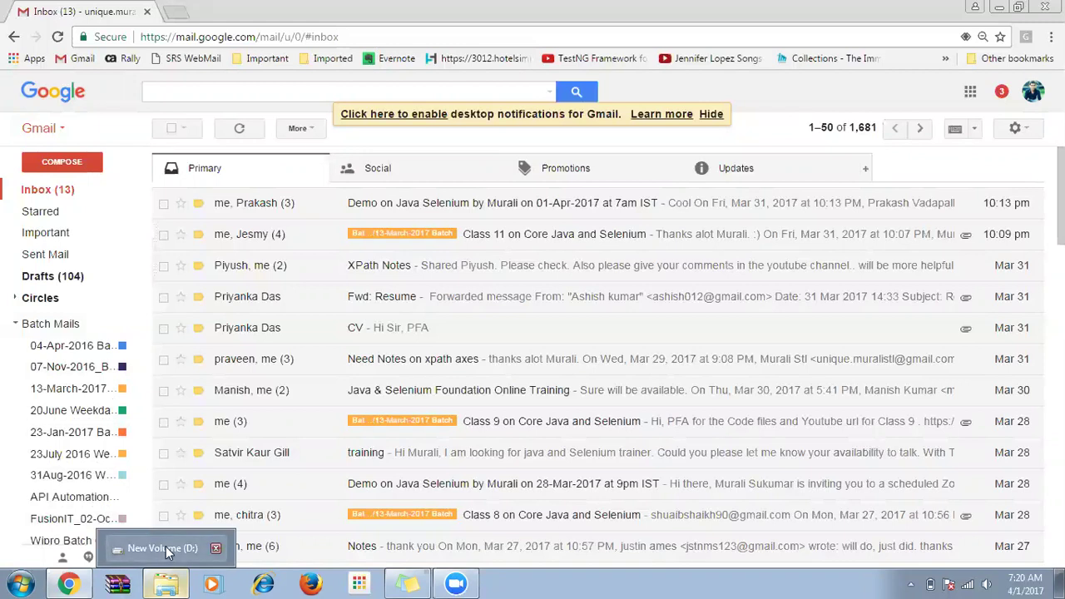
- Show the New Volume (D:) folder maximized in Windows Explorer and examine the extraction options of the eclipse ZIP archive
{"action": "left_click", "coordinate": [164, 546]}
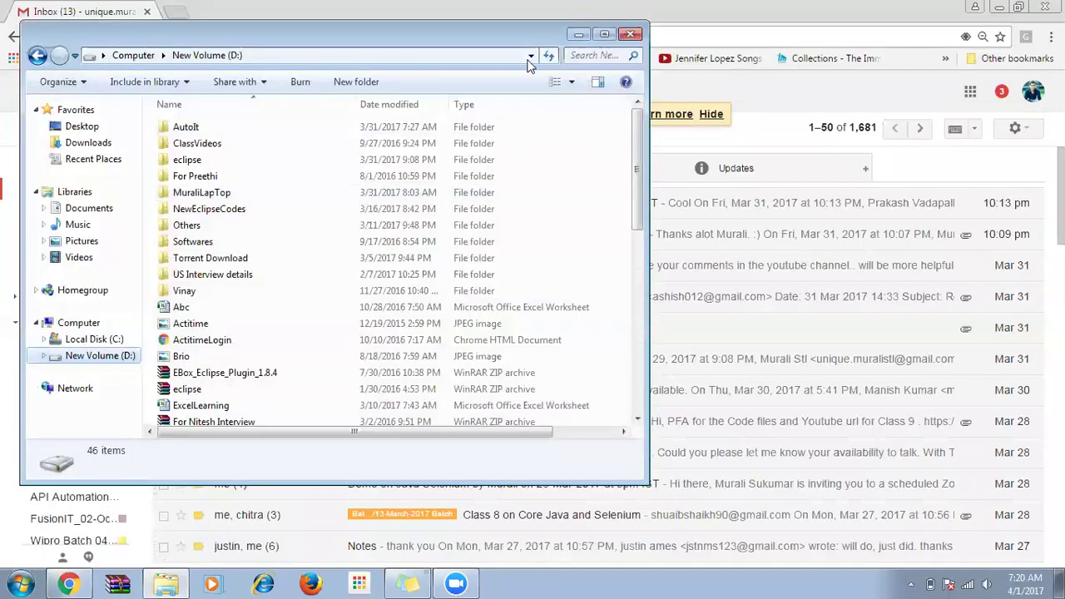
{"action": "double_click", "coordinate": [191, 36]}
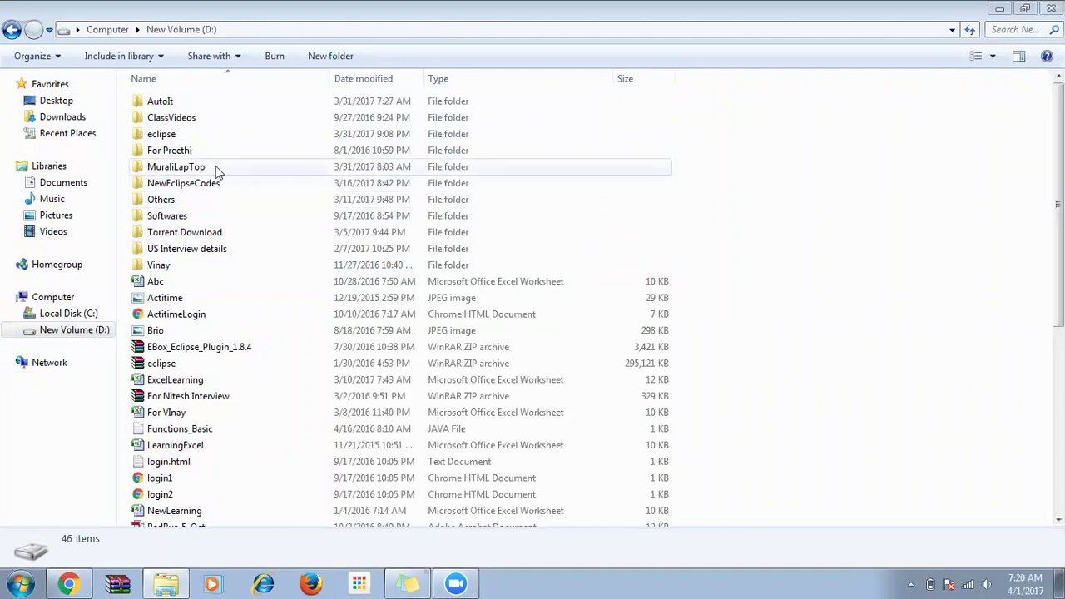
{"action": "left_click", "coordinate": [162, 135]}
{"action": "left_click", "coordinate": [158, 366]}
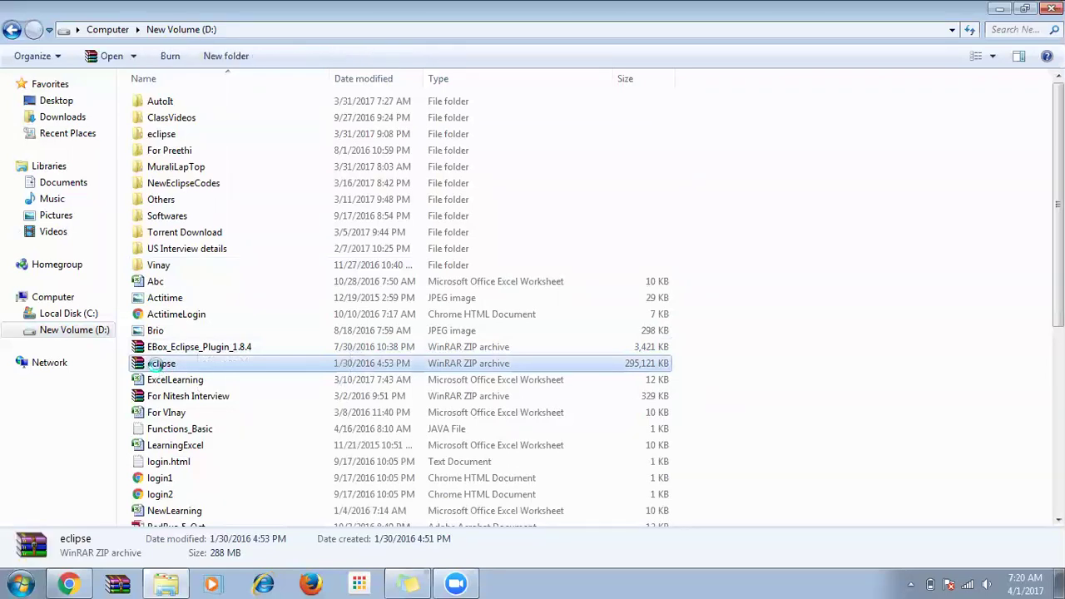
{"action": "right_click", "coordinate": [158, 366]}
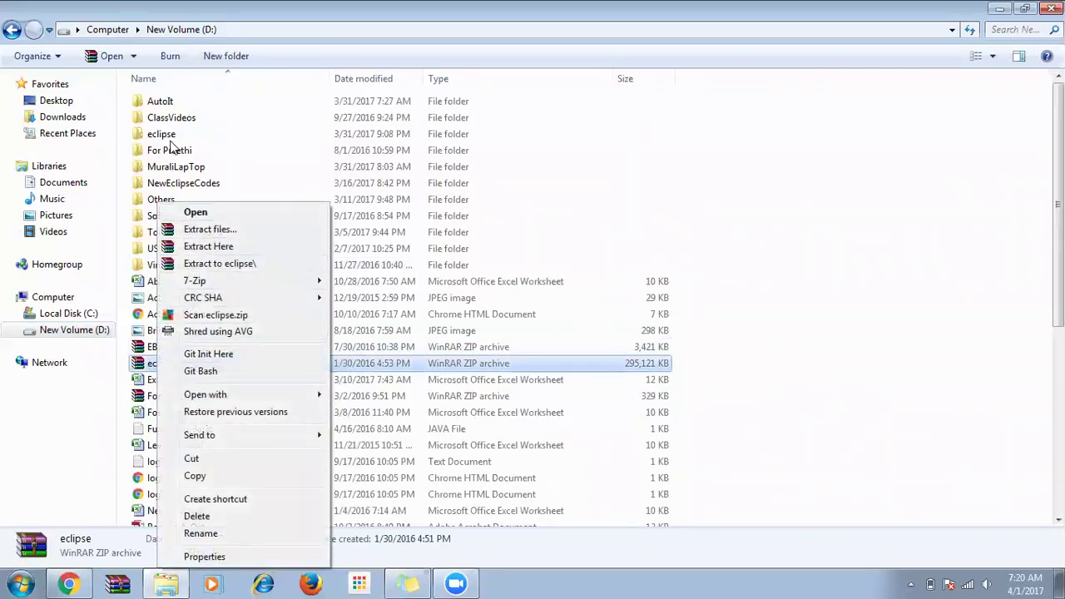
{"action": "left_click", "coordinate": [172, 138]}
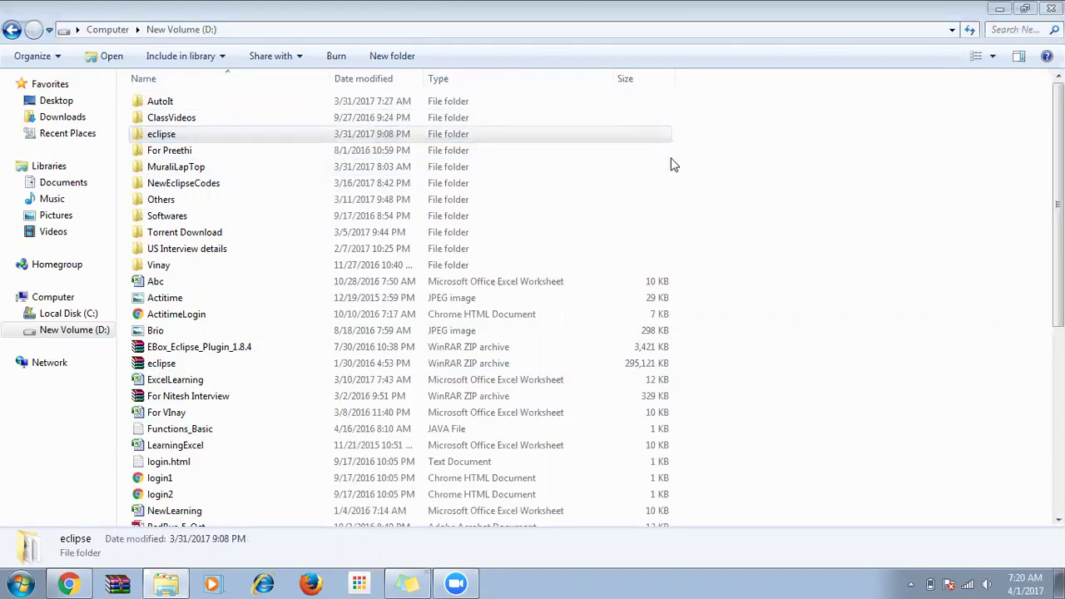
- Open the eclipse folder on drive D: and launch the eclipse application from it
{"action": "left_click", "coordinate": [203, 138]}
{"action": "left_click", "coordinate": [168, 150]}
{"action": "left_click", "coordinate": [165, 135]}
{"action": "left_click", "coordinate": [163, 138]}
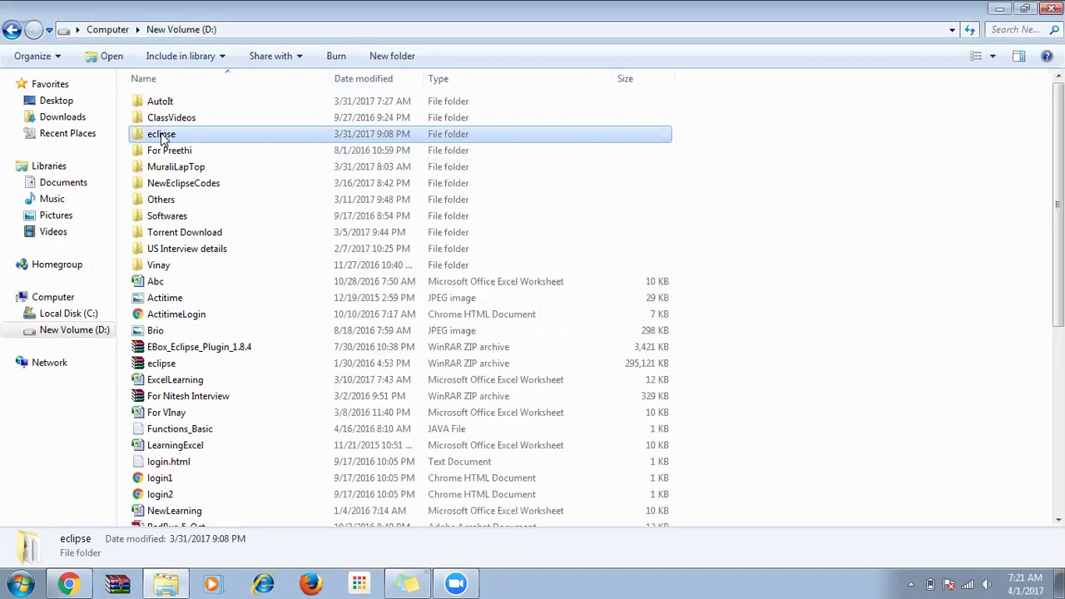
{"action": "double_click", "coordinate": [163, 136]}
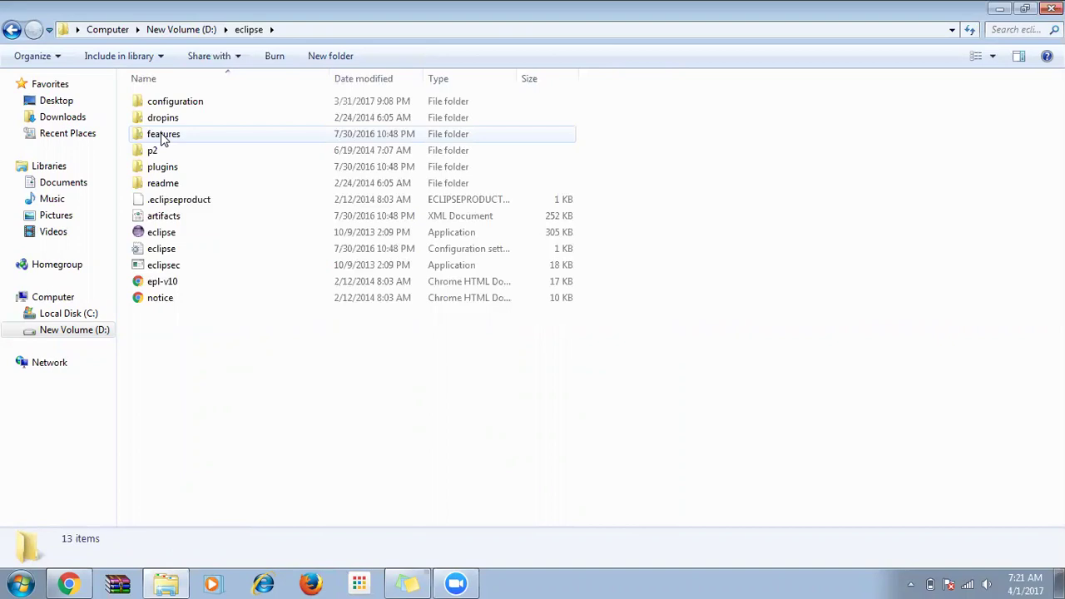
{"action": "left_click", "coordinate": [170, 235]}
{"action": "double_click", "coordinate": [159, 238]}
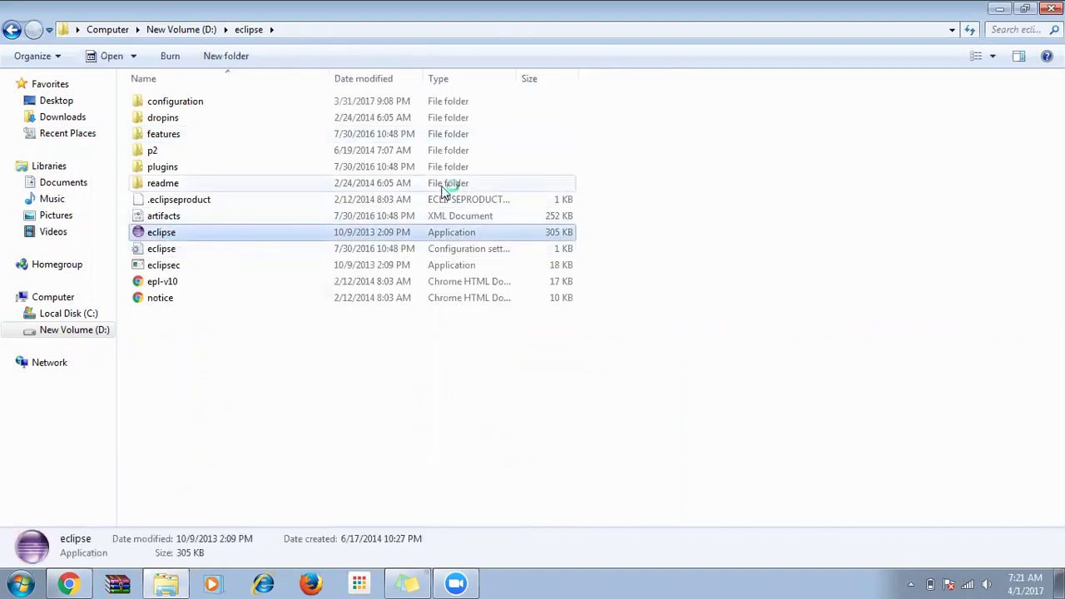
- In a new Notepad document, list Project, Package and Class/Java File on separate lines, indenting each level below the previous one
{"action": "left_click", "coordinate": [21, 582]}
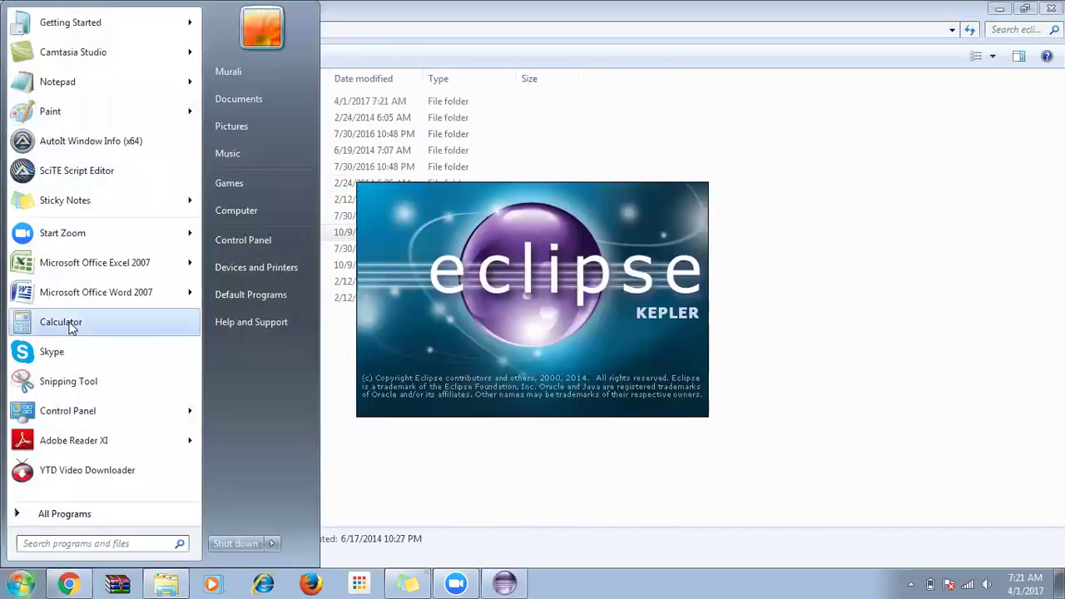
{"action": "left_click", "coordinate": [121, 81]}
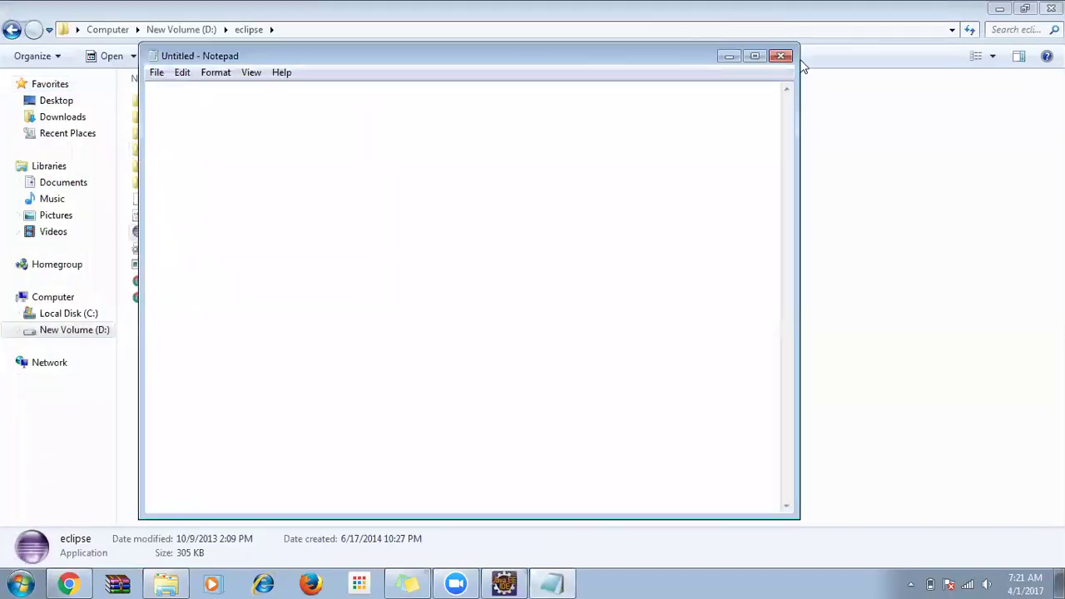
{"action": "left_click", "coordinate": [278, 122]}
{"action": "type", "text": "Project "}
{"action": "type", "text": "Package"}
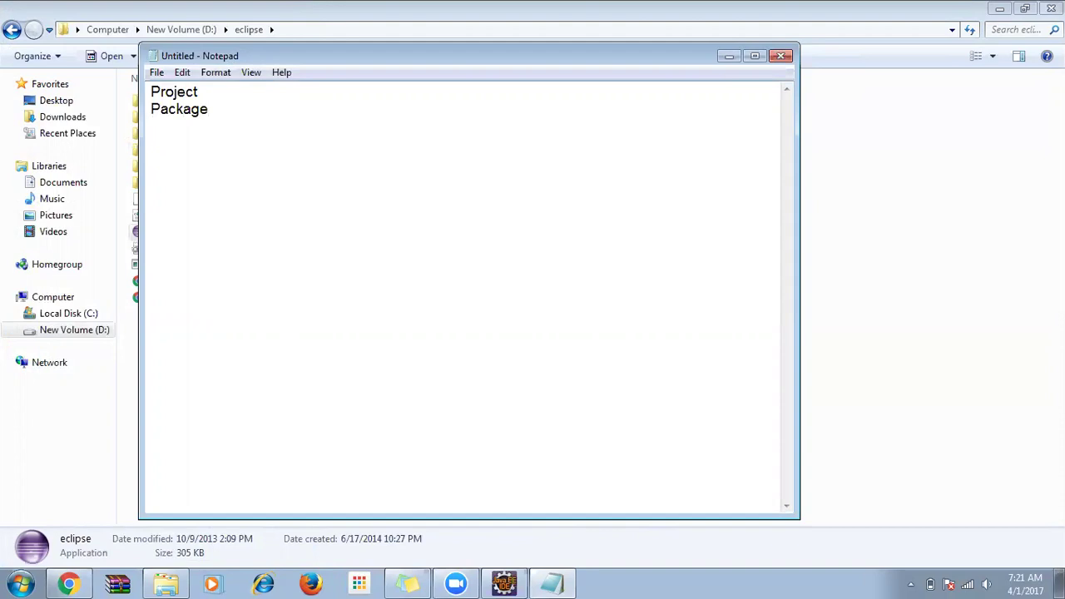
{"action": "type", "text": "Class/Java File"}
{"action": "left_click", "coordinate": [151, 109]}
{"action": "left_click", "coordinate": [150, 126]}
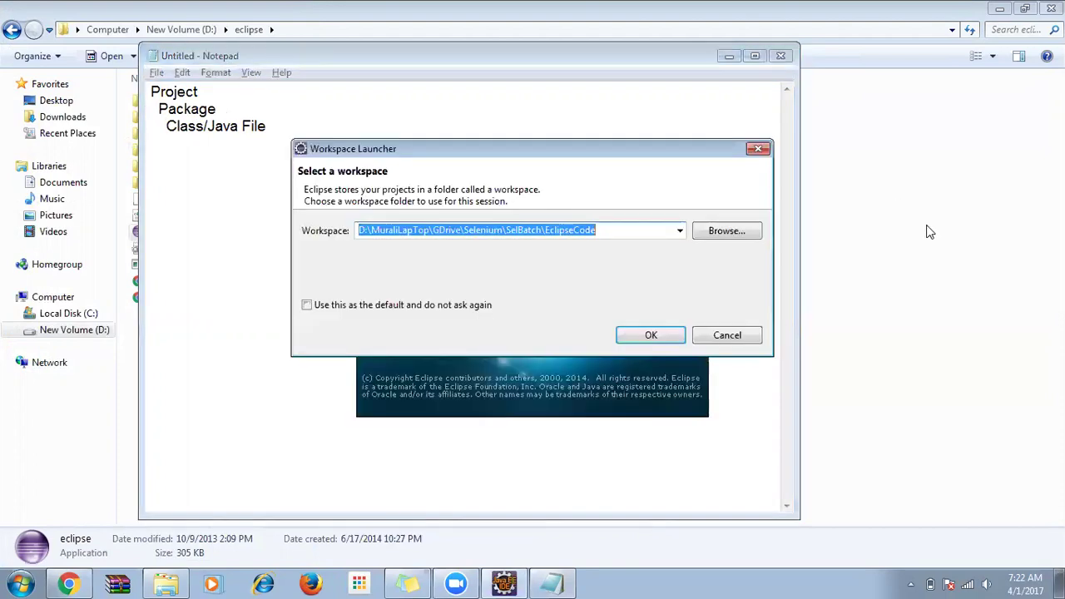
- Add Workspace as the top line of the outline and indent the Project, Package and Class/Java File lines one level further
{"action": "left_click", "coordinate": [152, 93]}
{"action": "key", "text": "Return"}
{"action": "key", "text": "Up"}
{"action": "type", "text": "Workspace"}
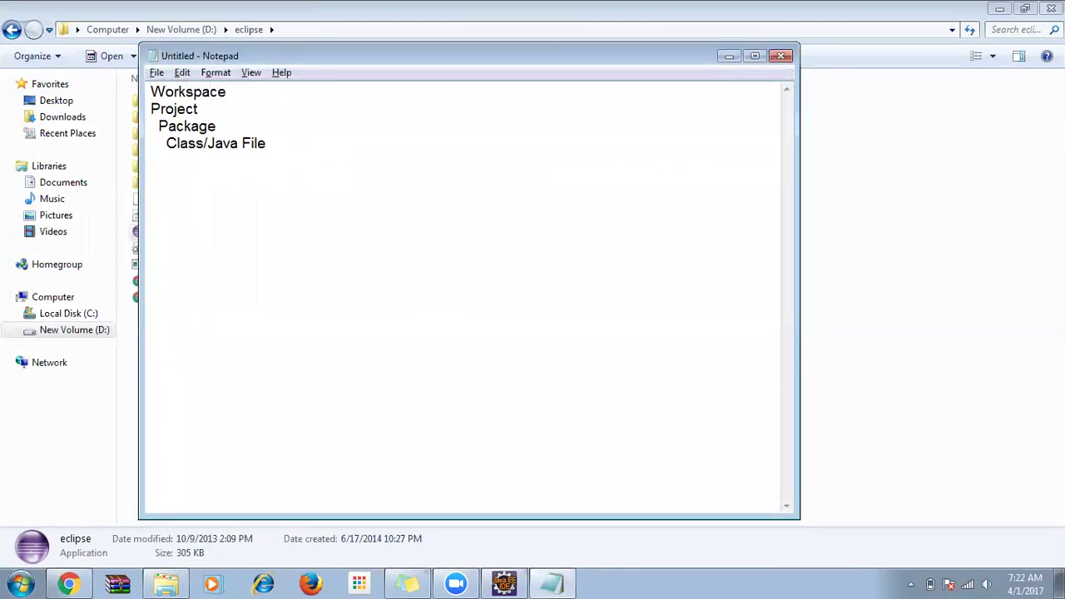
{"action": "left_click", "coordinate": [151, 116]}
{"action": "key", "text": "Tab"}
{"action": "key", "text": "BackSpace"}
{"action": "key", "text": "Down"}
{"action": "key", "text": "Down"}
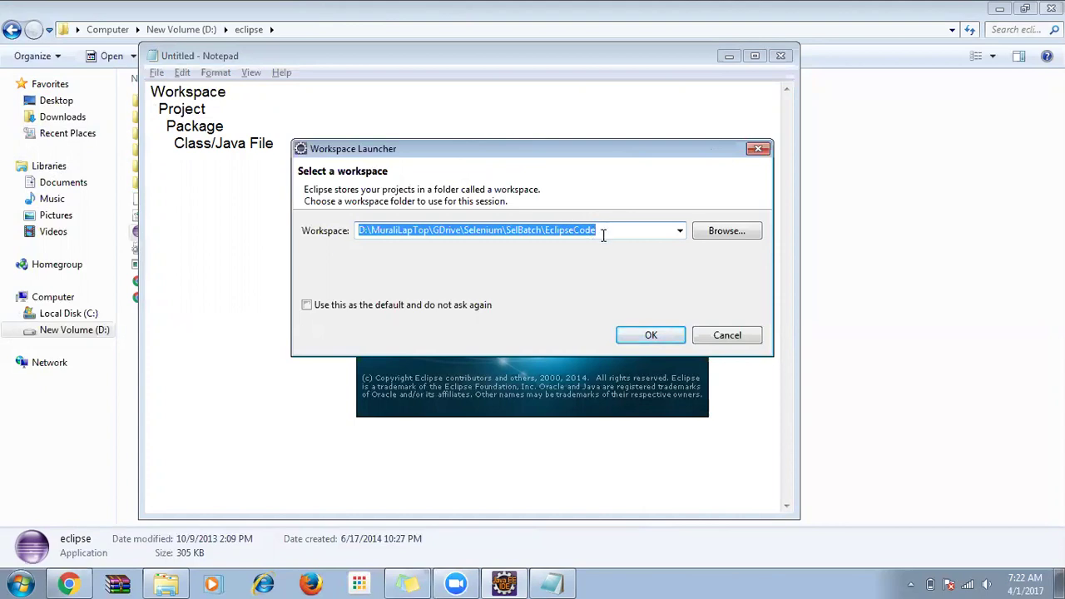
- In Eclipse's Workspace Launcher, browse for the workspace directory and select the personal LapTop folder on drive D:
{"action": "left_click", "coordinate": [727, 235]}
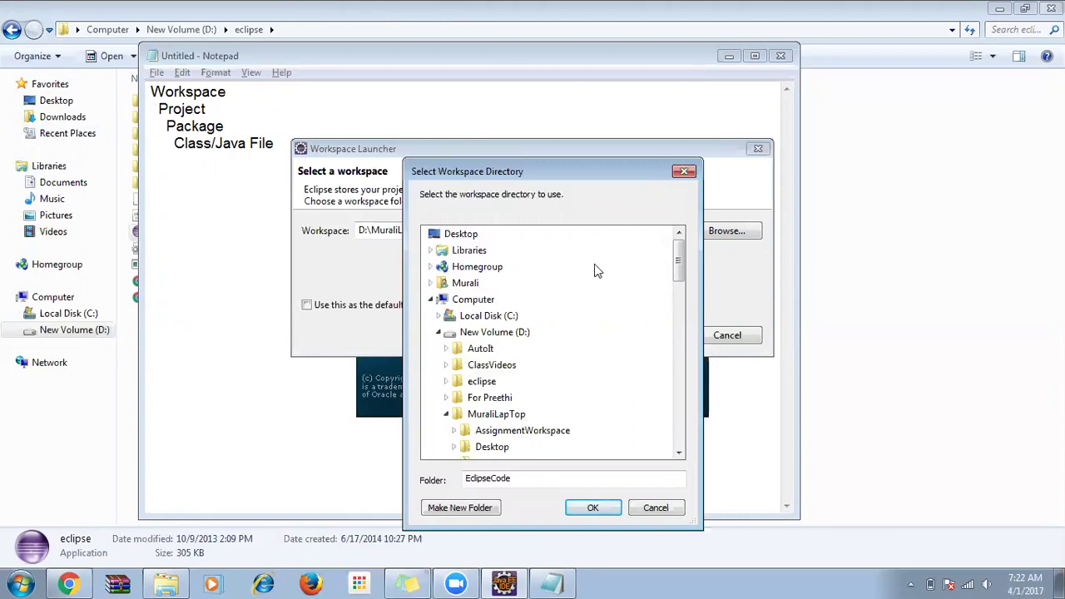
{"action": "left_click", "coordinate": [480, 334]}
{"action": "scroll", "coordinate": [482, 349], "scroll_direction": "down", "scroll_amount": 1}
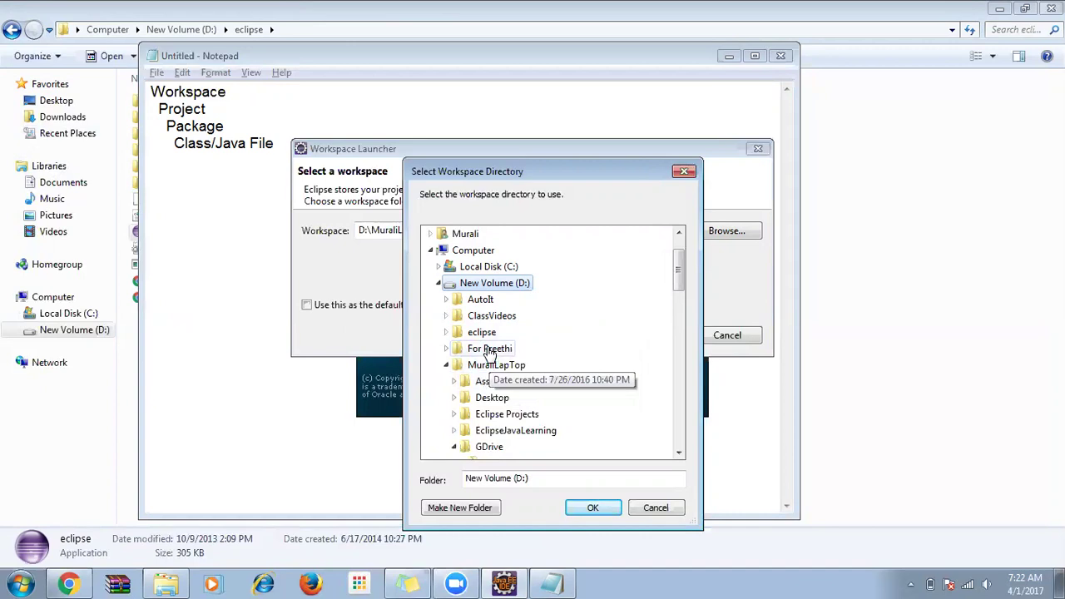
{"action": "left_click", "coordinate": [493, 366]}
{"action": "scroll", "coordinate": [499, 354], "scroll_direction": "down", "scroll_amount": 2}
{"action": "left_click", "coordinate": [455, 349]}
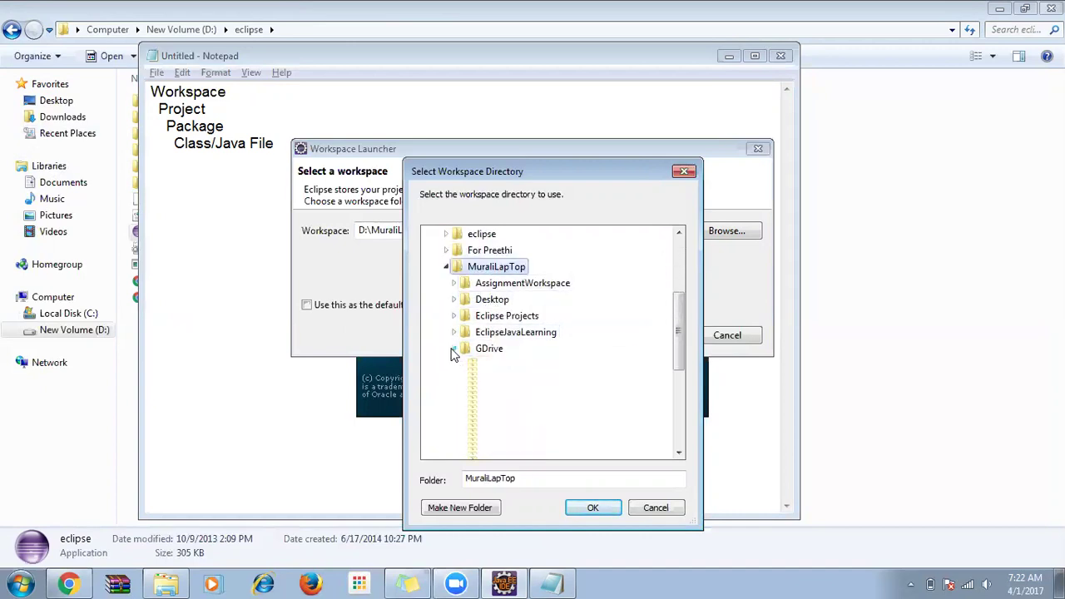
{"action": "scroll", "coordinate": [499, 328], "scroll_direction": "down", "scroll_amount": 2}
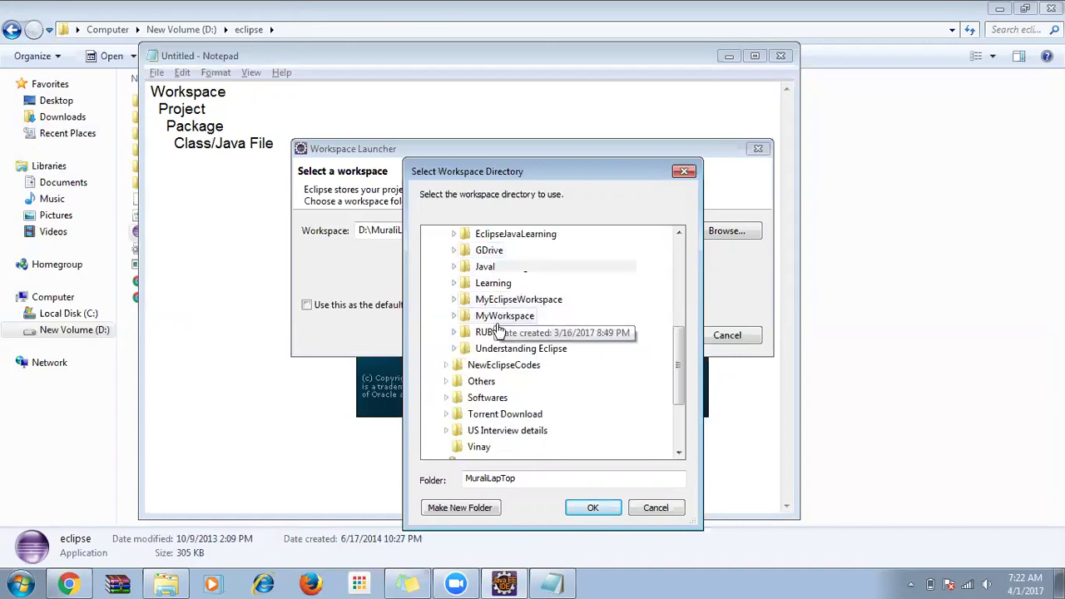
{"action": "scroll", "coordinate": [499, 330], "scroll_direction": "up", "scroll_amount": 1}
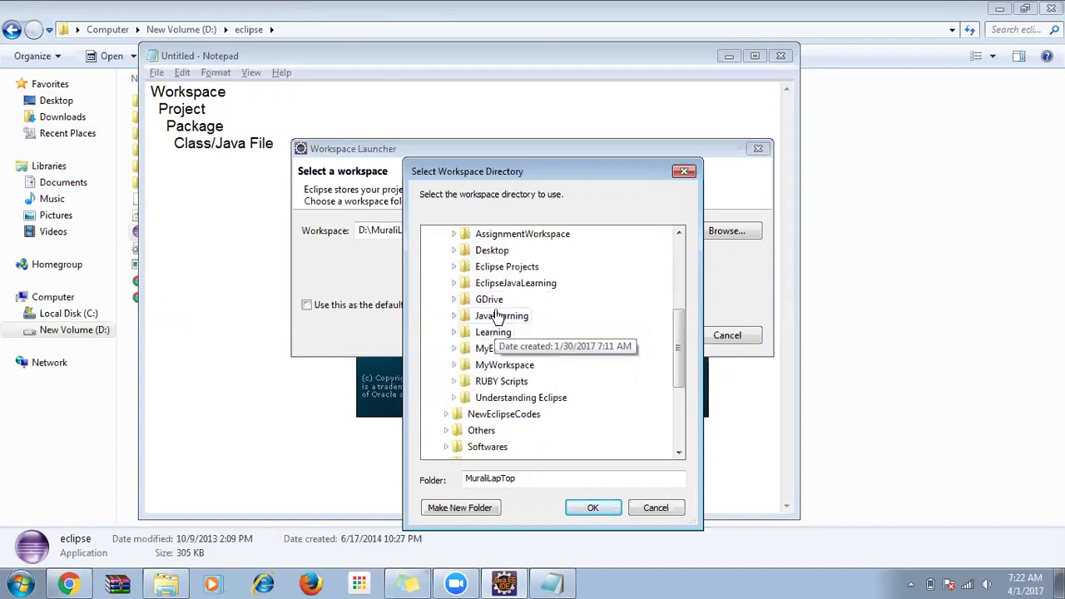
- Create a folder named NewEclipseLearning inside the selected directory
{"action": "left_click", "coordinate": [463, 512]}
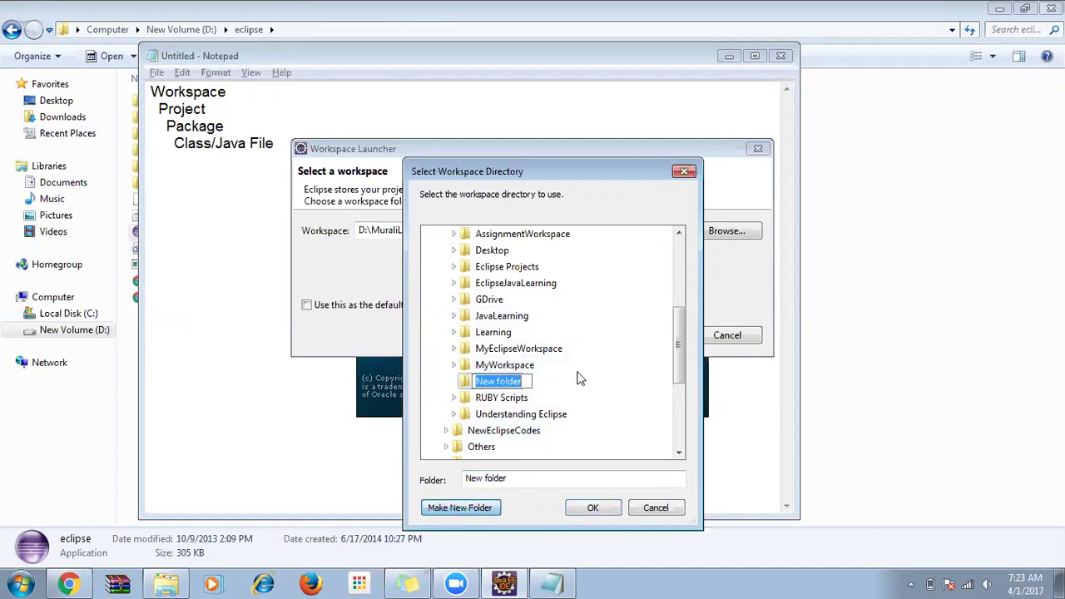
{"action": "type", "text": "NewEclipseLearning"}
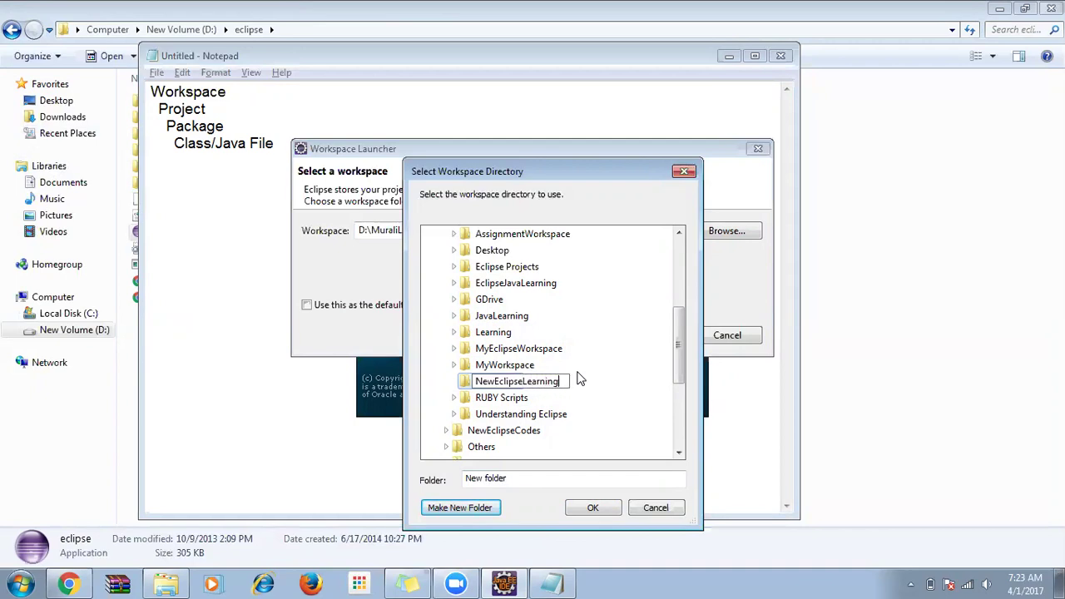
{"action": "key", "text": "Return"}
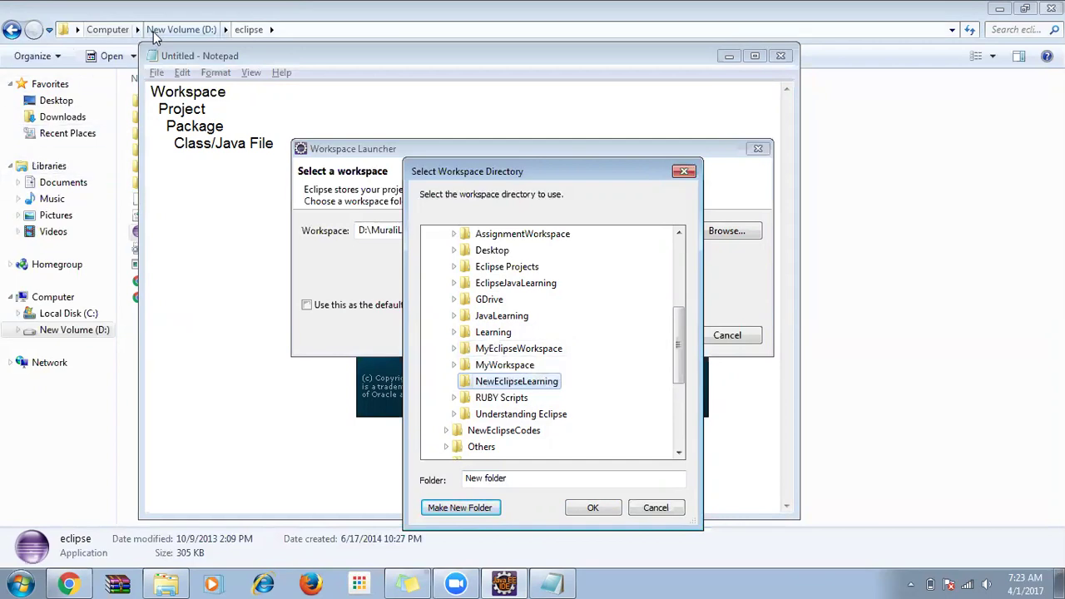
- In Windows Explorer, find the NewEclipseLearning folder in the personal LapTop directory on drive D: and examine its contents
{"action": "left_click", "coordinate": [181, 29]}
{"action": "double_click", "coordinate": [179, 166]}
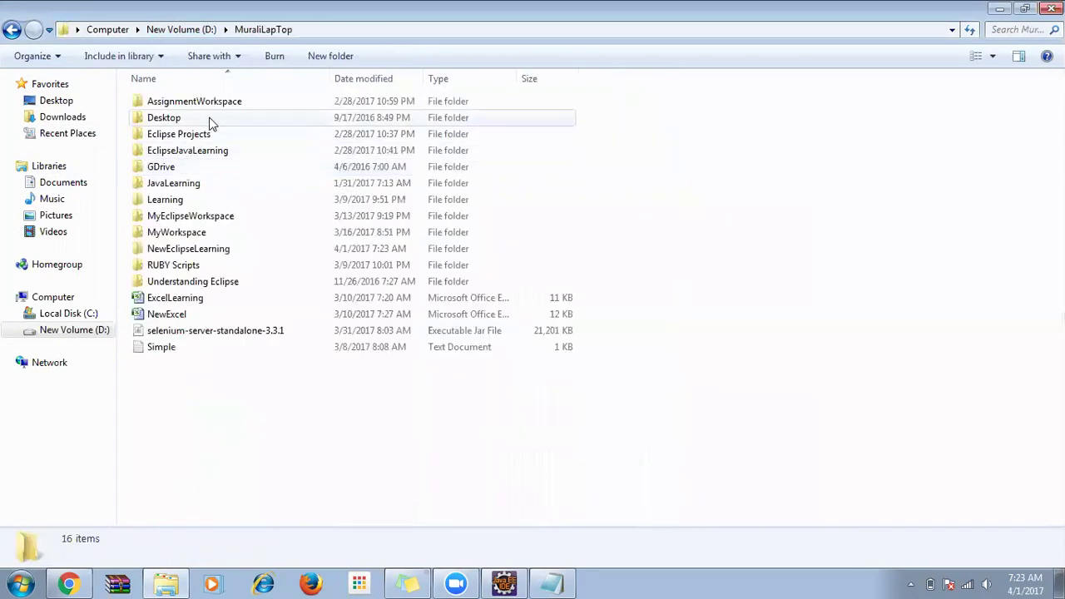
{"action": "left_click", "coordinate": [202, 251]}
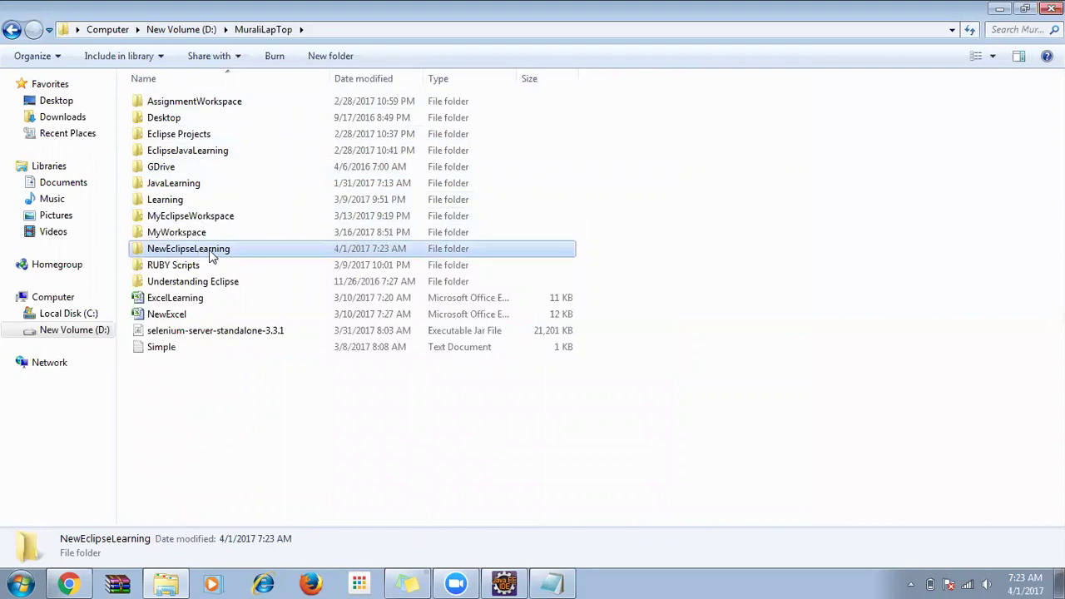
{"action": "double_click", "coordinate": [209, 250]}
- Return to the workspace directory dialog, accept NewEclipseLearning and launch Eclipse with it as the workspace
{"action": "key", "text": "alt+Tab"}
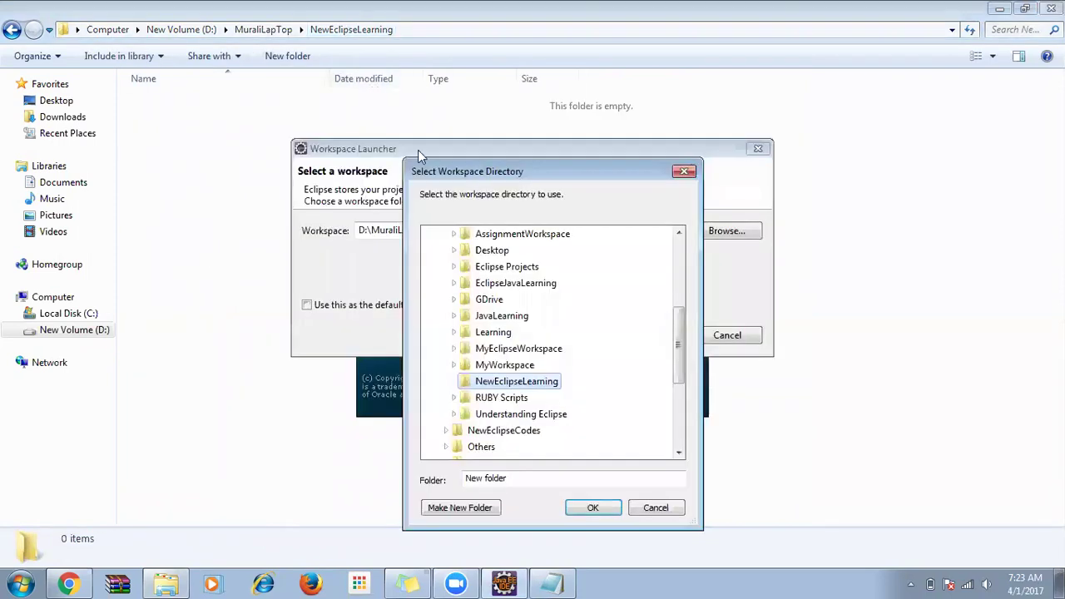
{"action": "left_click", "coordinate": [607, 504]}
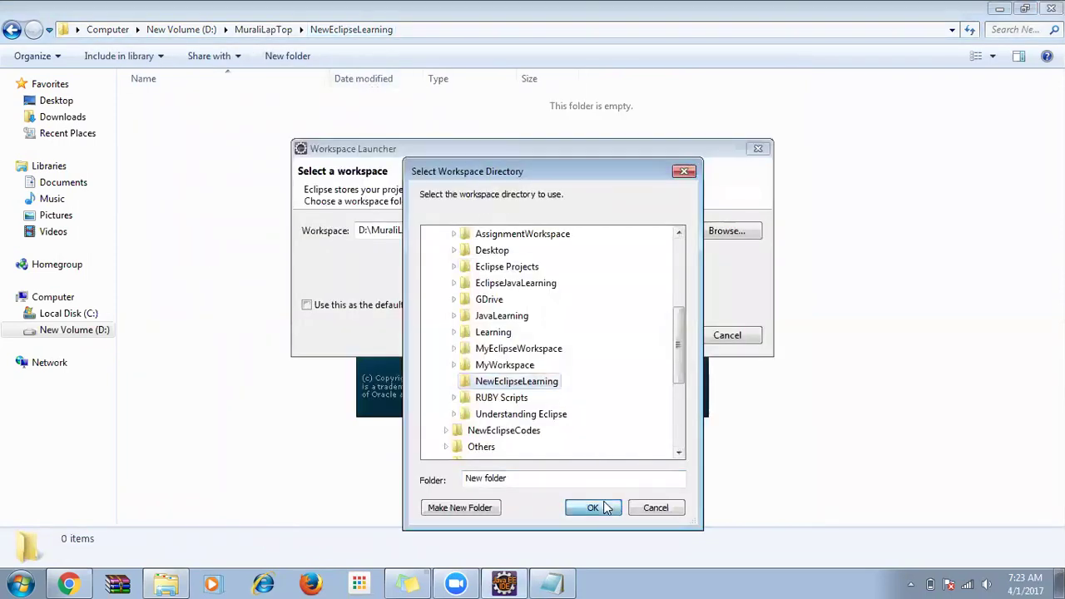
{"action": "left_click", "coordinate": [633, 337]}
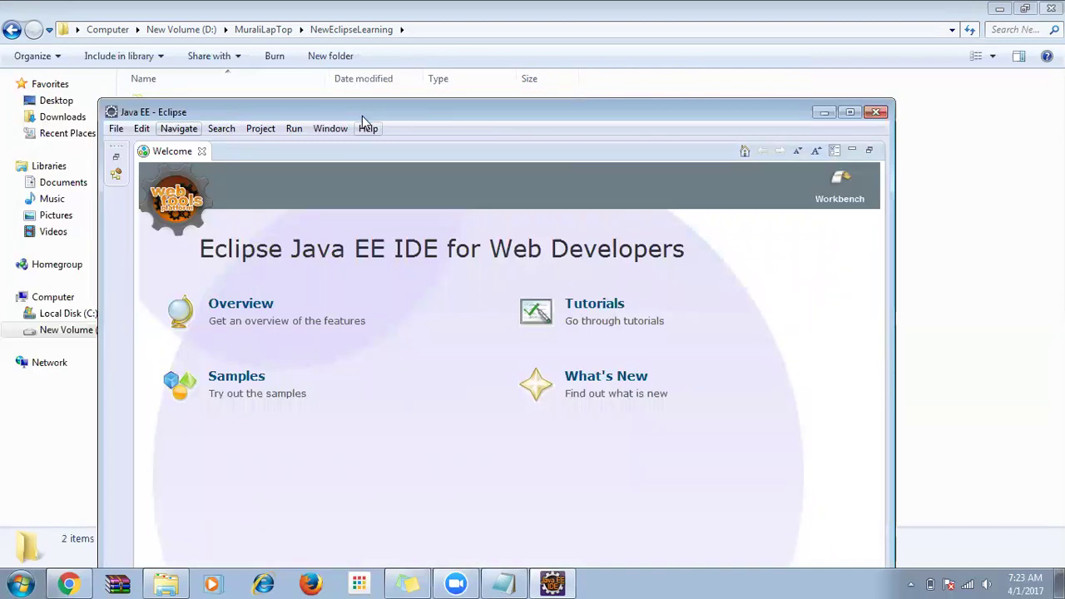
- Switch to the Notepad outline and highlight its Workspace line
{"action": "left_click", "coordinate": [504, 582]}
{"action": "left_click_drag", "start_coordinate": [238, 89], "coordinate": [79, 78]}
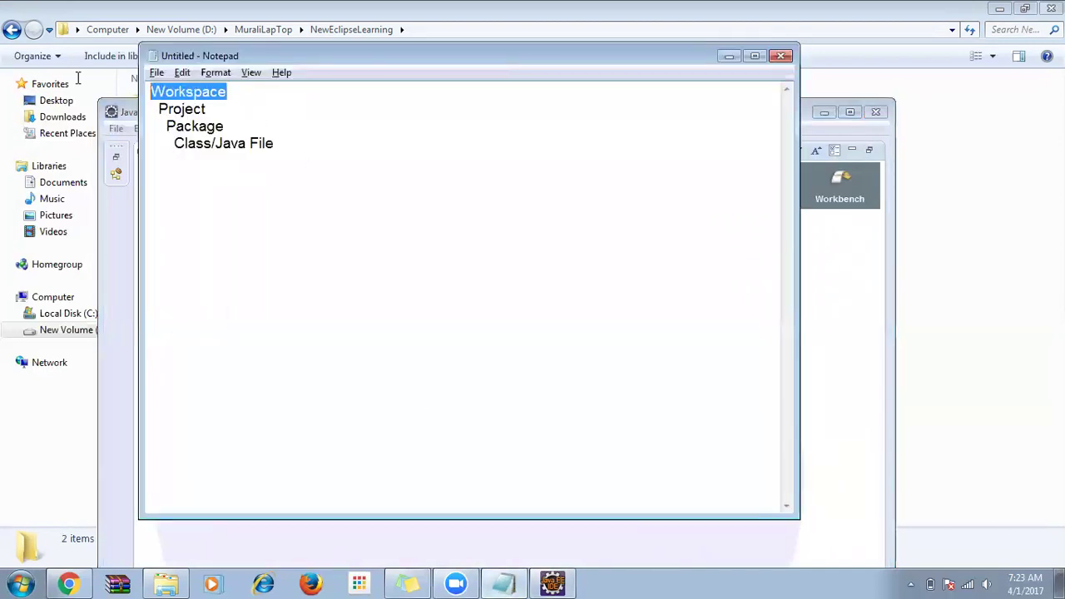
- Switch back to Eclipse, maximize its window and close the Welcome page
{"action": "left_click", "coordinate": [865, 277]}
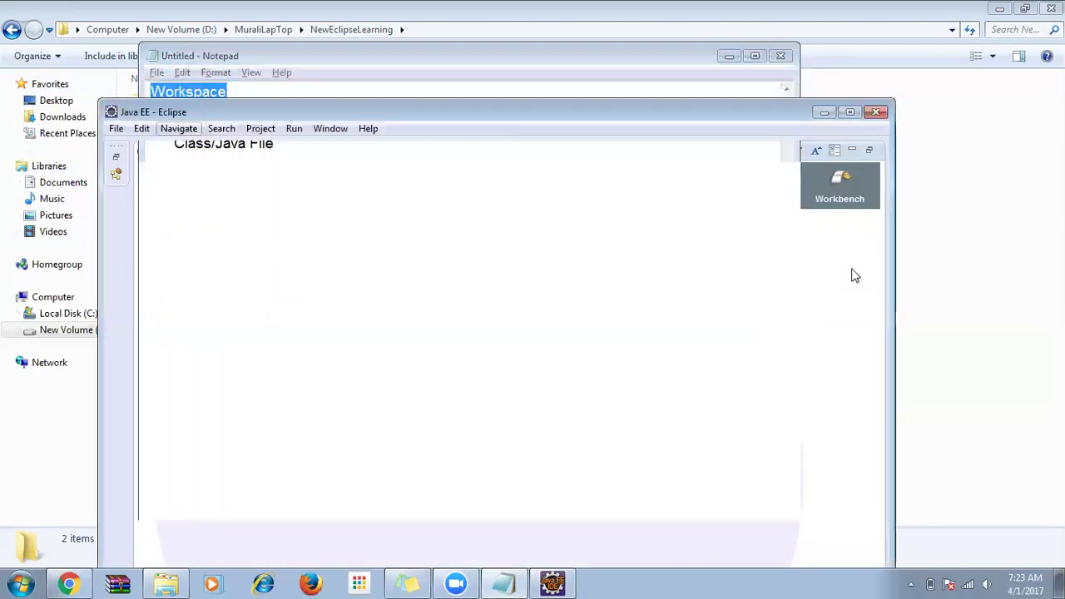
{"action": "double_click", "coordinate": [234, 111]}
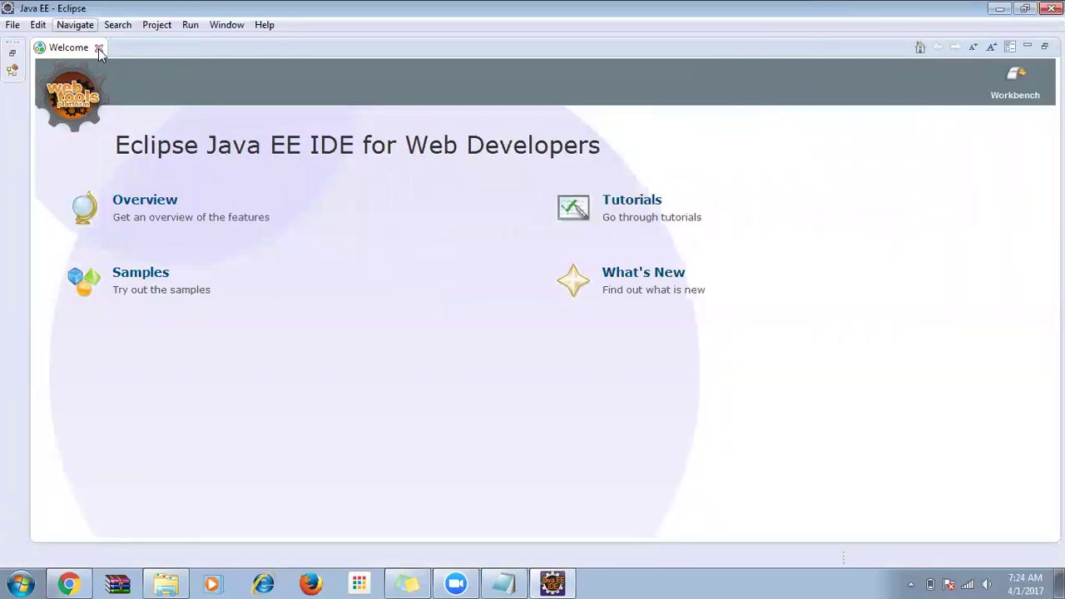
{"action": "left_click", "coordinate": [98, 48]}
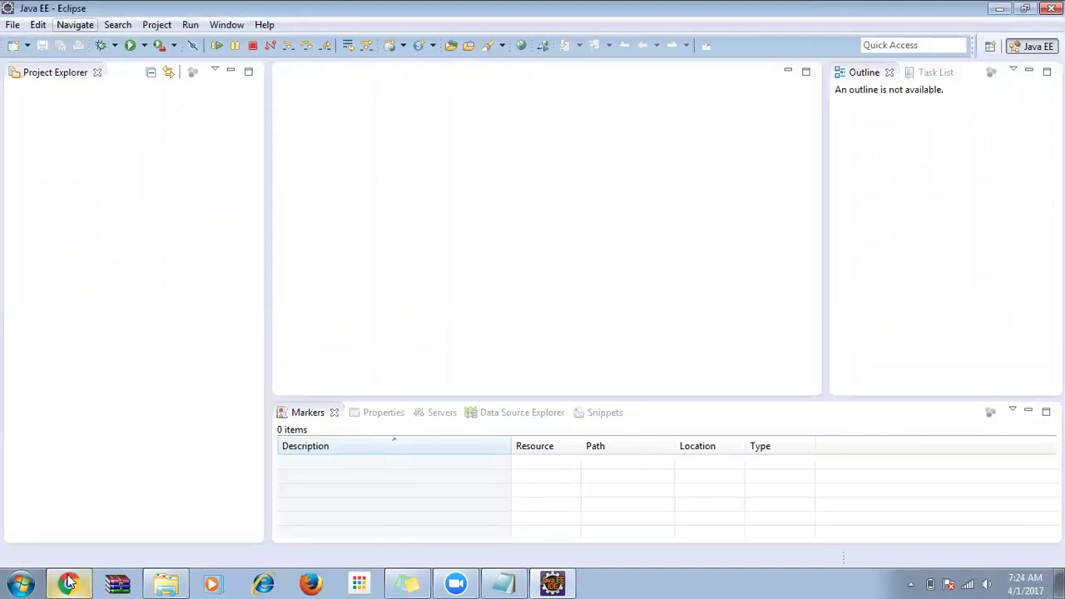
- Switch to Chrome, enter the query "eclipse kepler download" in a new tab and highlight the word kepler
{"action": "mouse_move", "coordinate": [69, 583]}
{"action": "left_click", "coordinate": [95, 546]}
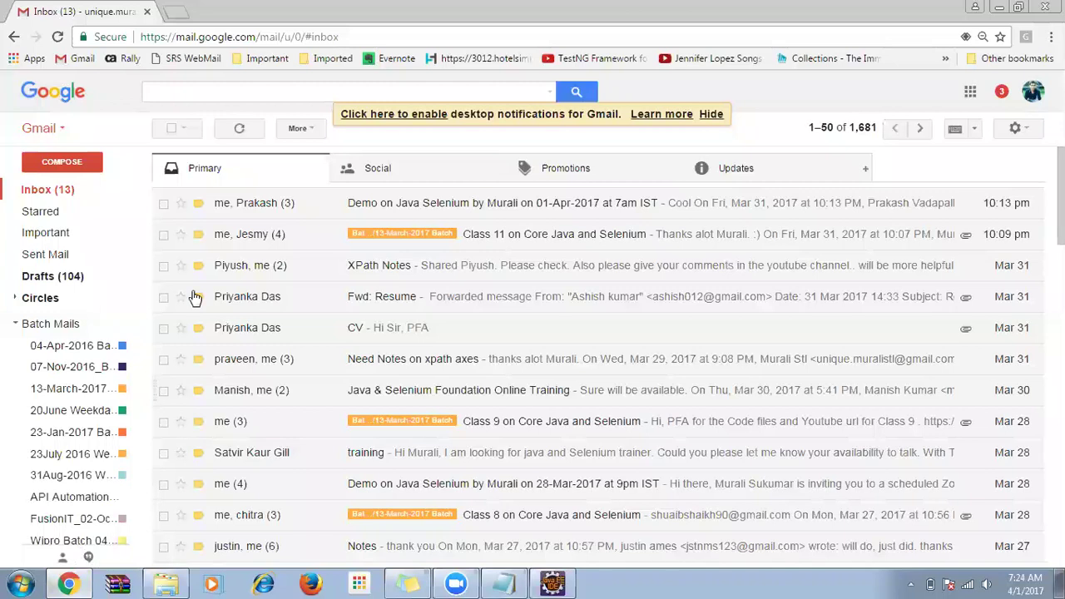
{"action": "left_click", "coordinate": [177, 12]}
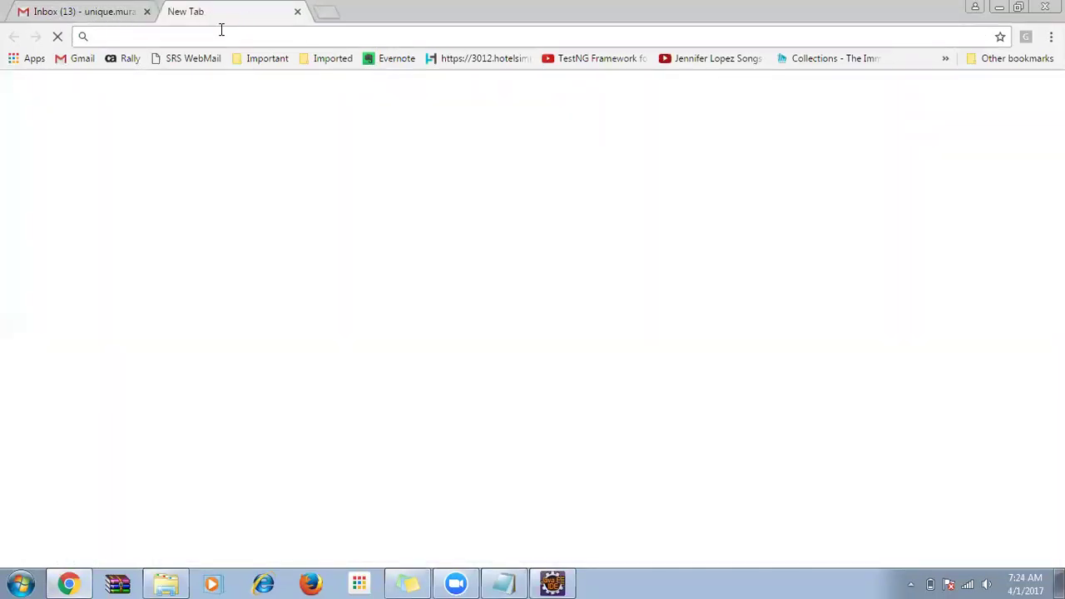
{"action": "type", "text": "eclipse"}
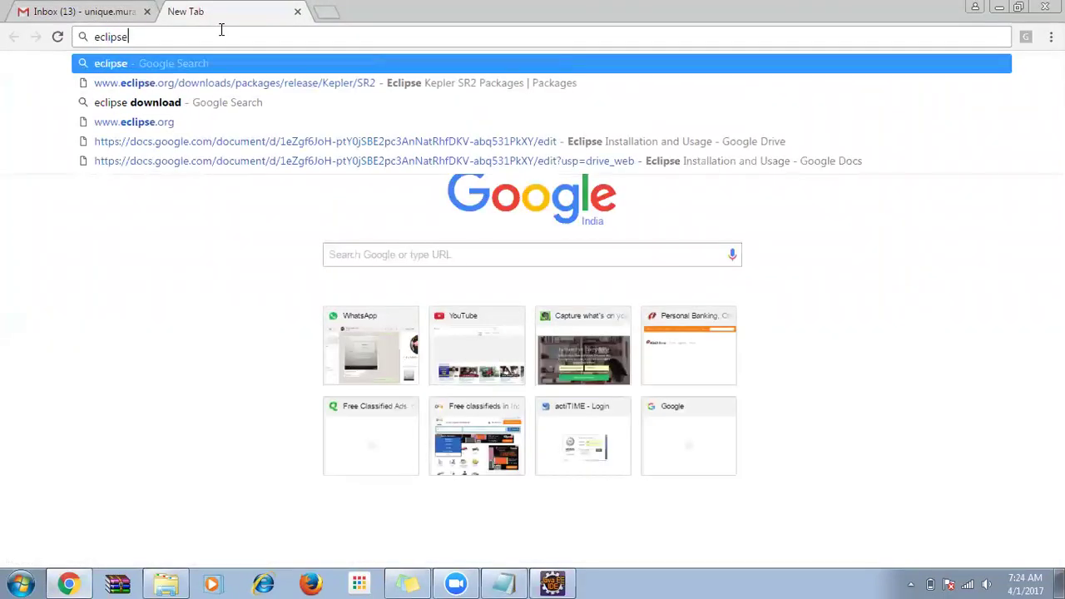
{"action": "type", "text": " kepler download"}
{"action": "key", "text": "Return"}
{"action": "double_click", "coordinate": [142, 37]}
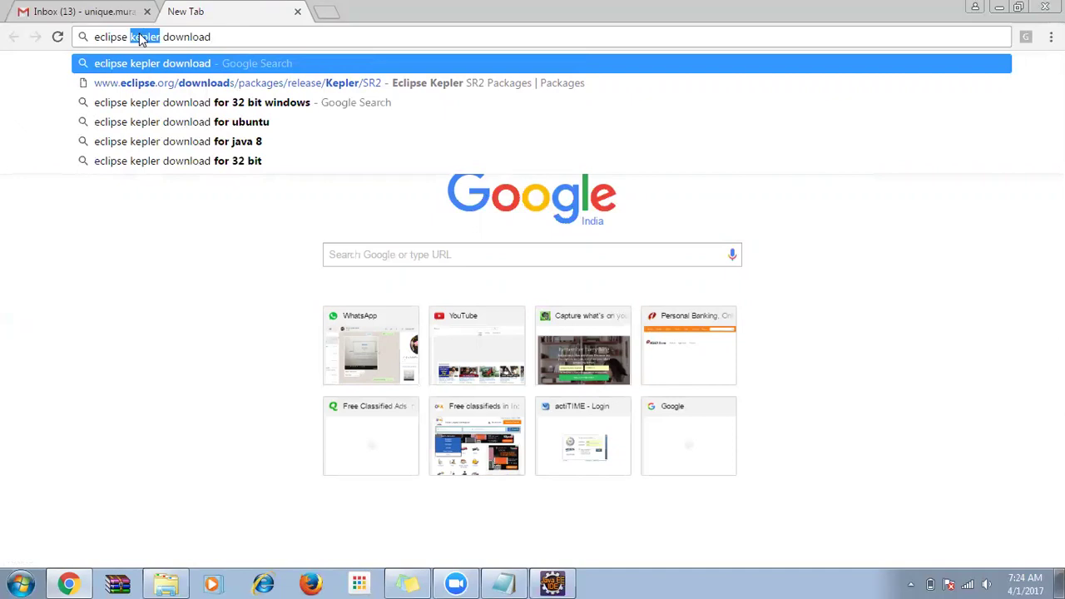
{"action": "left_click", "coordinate": [170, 37]}
{"action": "double_click", "coordinate": [141, 36]}
- Run the search and open the Eclipse IDE for Java EE Developers page from the Eclipse Kepler SR2 Packages result
{"action": "key", "text": "Return"}
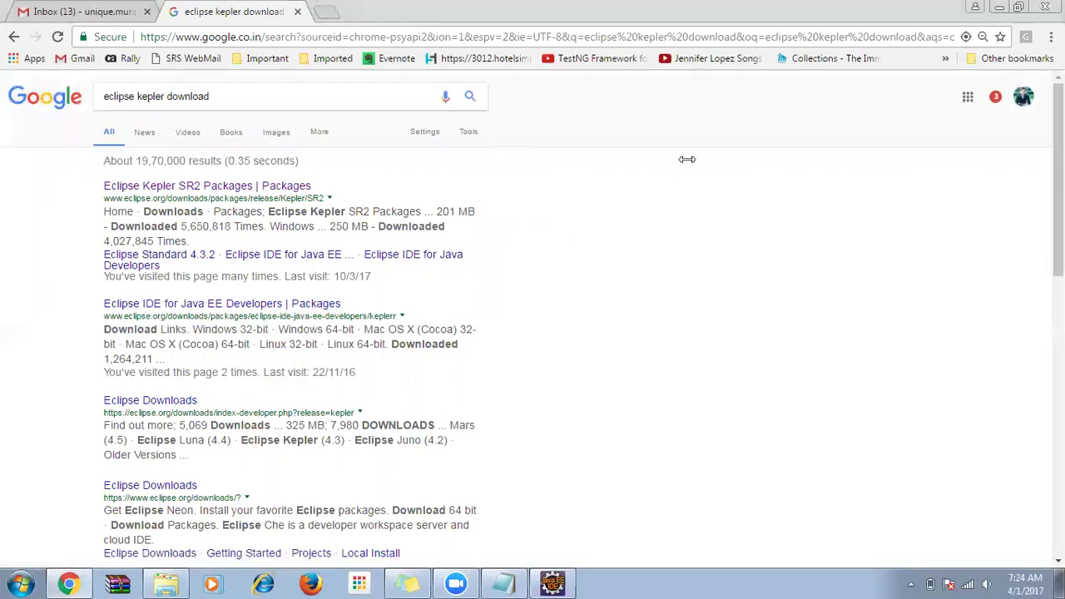
{"action": "left_click", "coordinate": [214, 190]}
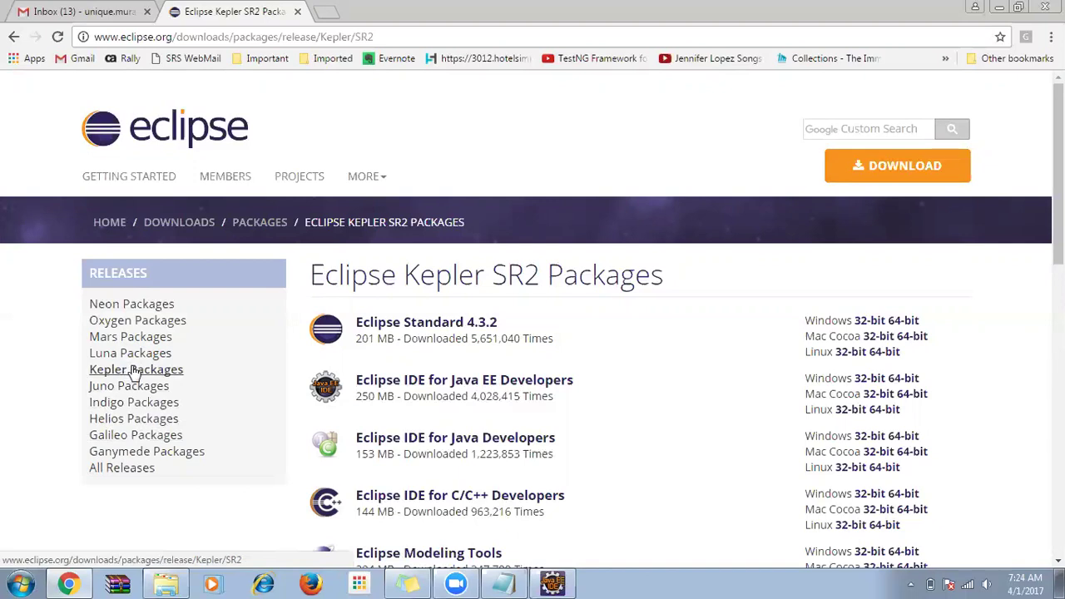
{"action": "left_click", "coordinate": [477, 386]}
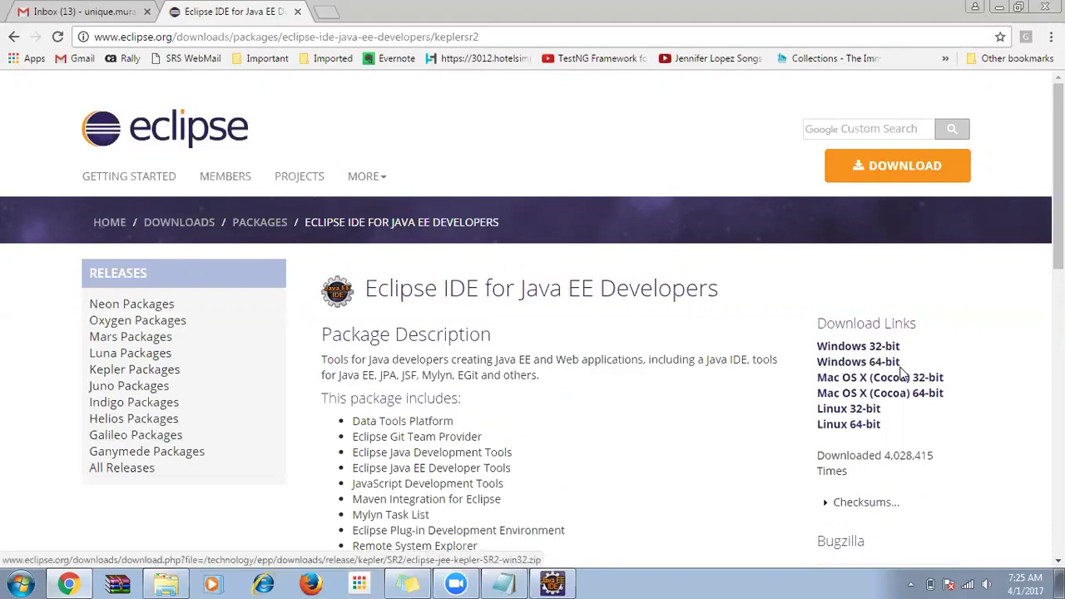
- Check the computer's system type in the Windows system properties and close that window
{"action": "left_click", "coordinate": [25, 582]}
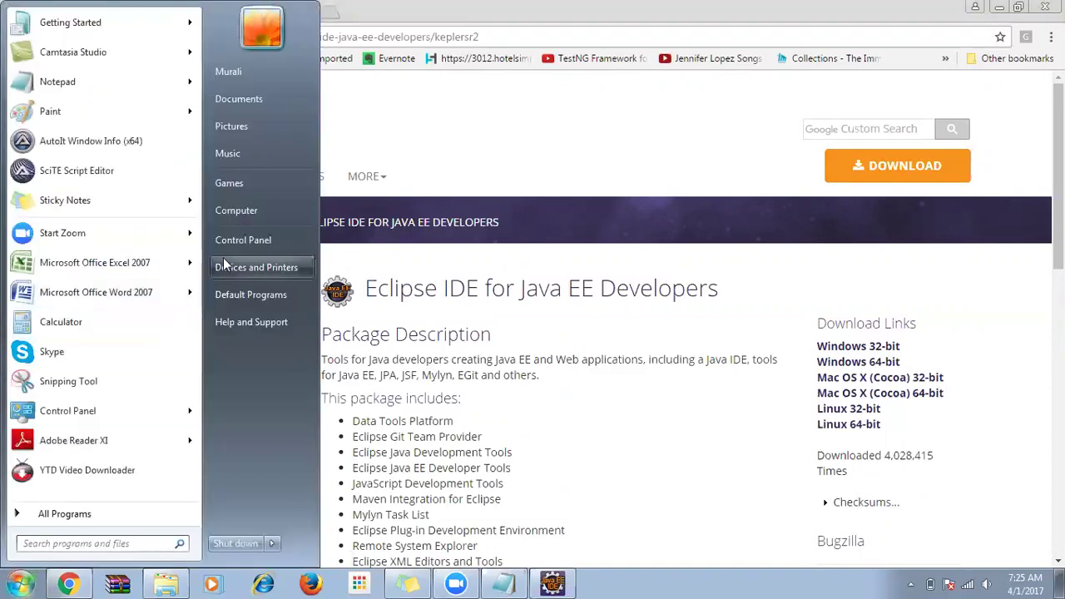
{"action": "right_click", "coordinate": [239, 209]}
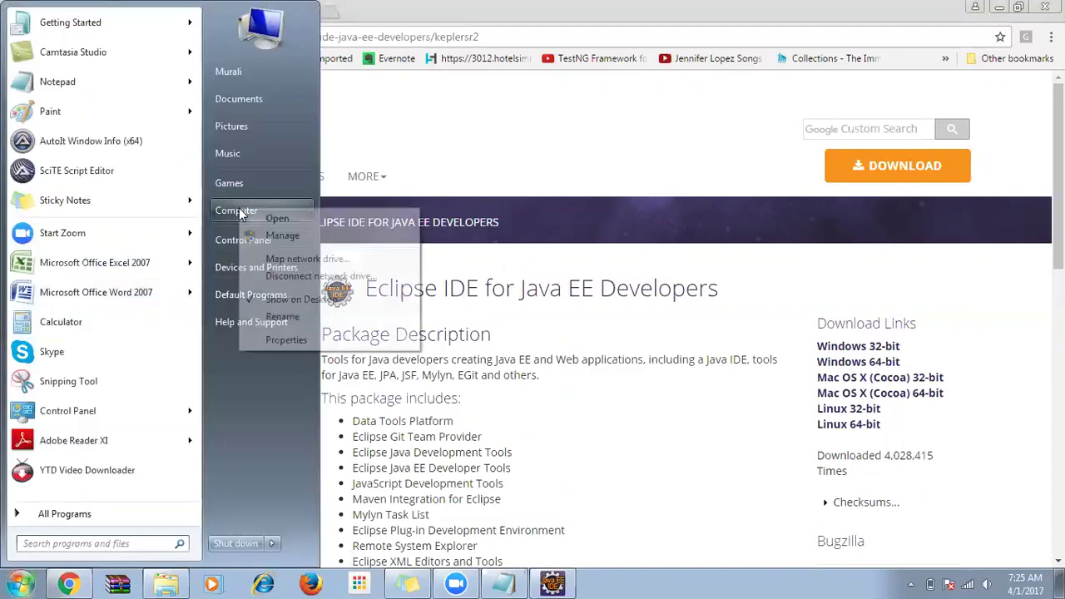
{"action": "left_click", "coordinate": [266, 338]}
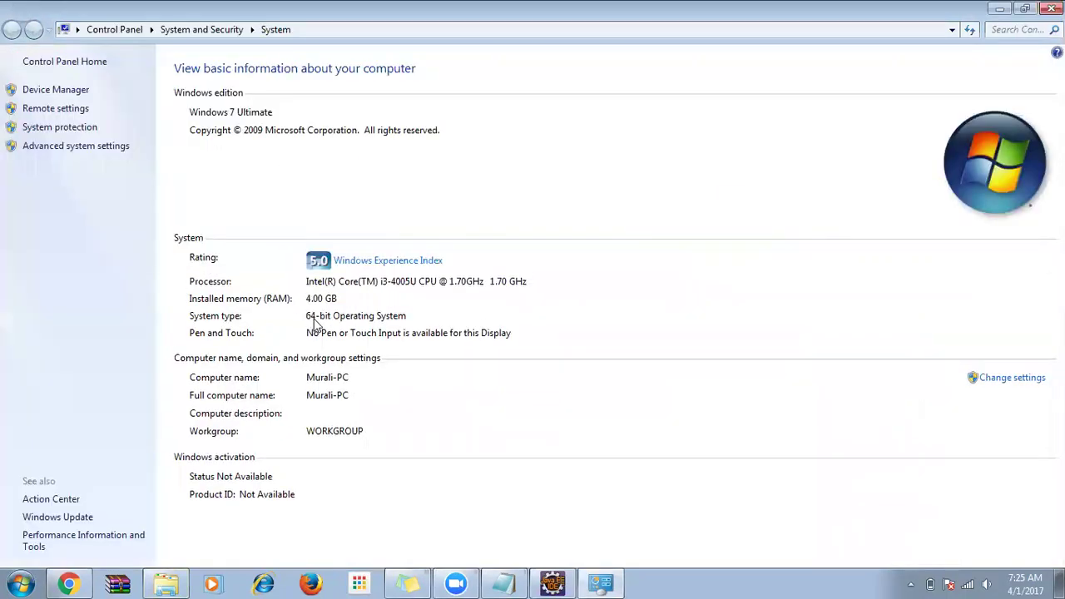
{"action": "left_click", "coordinate": [1052, 9]}
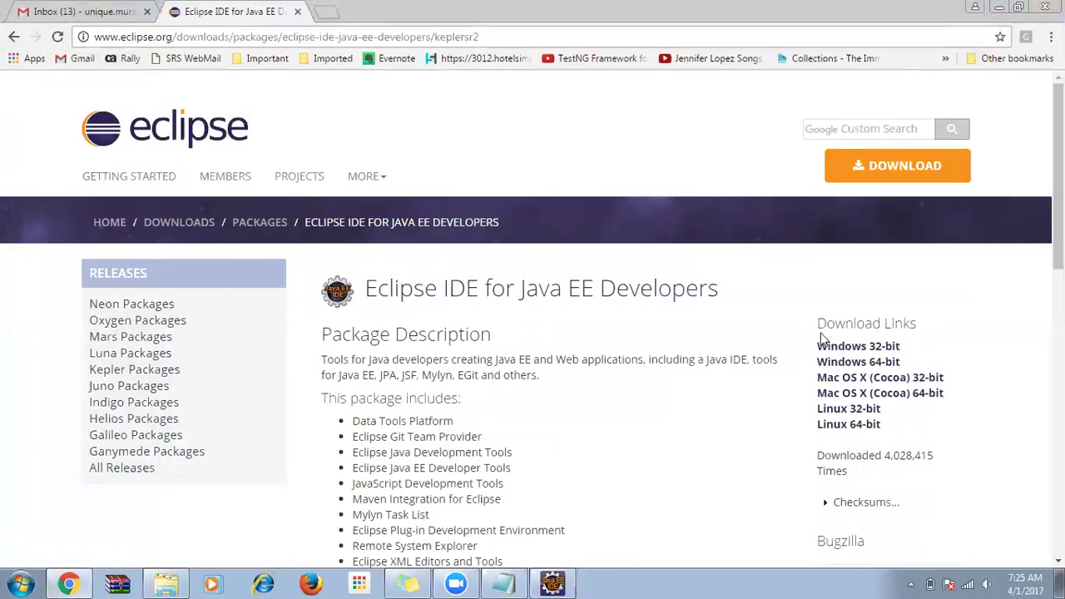
- Open the Windows 64-bit download page for the Java EE package and go to its download option for eclipse-jee-kepler-SR2-win32-x86_64.zip
{"action": "left_click", "coordinate": [884, 367]}
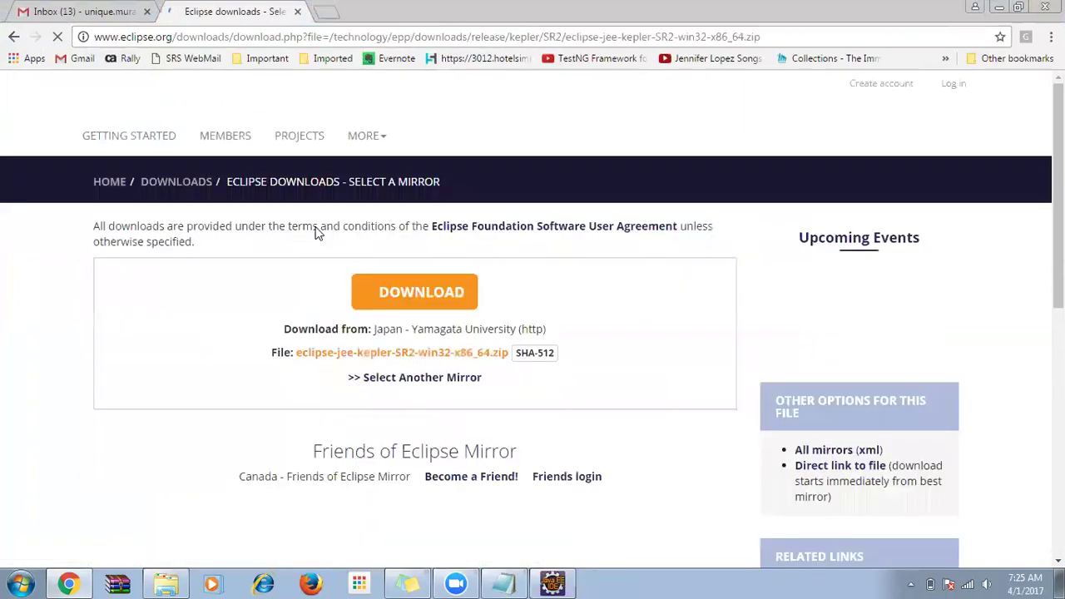
{"action": "scroll", "coordinate": [316, 229], "scroll_direction": "down", "scroll_amount": 1}
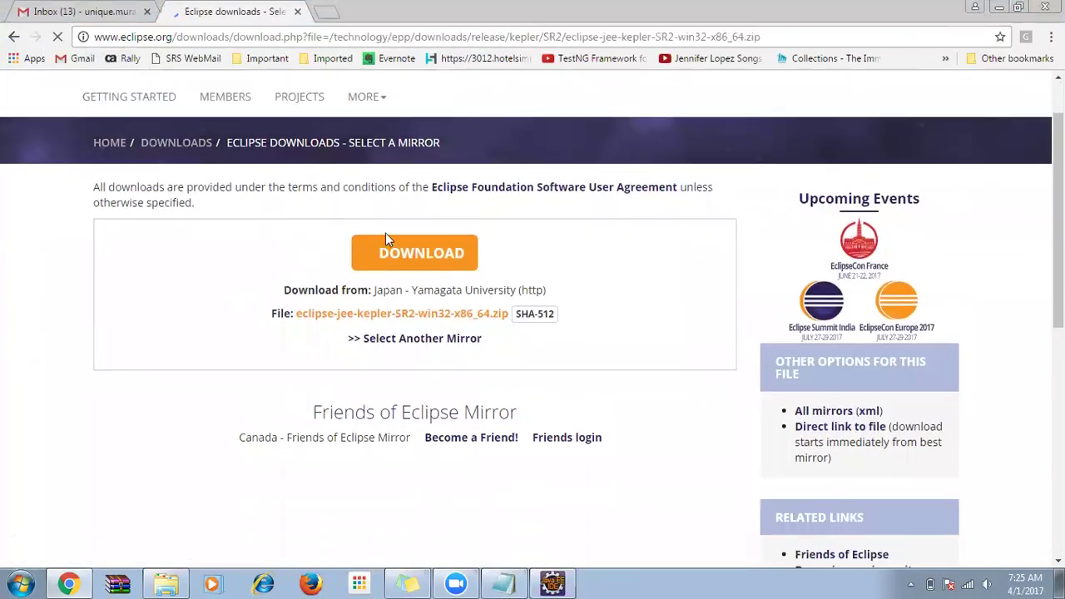
{"action": "left_click", "coordinate": [434, 258]}
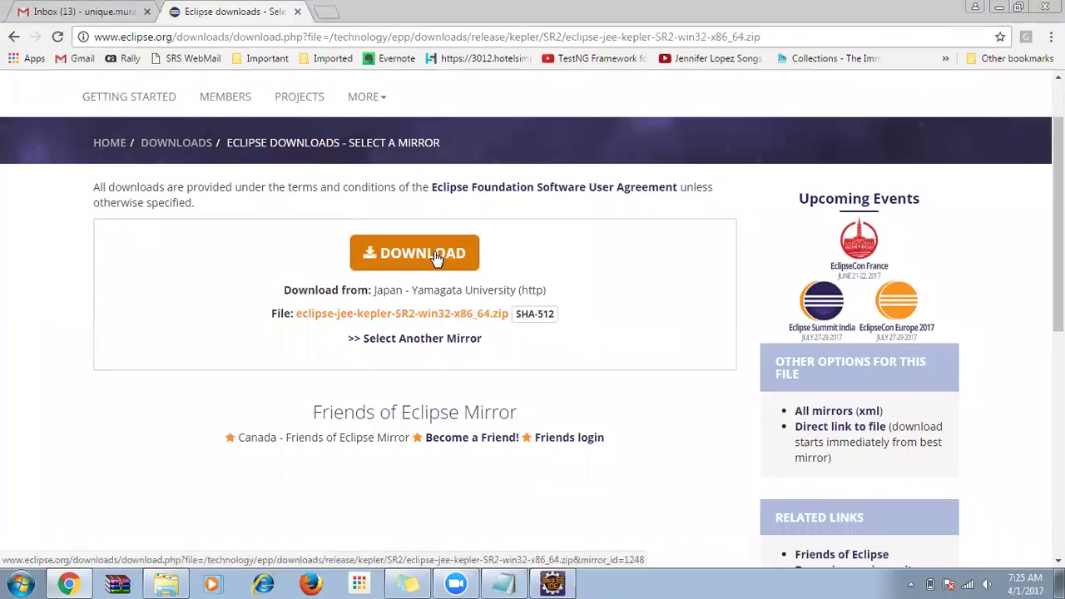
- In Windows Explorer, find the eclipse ZIP archive on drive D: and show its extraction options
{"action": "left_click", "coordinate": [164, 583]}
{"action": "left_click", "coordinate": [183, 31]}
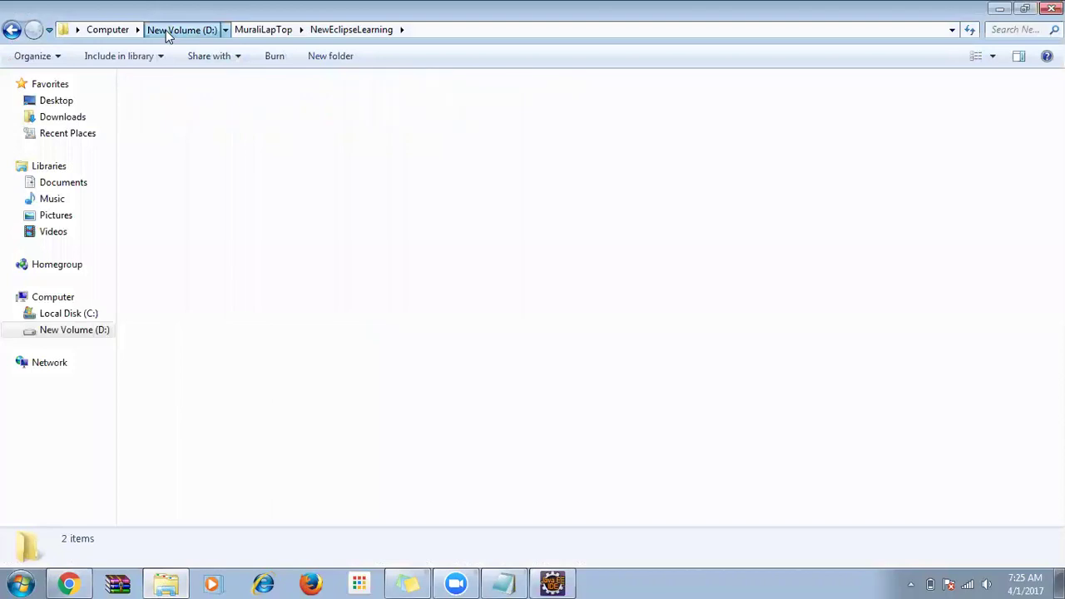
{"action": "left_click", "coordinate": [167, 362]}
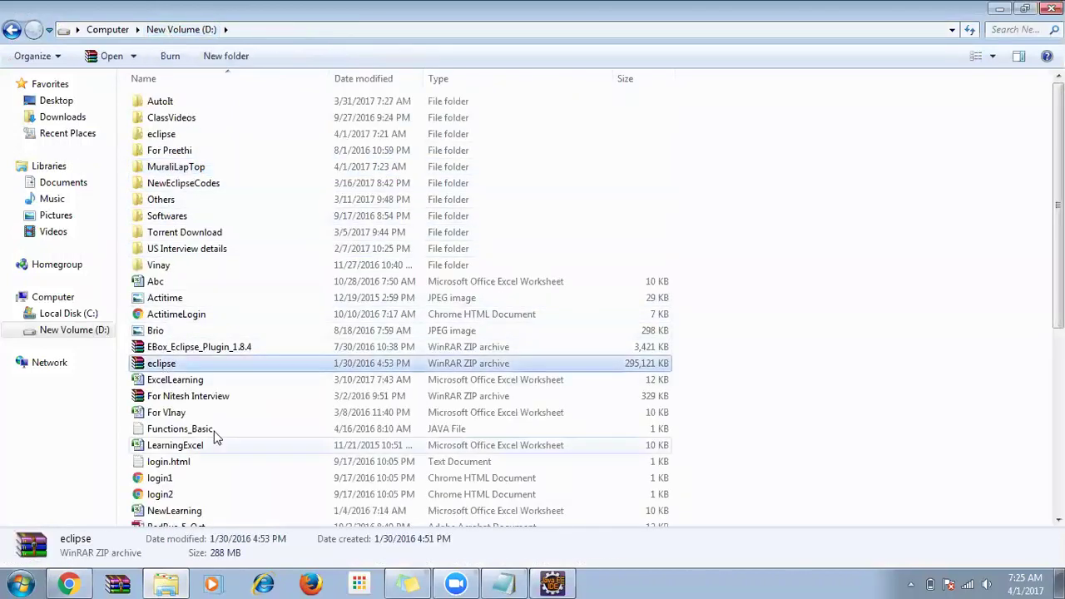
{"action": "right_click", "coordinate": [161, 368]}
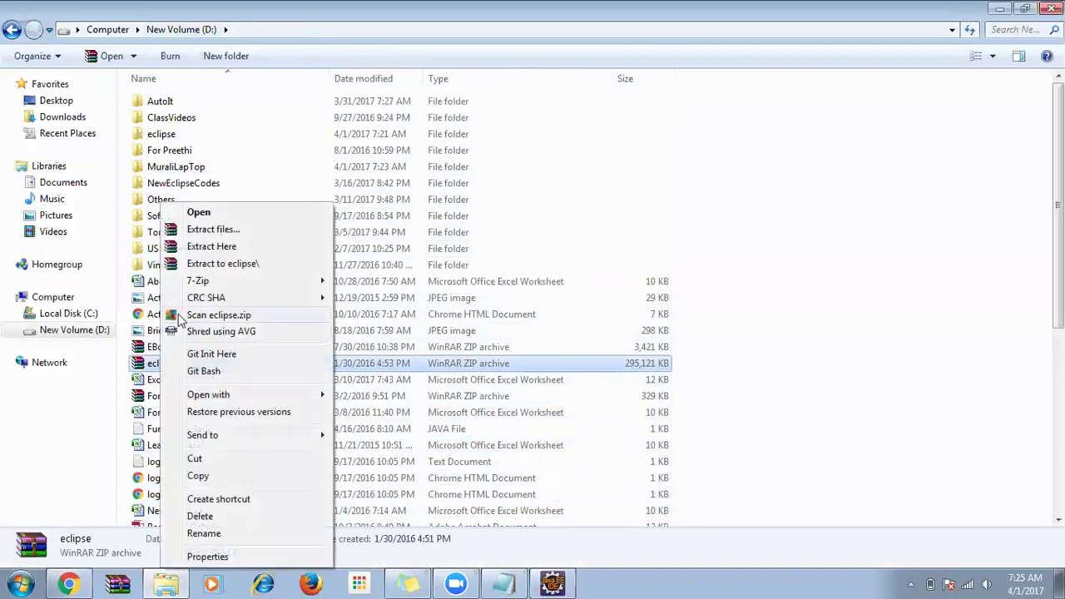
- Open the extracted eclipse folder on drive D: and point out the eclipse application file
{"action": "left_click", "coordinate": [173, 139]}
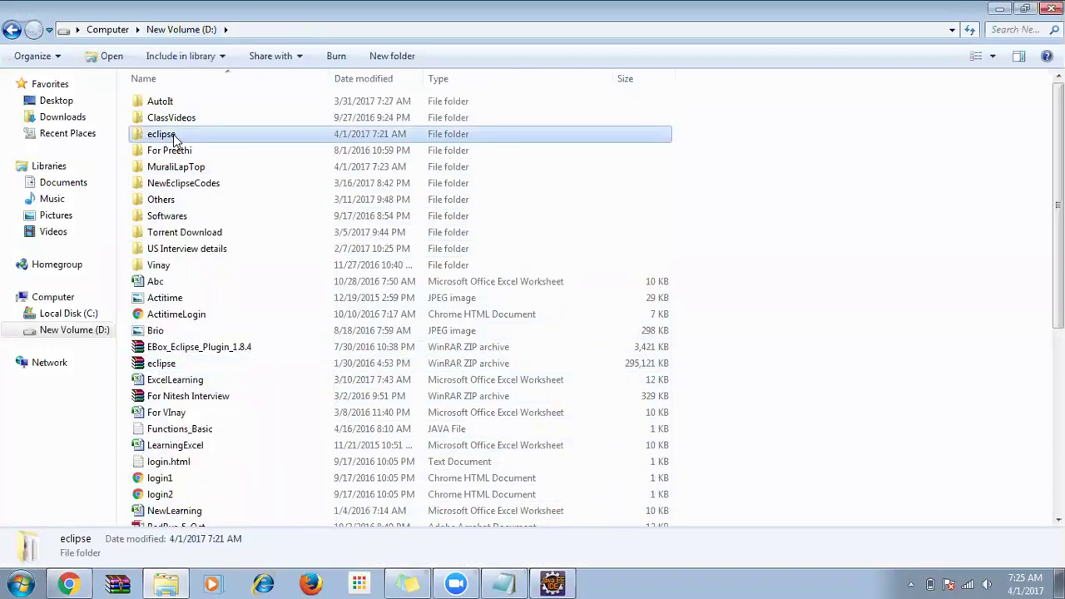
{"action": "double_click", "coordinate": [174, 139]}
{"action": "left_click", "coordinate": [176, 234]}
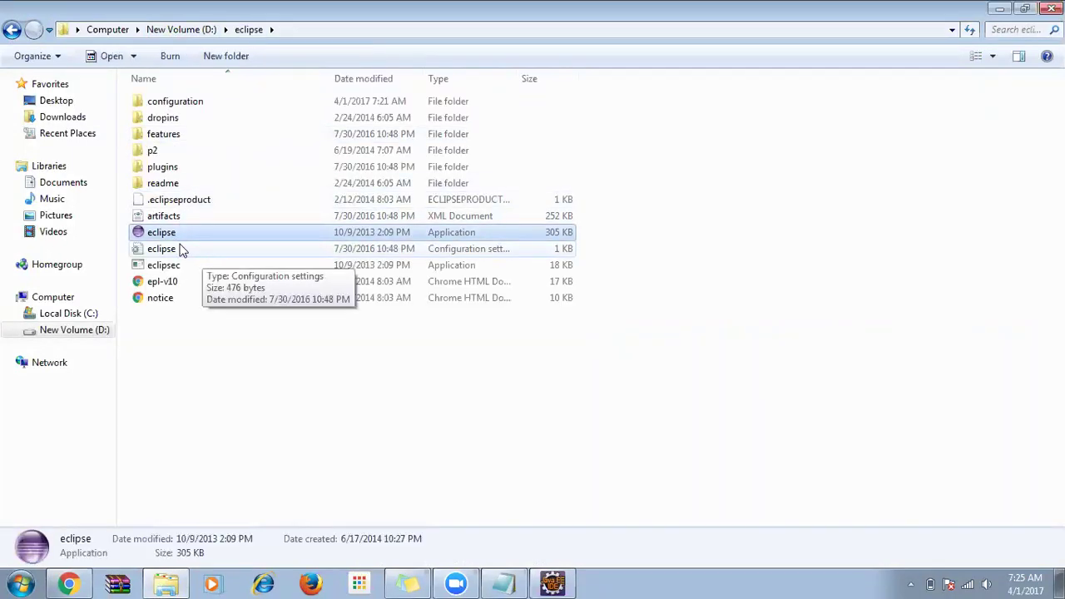
{"action": "left_click", "coordinate": [165, 218]}
{"action": "left_click", "coordinate": [166, 235]}
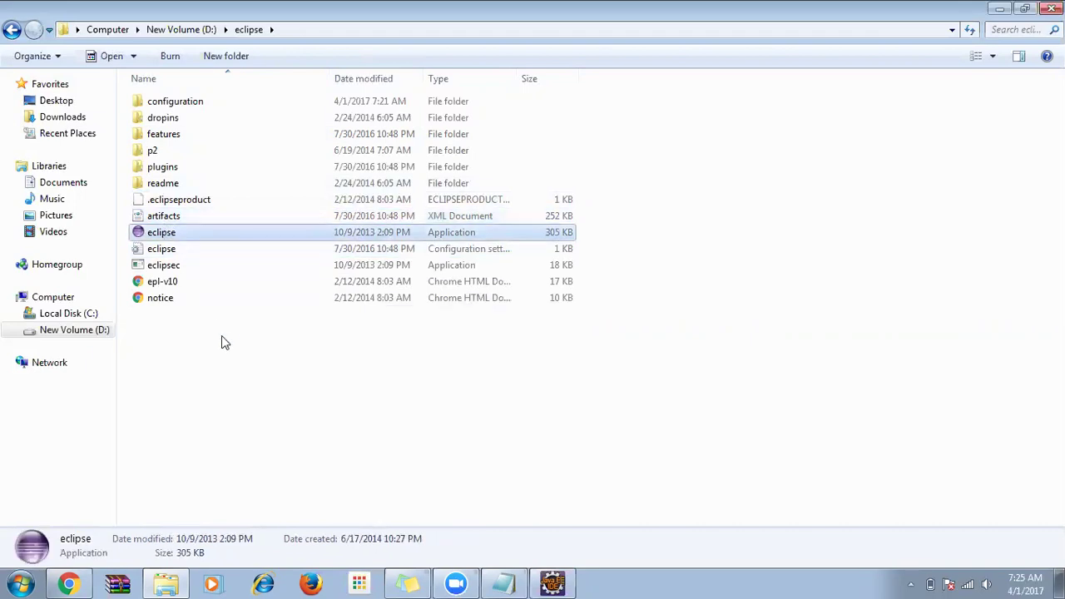
{"action": "left_click", "coordinate": [293, 351]}
- Return to Chrome, go from the Gmail inbox to Google Drive and open the Java folder
{"action": "key", "text": "alt+Tab"}
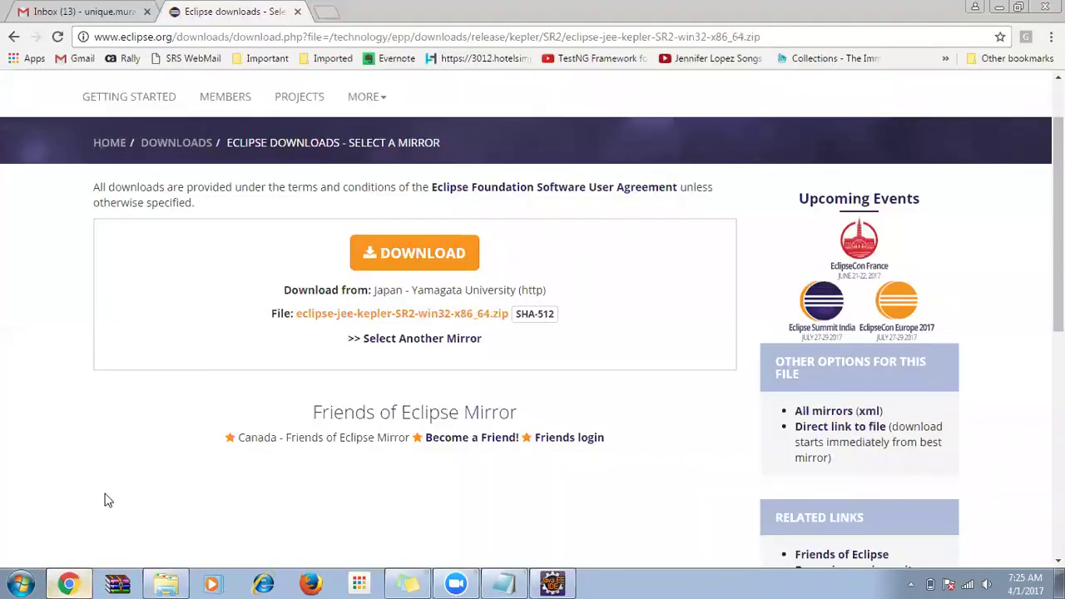
{"action": "left_click", "coordinate": [90, 12]}
{"action": "left_click", "coordinate": [969, 93]}
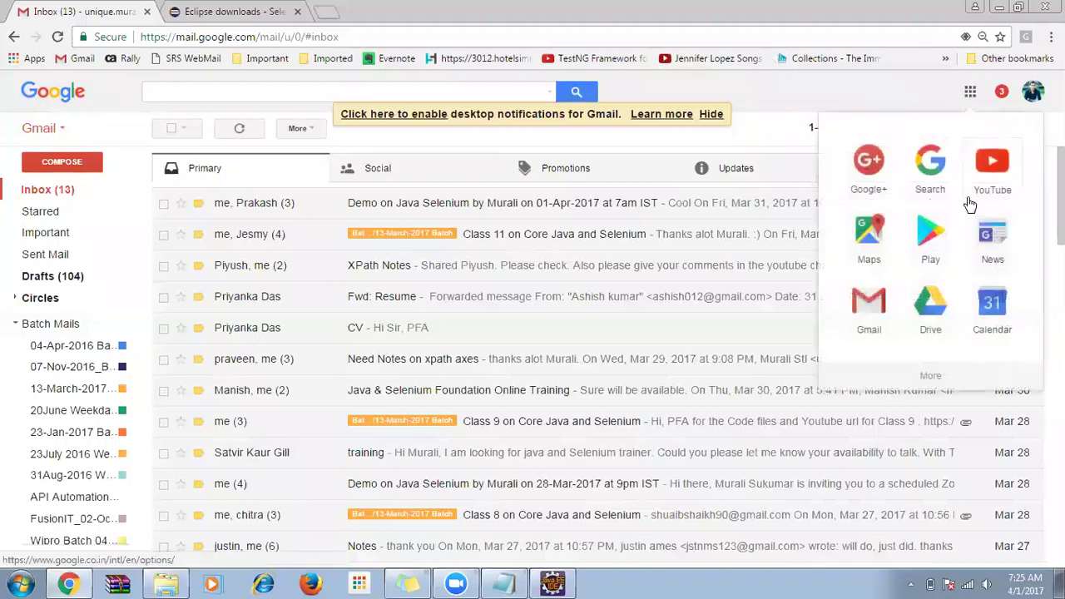
{"action": "left_click", "coordinate": [946, 316]}
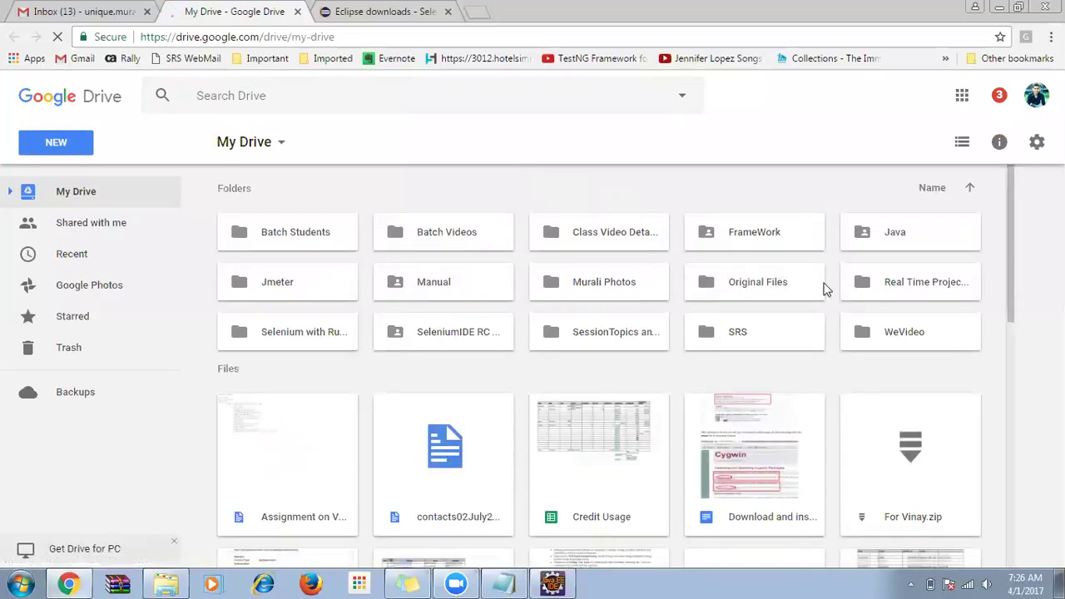
{"action": "double_click", "coordinate": [916, 234]}
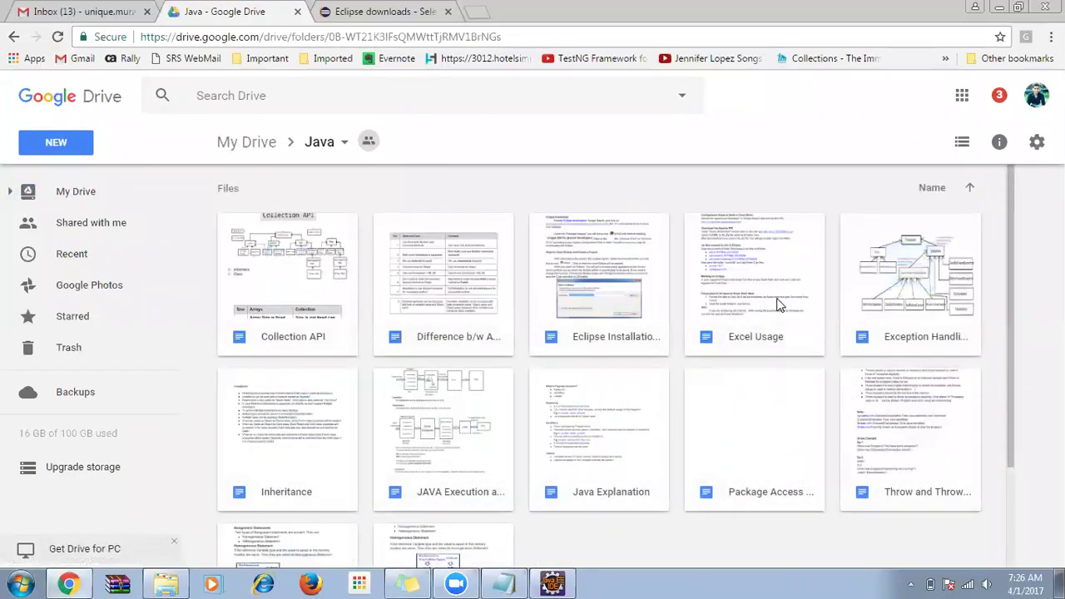
- Open the JAVA Execution and Installation Process and Eclipse Installation and Usage documents, placing the JAVA Execution one first and in view
{"action": "left_click", "coordinate": [441, 441]}
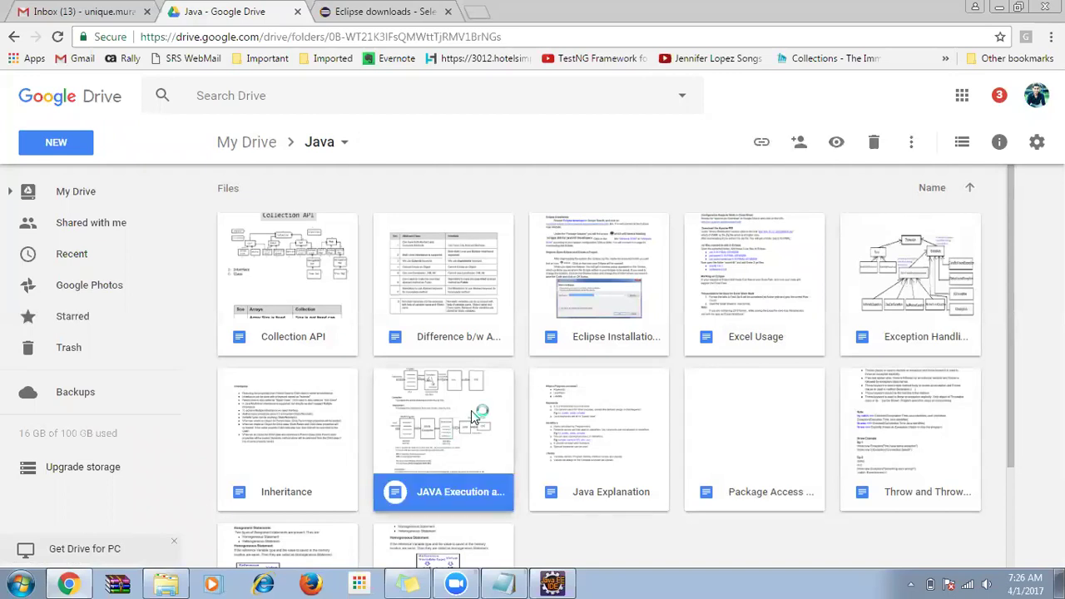
{"action": "scroll", "coordinate": [471, 410], "scroll_direction": "down", "scroll_amount": 2}
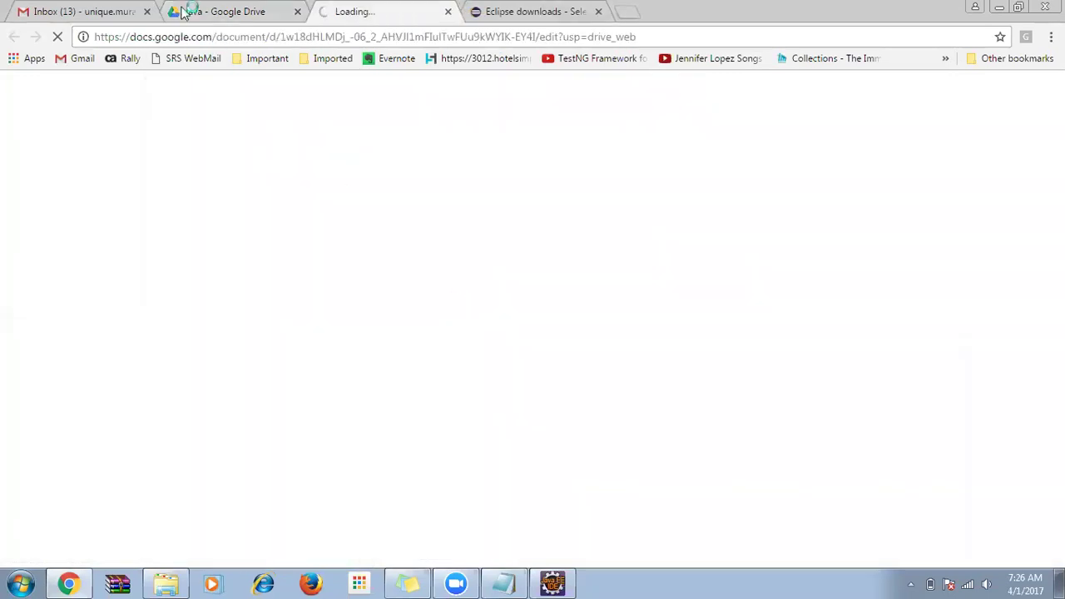
{"action": "left_click", "coordinate": [210, 13]}
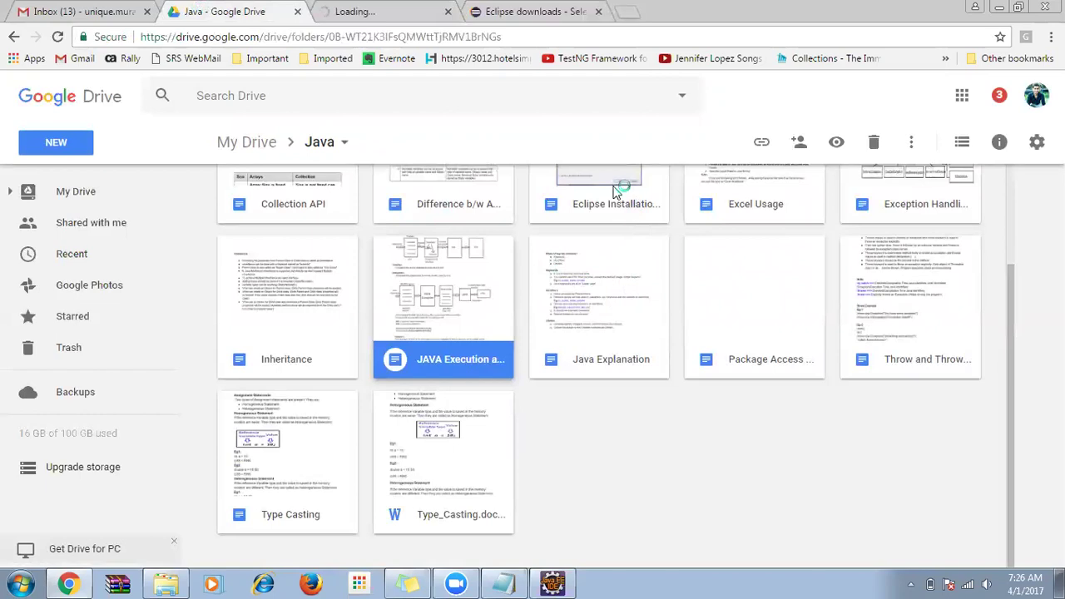
{"action": "left_click", "coordinate": [612, 185]}
{"action": "double_click", "coordinate": [612, 185]}
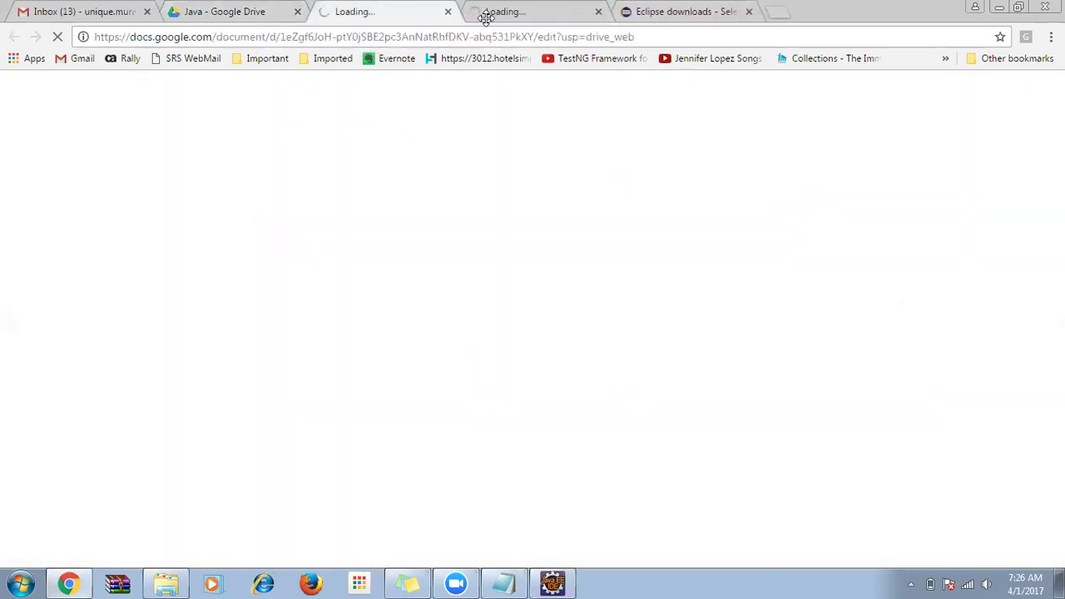
{"action": "left_click_drag", "start_coordinate": [524, 13], "coordinate": [344, 13]}
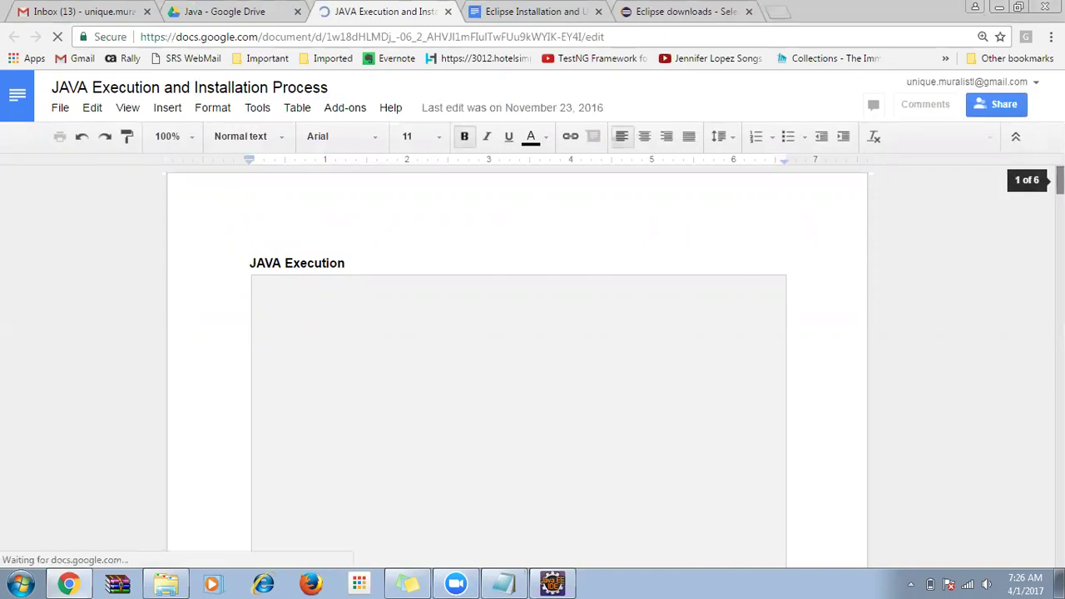
- Examine the Procedure for Java installation section, including the java -version check, in the JAVA Execution and Installation Process document
{"action": "scroll", "coordinate": [516, 358], "scroll_direction": "down", "scroll_amount": 5}
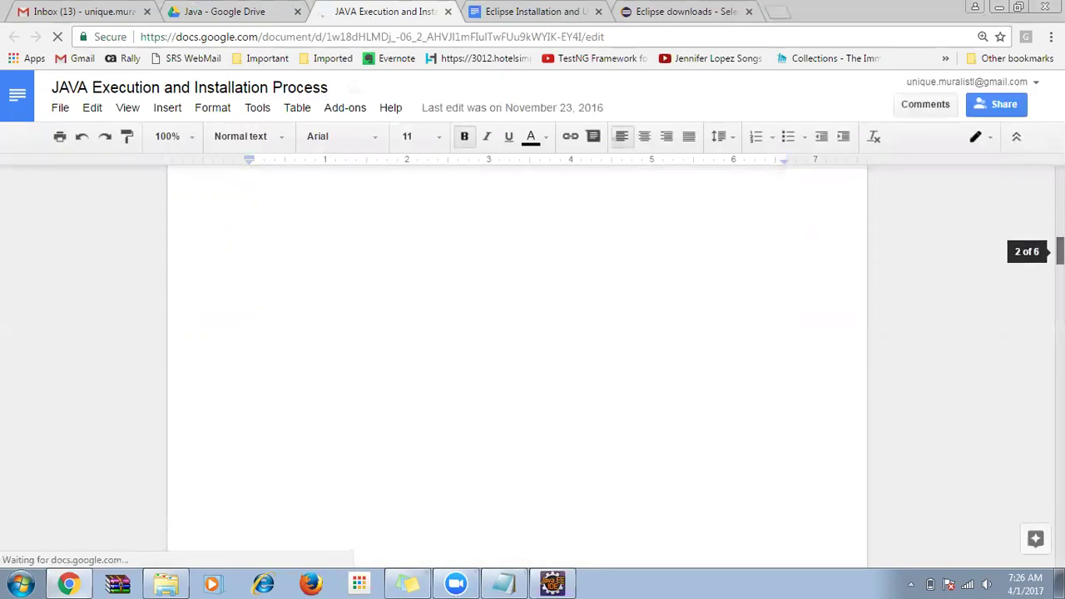
{"action": "scroll", "coordinate": [516, 358], "scroll_direction": "up", "scroll_amount": 3}
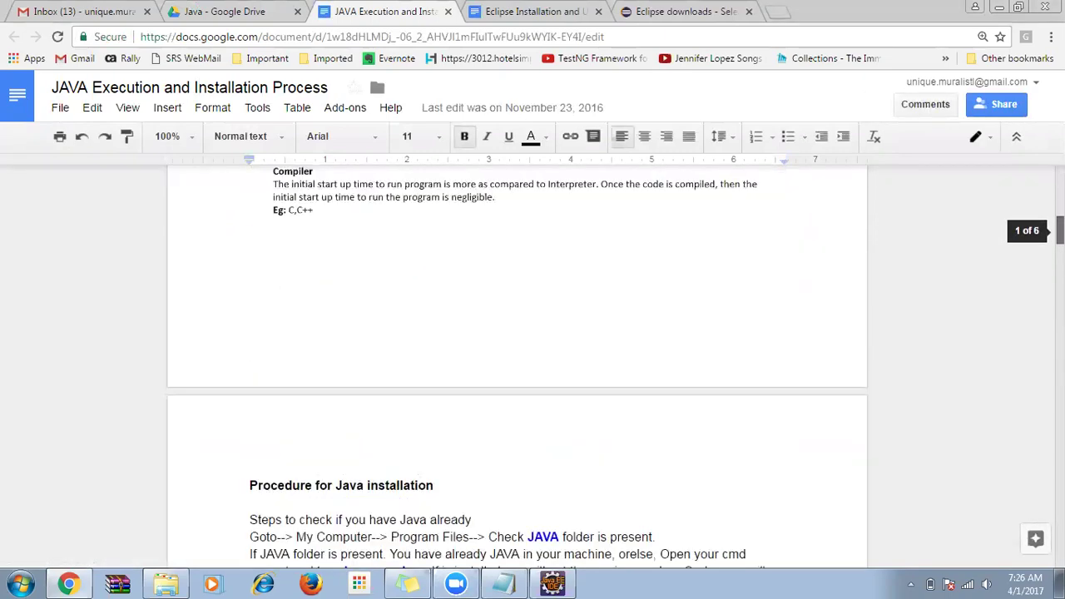
{"action": "scroll", "coordinate": [516, 357], "scroll_direction": "up", "scroll_amount": 2}
{"action": "scroll", "coordinate": [516, 357], "scroll_direction": "down", "scroll_amount": 5}
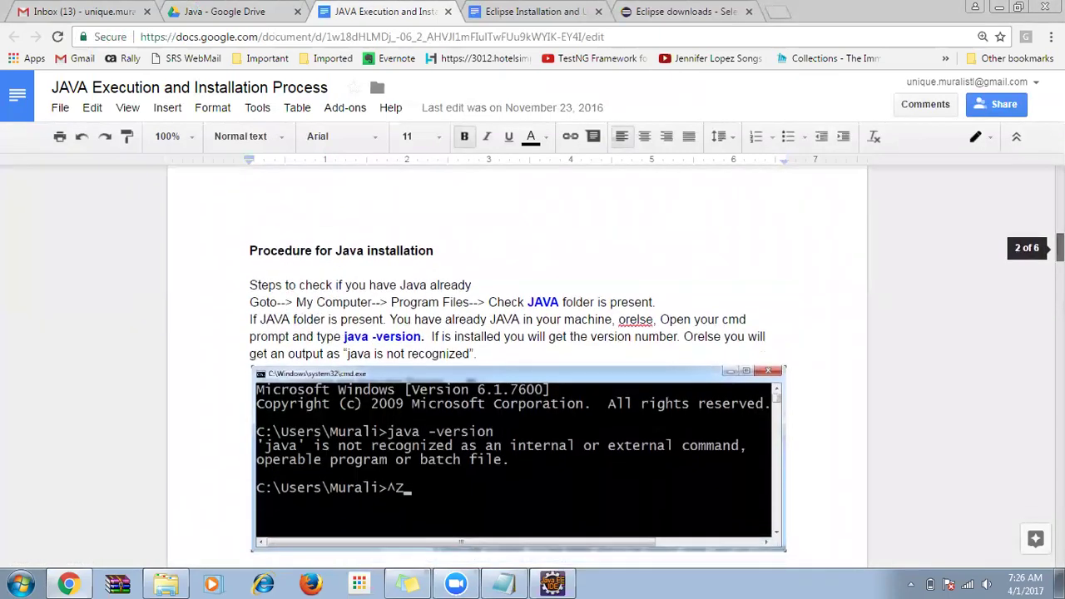
{"action": "scroll", "coordinate": [394, 232], "scroll_direction": "down", "scroll_amount": 1}
{"action": "scroll", "coordinate": [395, 232], "scroll_direction": "down", "scroll_amount": 5}
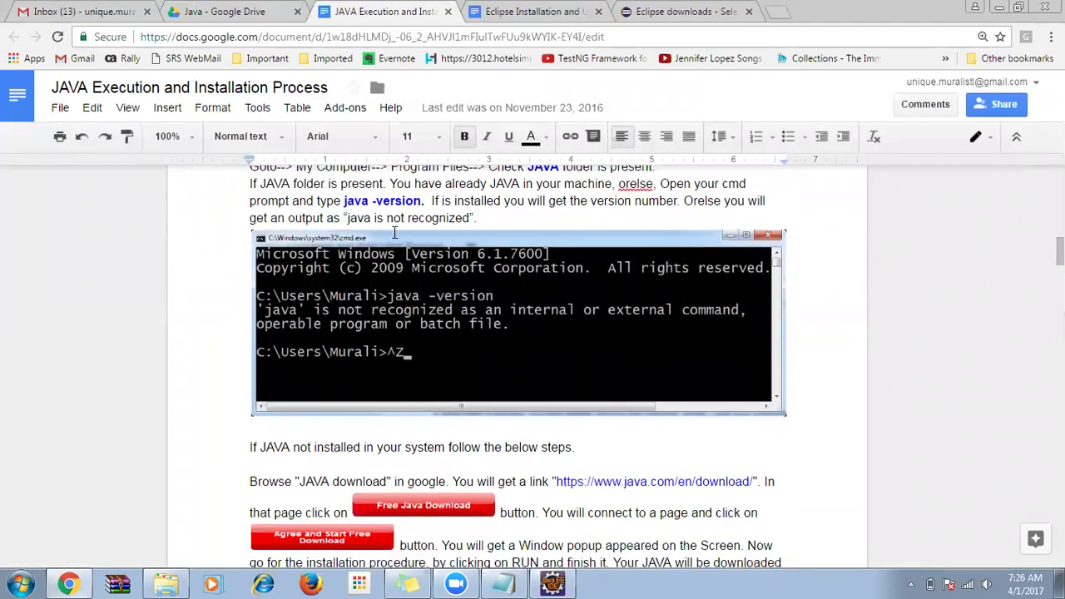
- Review the JDK installation, PATH variable setup and JDK check instructions through to the end of the document
{"action": "scroll", "coordinate": [394, 232], "scroll_direction": "down", "scroll_amount": 10}
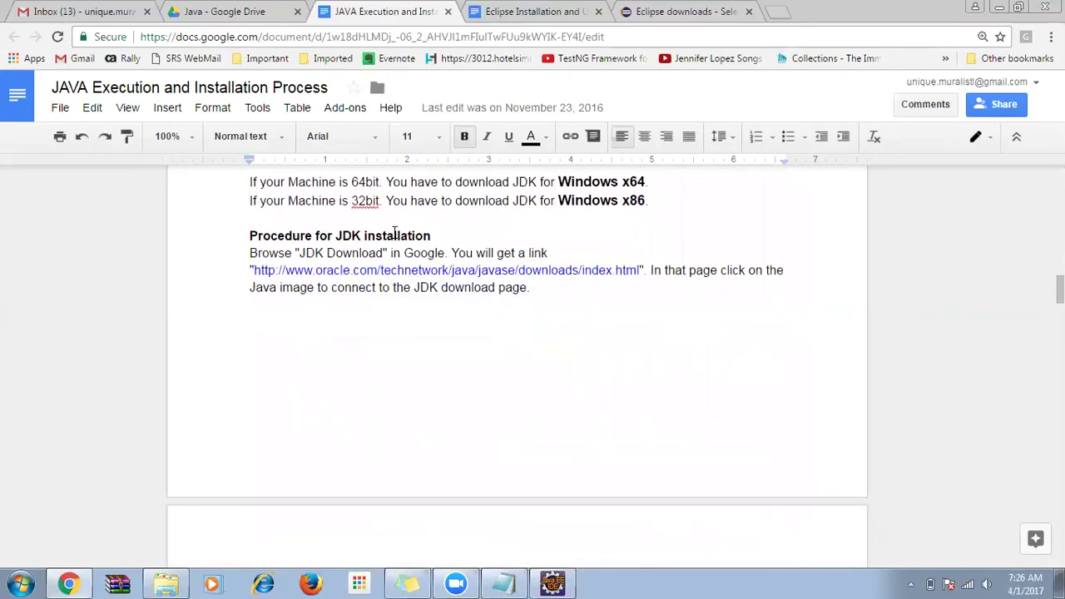
{"action": "scroll", "coordinate": [394, 232], "scroll_direction": "down", "scroll_amount": 3}
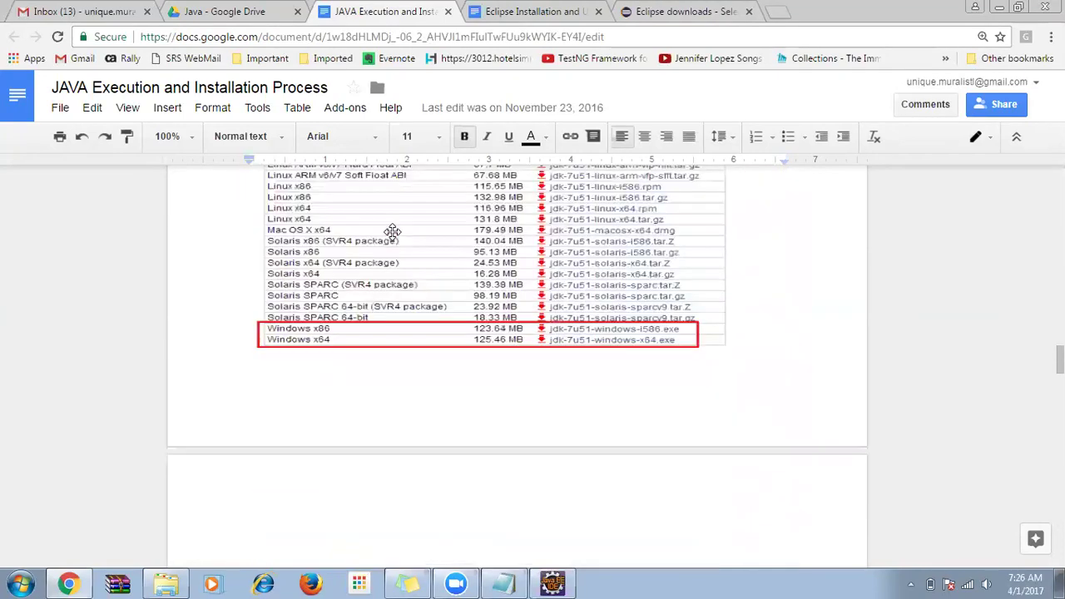
{"action": "scroll", "coordinate": [392, 231], "scroll_direction": "up", "scroll_amount": 3}
{"action": "scroll", "coordinate": [391, 224], "scroll_direction": "down", "scroll_amount": 5}
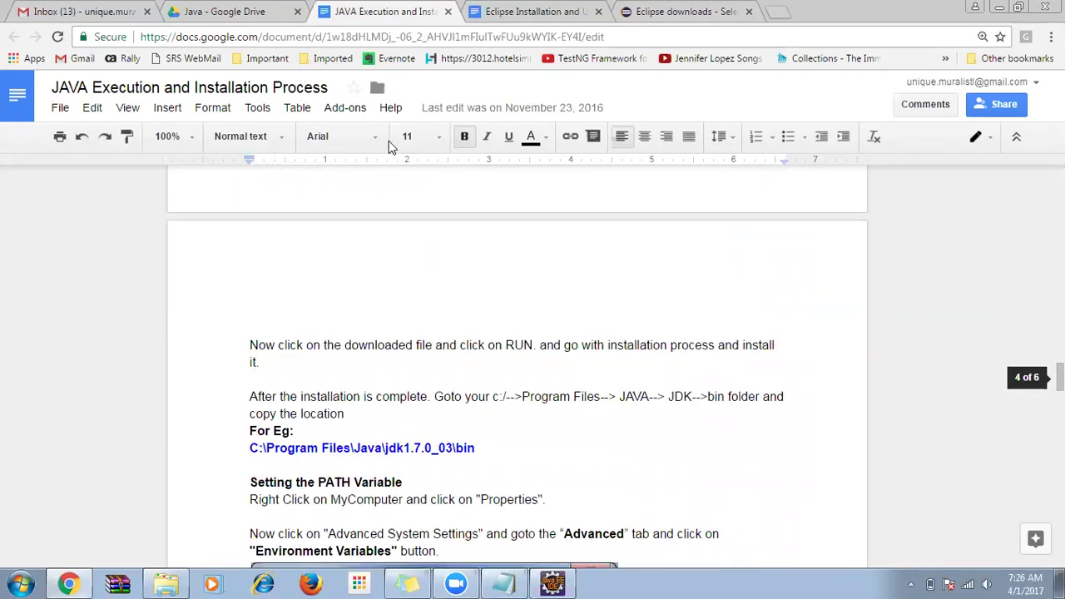
{"action": "scroll", "coordinate": [406, 222], "scroll_direction": "down", "scroll_amount": 12}
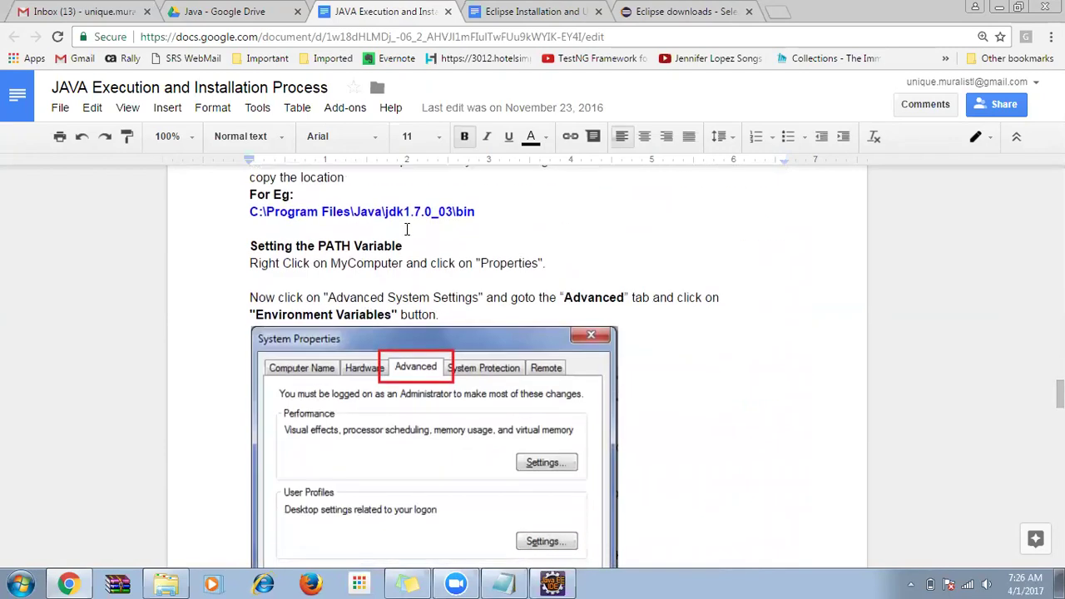
{"action": "scroll", "coordinate": [405, 228], "scroll_direction": "down", "scroll_amount": 10}
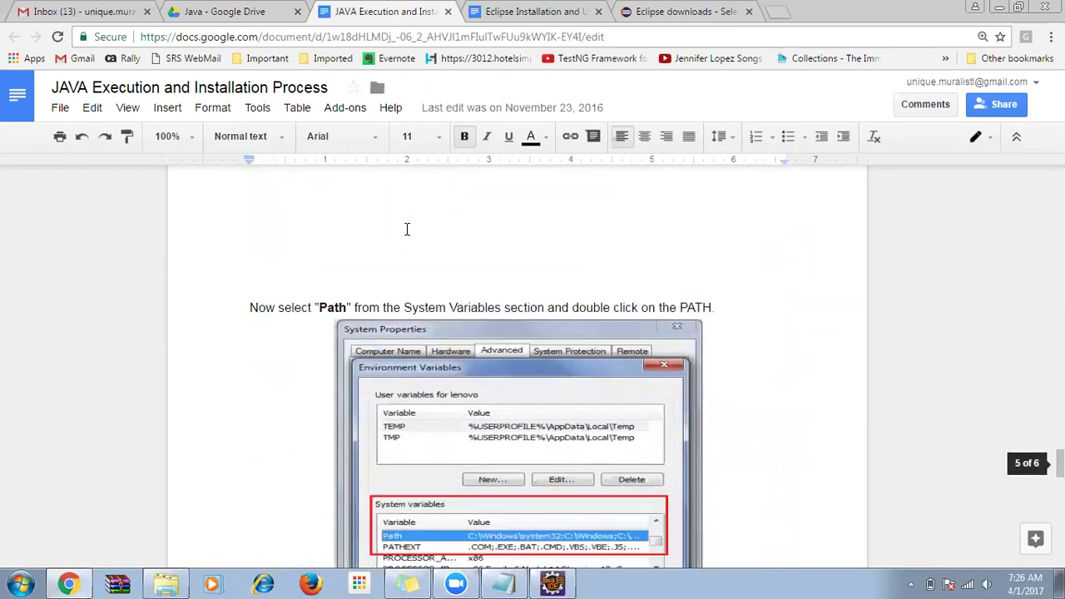
{"action": "scroll", "coordinate": [405, 229], "scroll_direction": "down", "scroll_amount": 9}
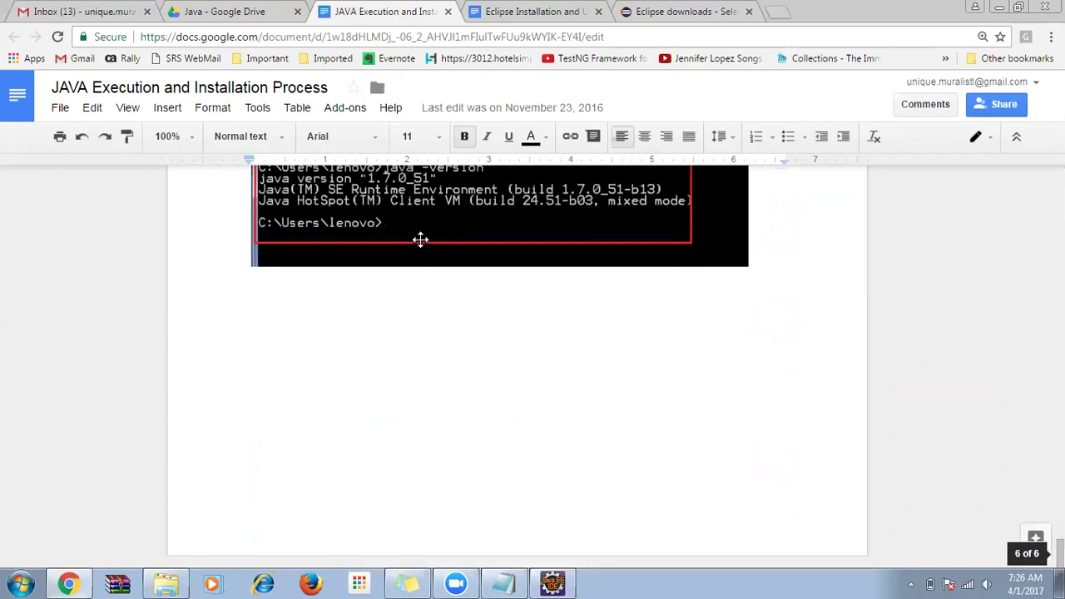
{"action": "scroll", "coordinate": [414, 218], "scroll_direction": "up", "scroll_amount": 1}
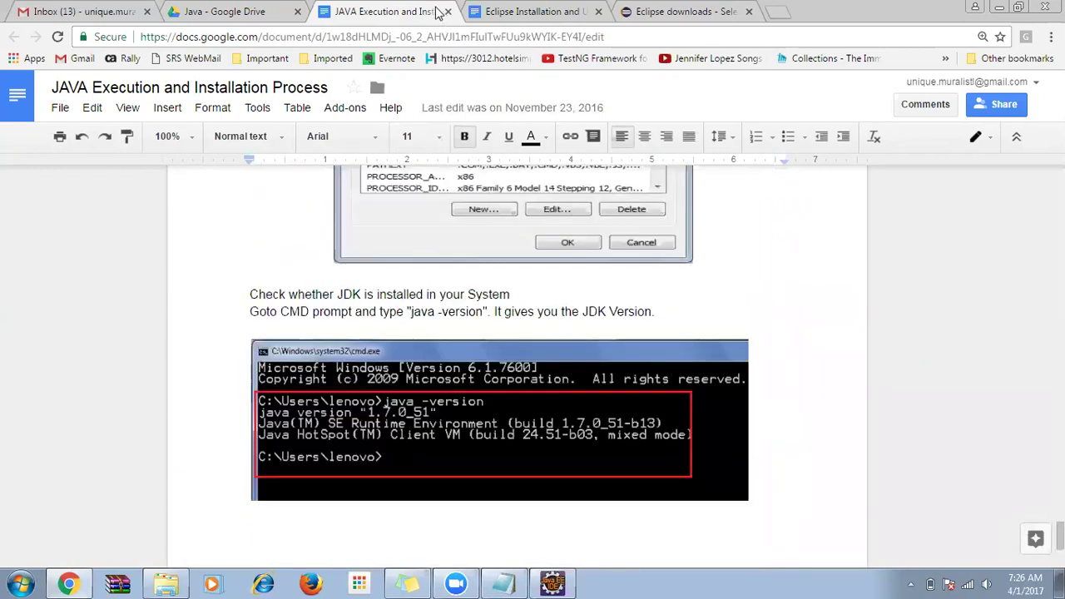
- Show the Eclipse Installation section of the Eclipse Installation and Usage document, highlighting "Eclipse kepler download" and pointing out the Java EE package icon
{"action": "left_click", "coordinate": [501, 11]}
{"action": "scroll", "coordinate": [379, 297], "scroll_direction": "down", "scroll_amount": 2}
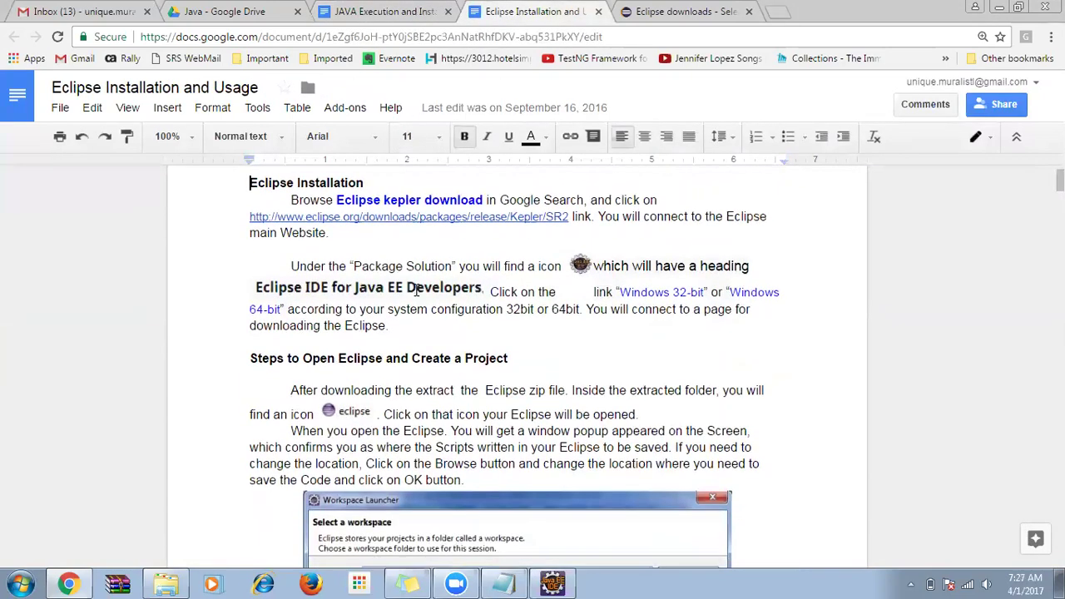
{"action": "scroll", "coordinate": [406, 313], "scroll_direction": "up", "scroll_amount": 1}
{"action": "left_click_drag", "start_coordinate": [336, 280], "coordinate": [483, 282]}
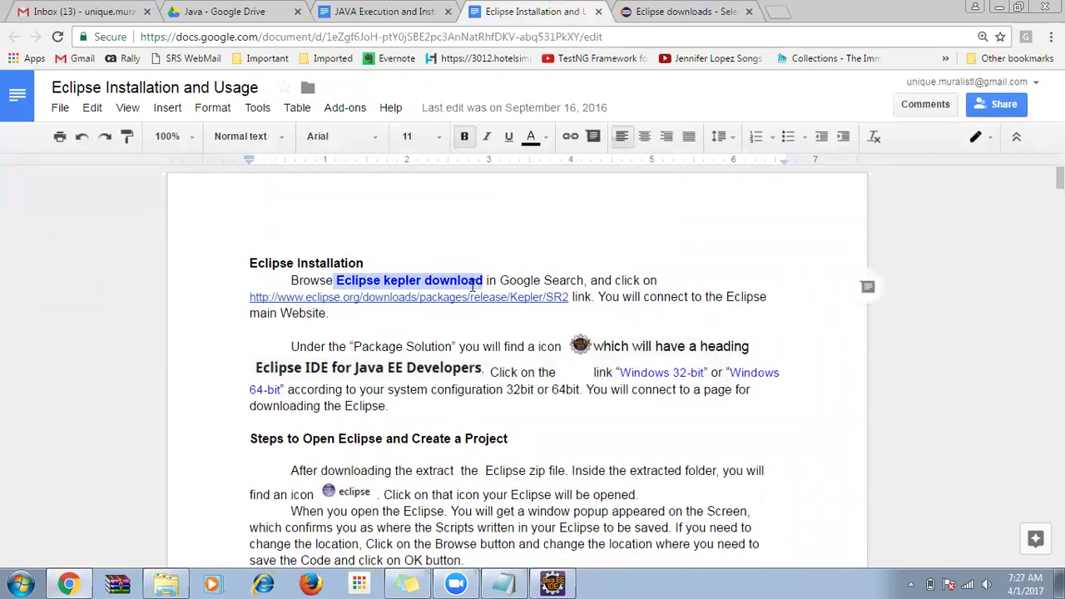
{"action": "scroll", "coordinate": [595, 287], "scroll_direction": "down", "scroll_amount": 1}
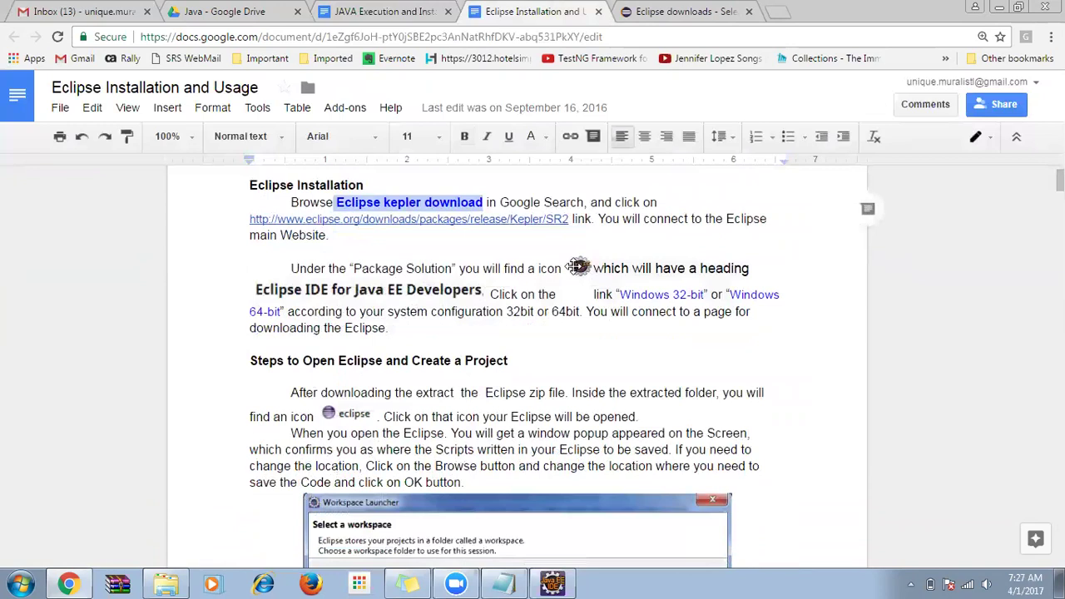
{"action": "left_click", "coordinate": [580, 267]}
{"action": "left_click", "coordinate": [467, 308]}
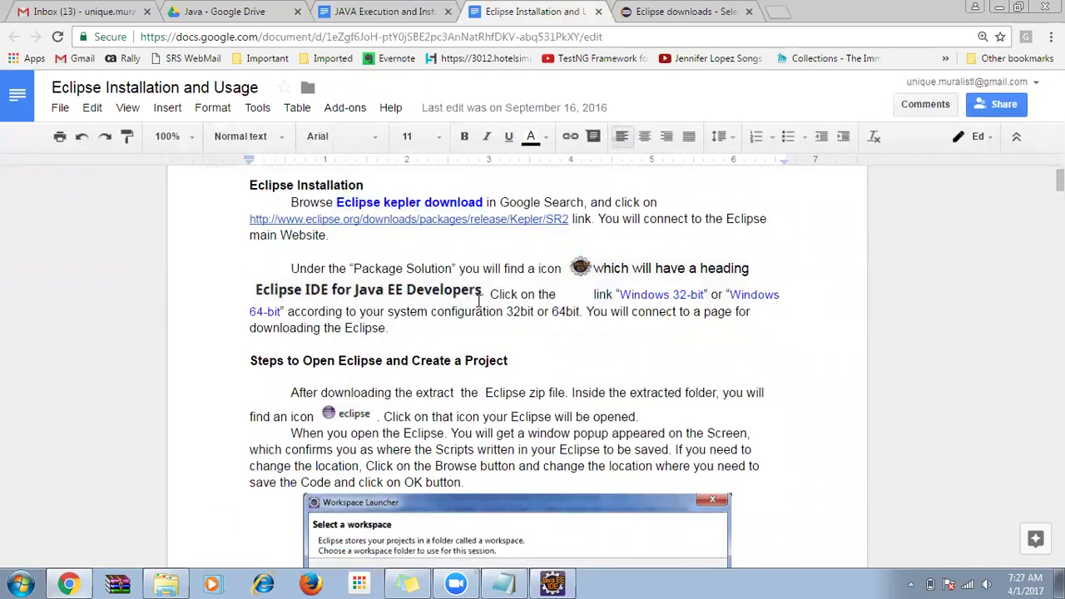
{"action": "scroll", "coordinate": [467, 308], "scroll_direction": "down", "scroll_amount": 1}
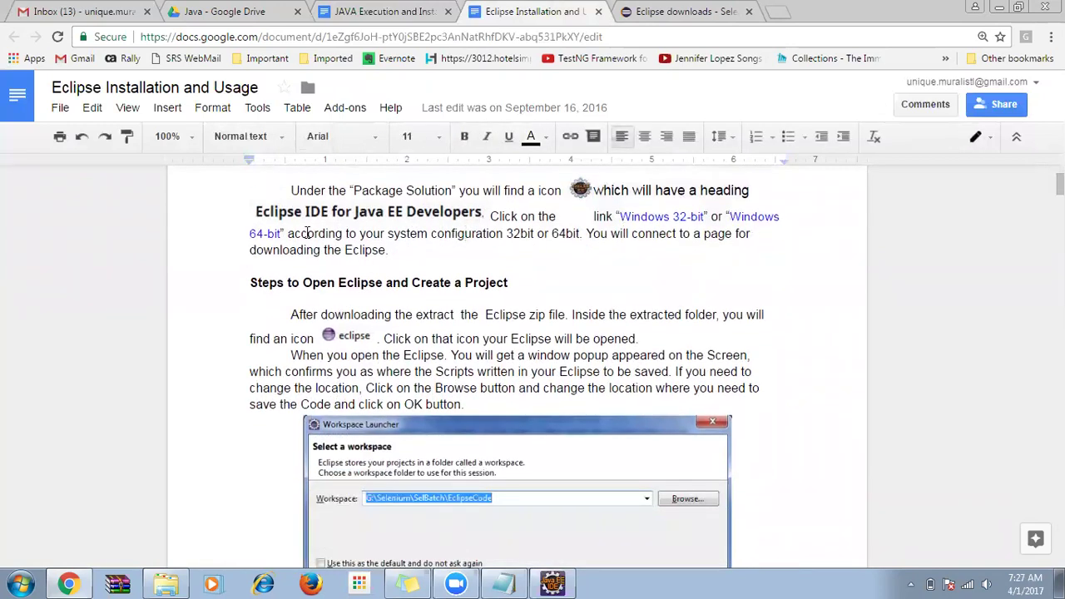
- Examine the instructions for extracting and opening Eclipse, including the Workspace Launcher illustration
{"action": "scroll", "coordinate": [388, 258], "scroll_direction": "down", "scroll_amount": 2}
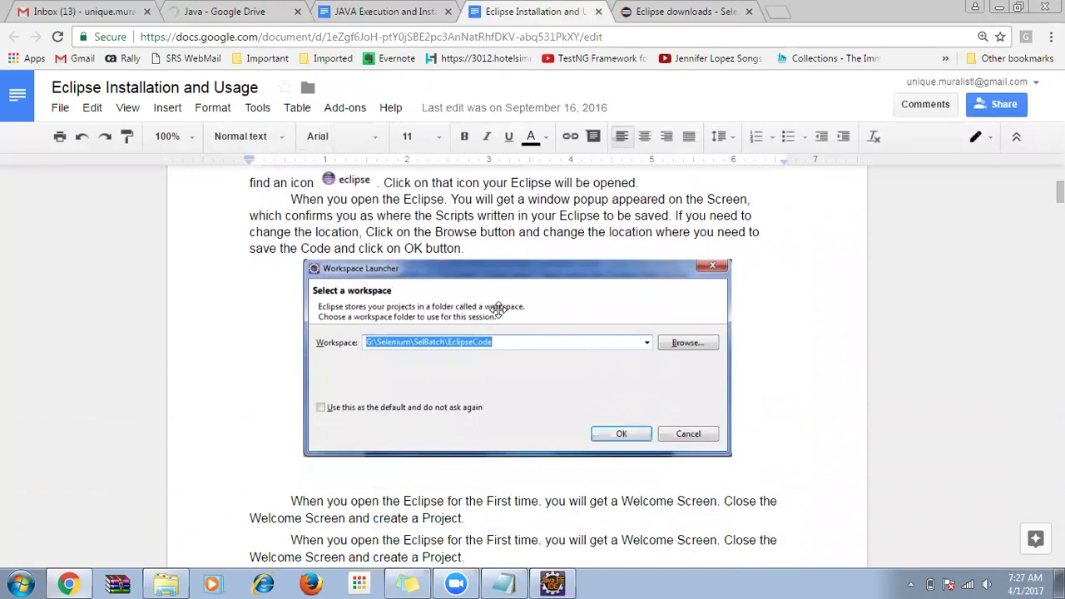
{"action": "scroll", "coordinate": [339, 260], "scroll_direction": "up", "scroll_amount": 1}
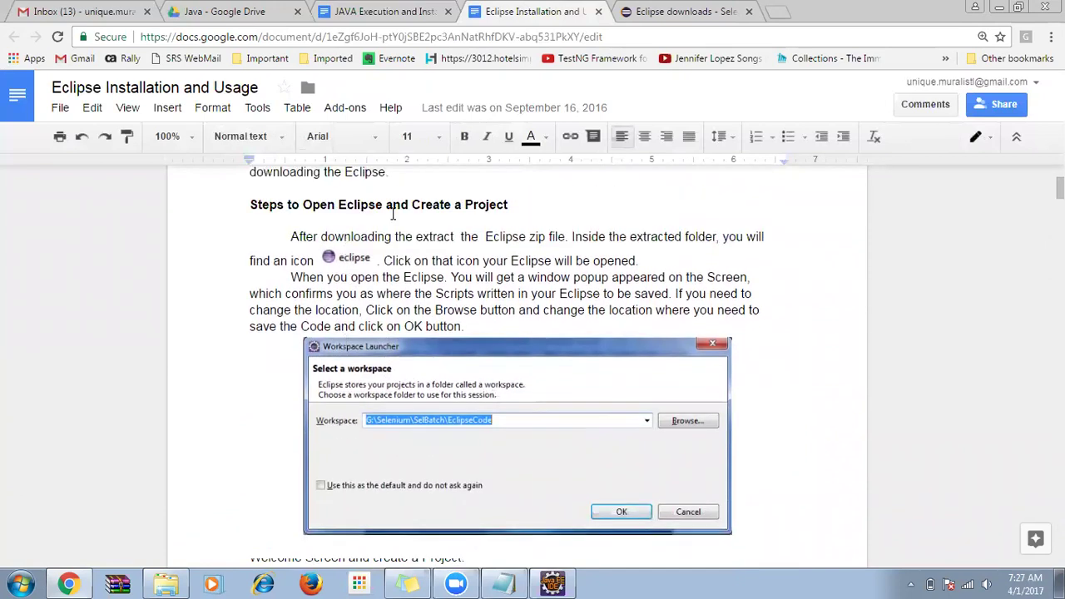
{"action": "scroll", "coordinate": [450, 262], "scroll_direction": "down", "scroll_amount": 1}
{"action": "scroll", "coordinate": [450, 262], "scroll_direction": "down", "scroll_amount": 1}
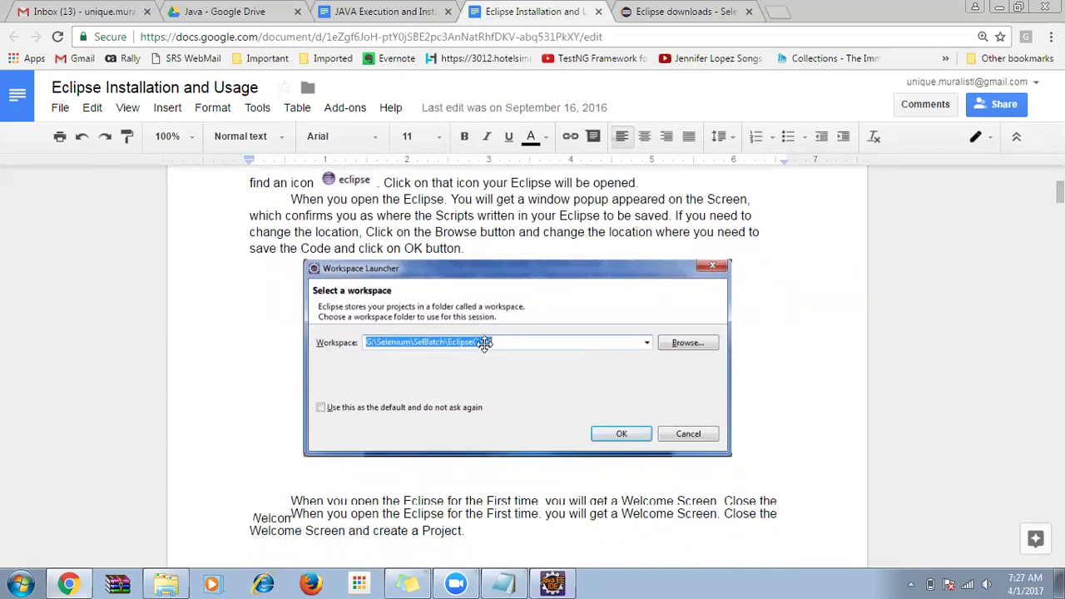
- Examine the document's Welcome Screen illustration and the File, New, Project instructions for creating a project
{"action": "scroll", "coordinate": [463, 341], "scroll_direction": "down", "scroll_amount": 3}
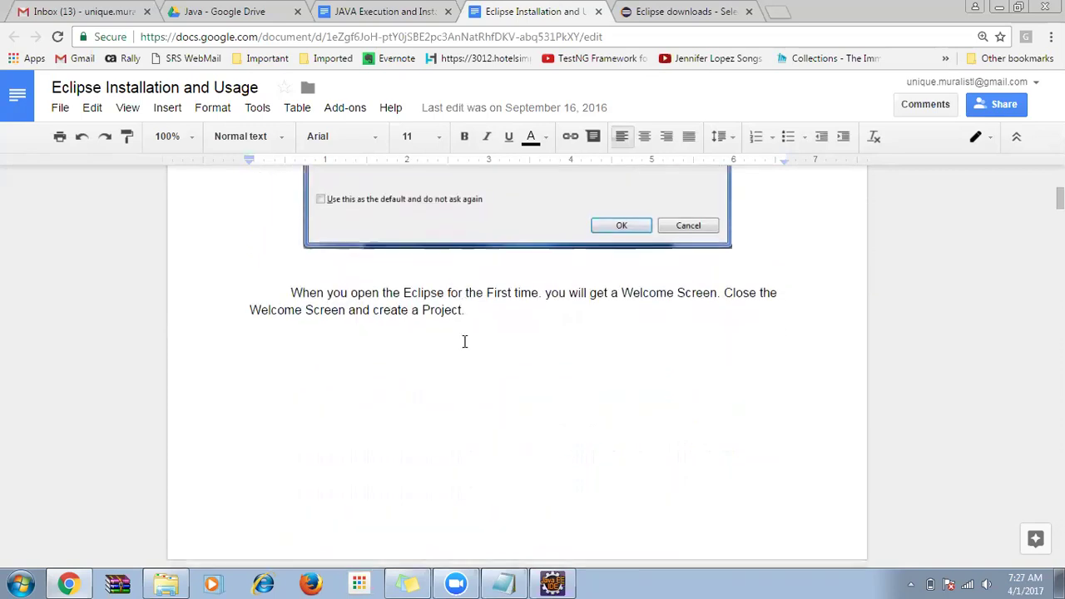
{"action": "scroll", "coordinate": [454, 318], "scroll_direction": "down", "scroll_amount": 1}
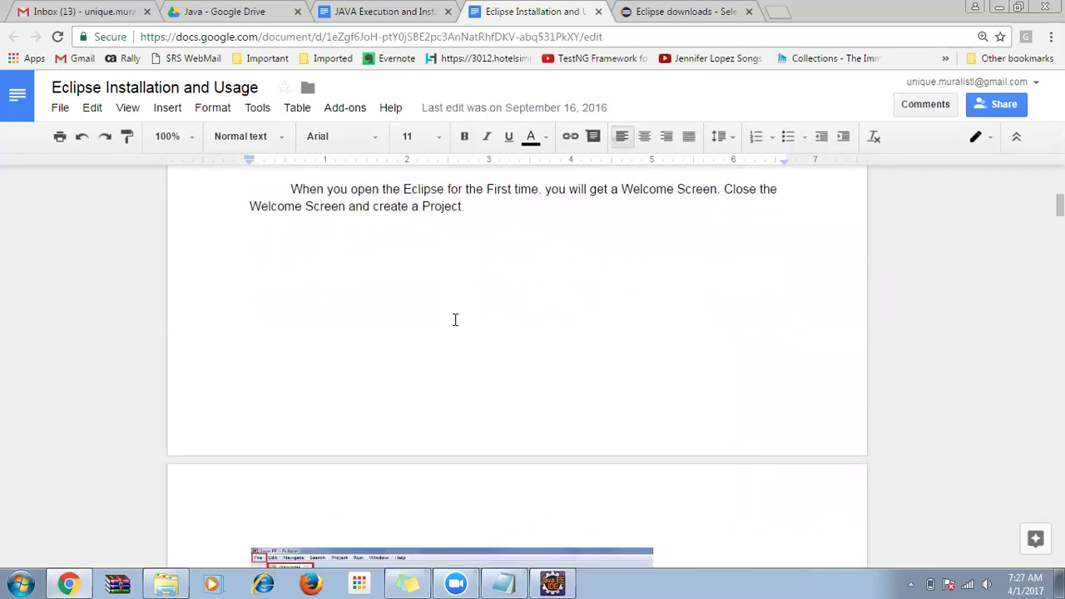
{"action": "scroll", "coordinate": [454, 319], "scroll_direction": "down", "scroll_amount": 4}
{"action": "scroll", "coordinate": [454, 320], "scroll_direction": "down", "scroll_amount": 1}
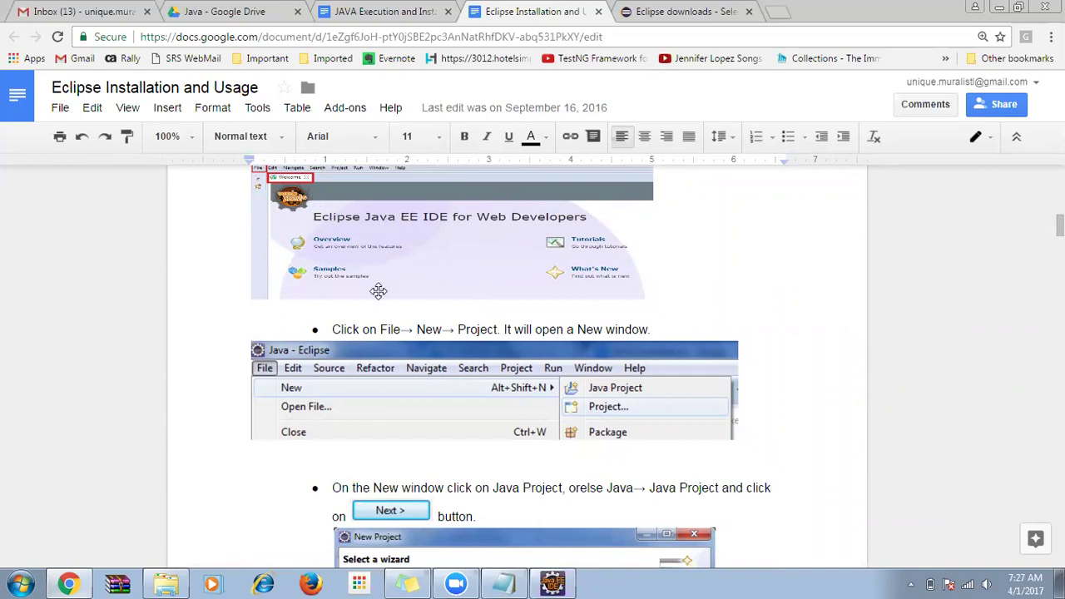
{"action": "scroll", "coordinate": [379, 290], "scroll_direction": "up", "scroll_amount": 1}
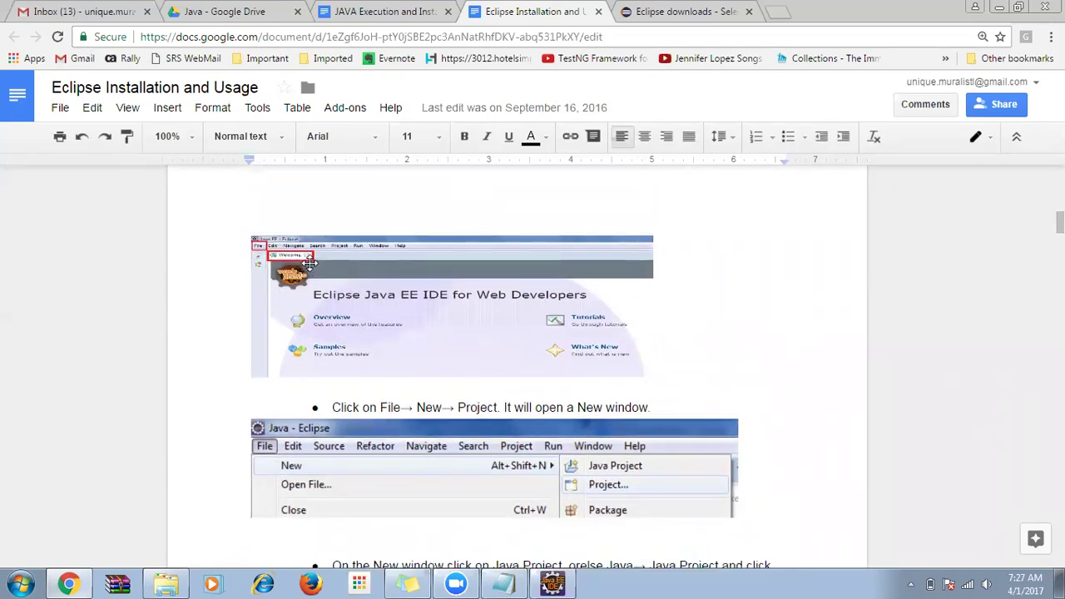
- Switch to Eclipse to show its empty workbench, and bring up the Notepad notes on the workspace hierarchy
{"action": "left_click", "coordinate": [551, 584]}
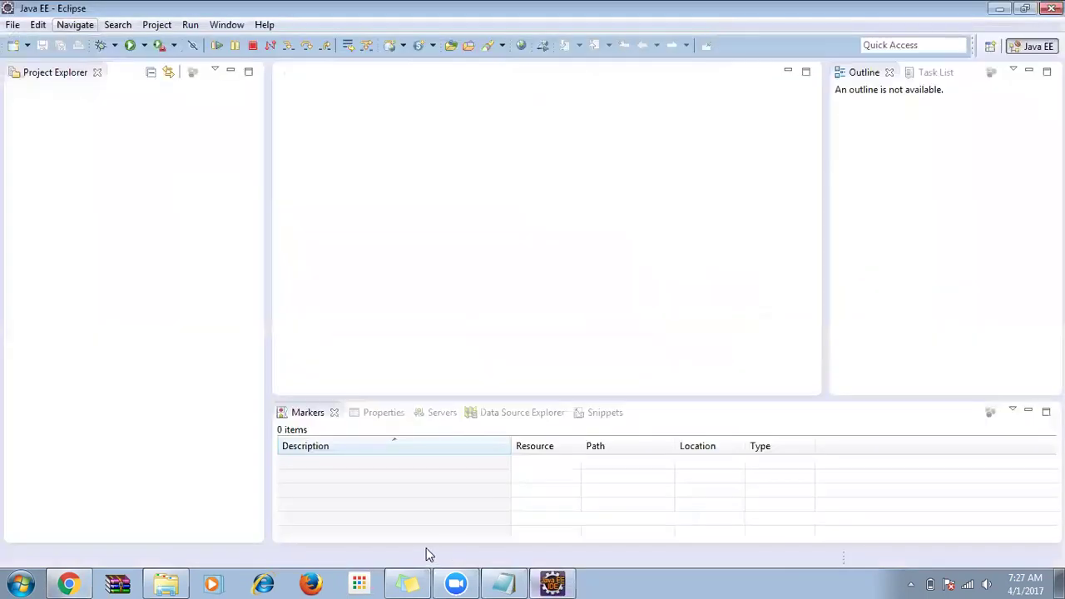
{"action": "left_click", "coordinate": [503, 583]}
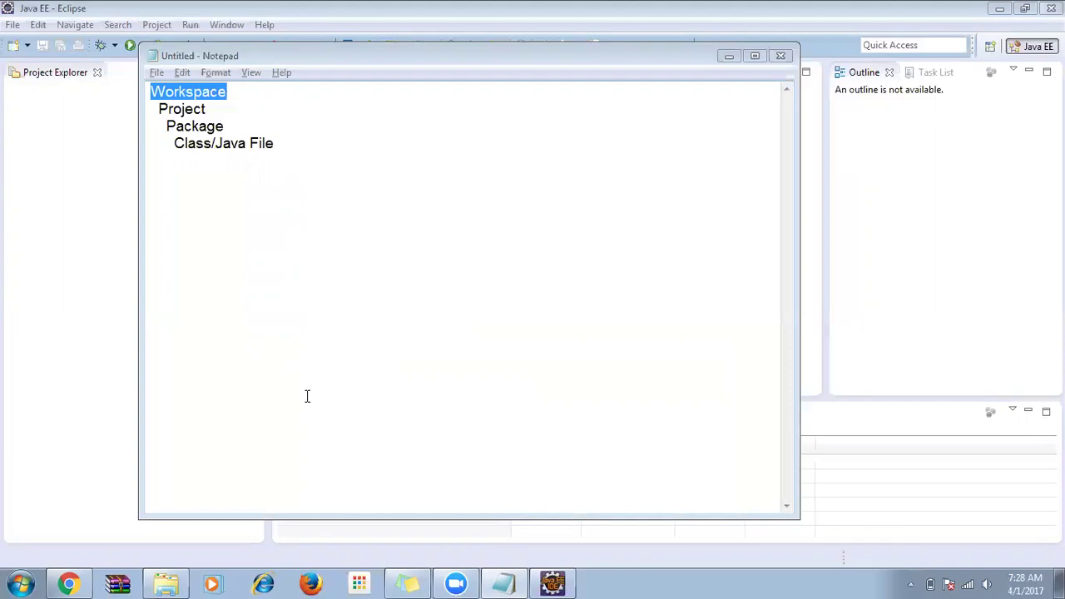
- Switch to the Windows Explorer window showing the eclipse folder and go to Local Disk (C:)
{"action": "left_click", "coordinate": [165, 583]}
{"action": "left_click", "coordinate": [173, 542]}
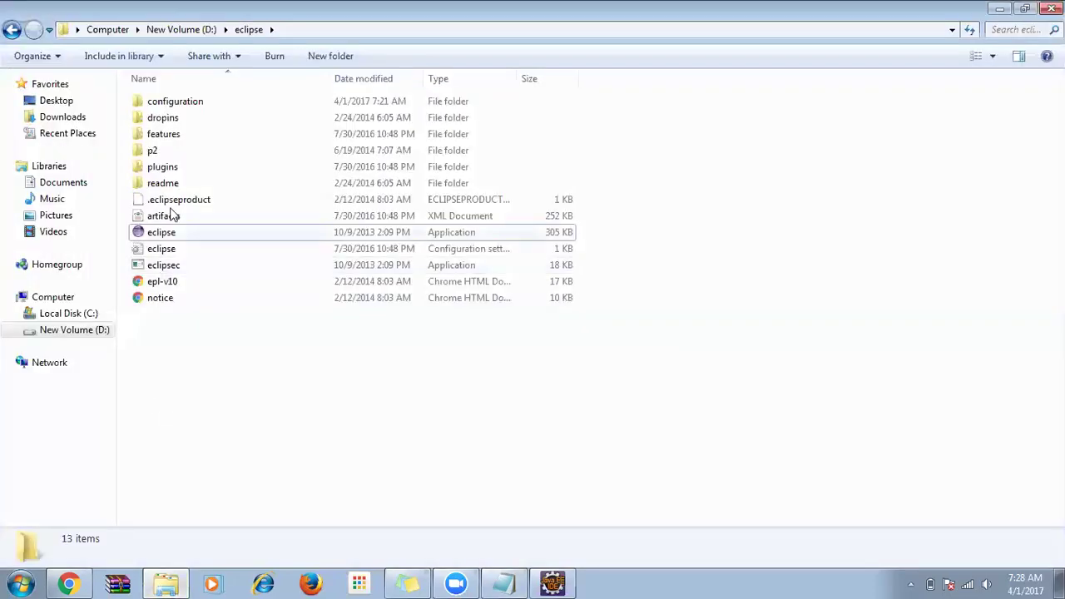
{"action": "left_click", "coordinate": [116, 36]}
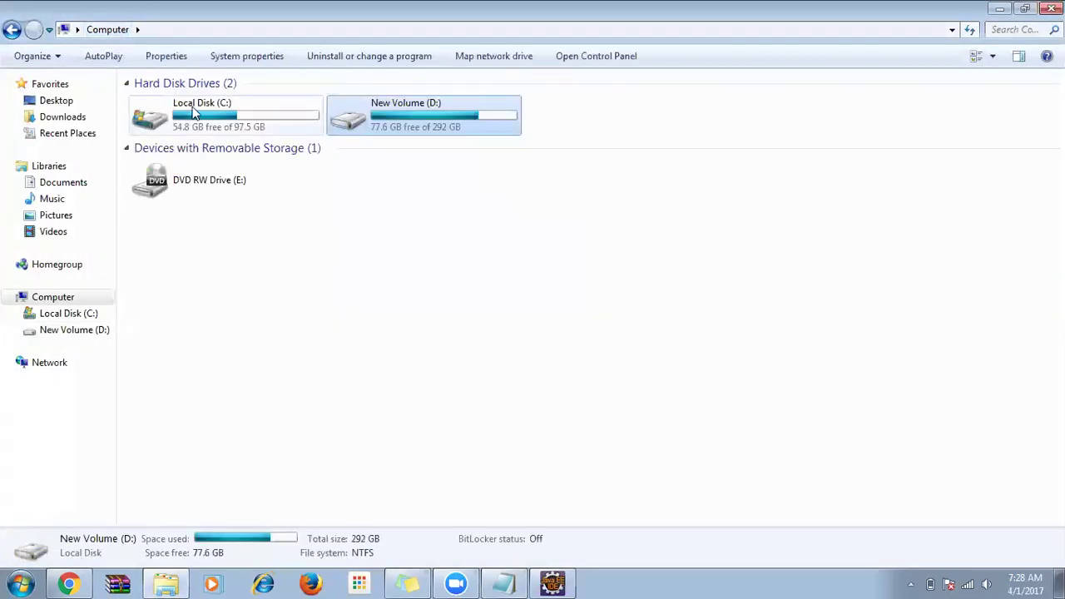
{"action": "double_click", "coordinate": [223, 120]}
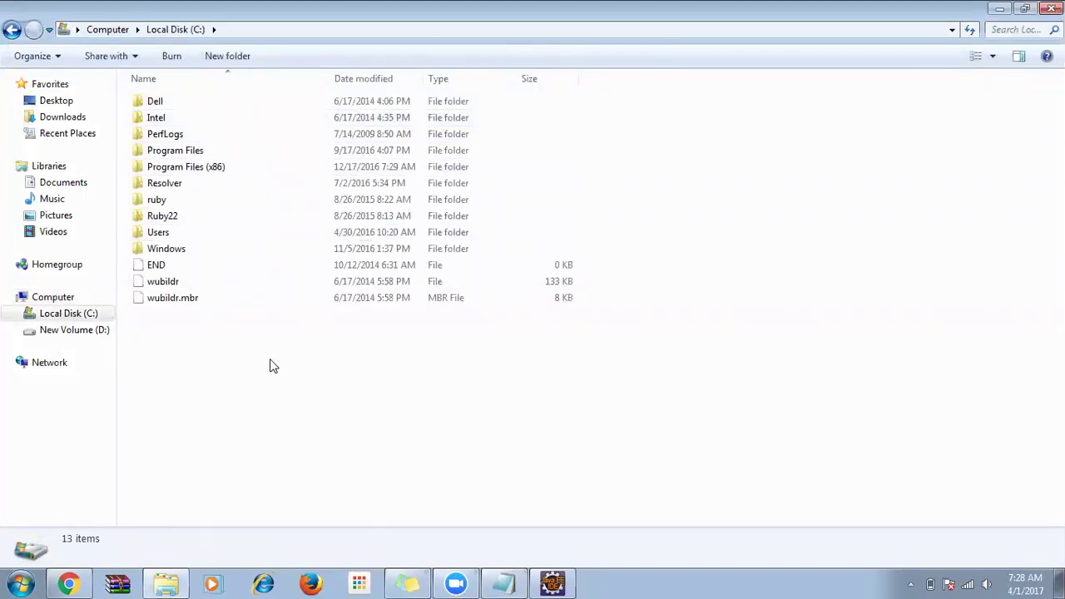
- Create a folder named MyPersonal on drive C: and open it
{"action": "key", "text": "ctrl+shift+n"}
{"action": "type", "text": "My"}
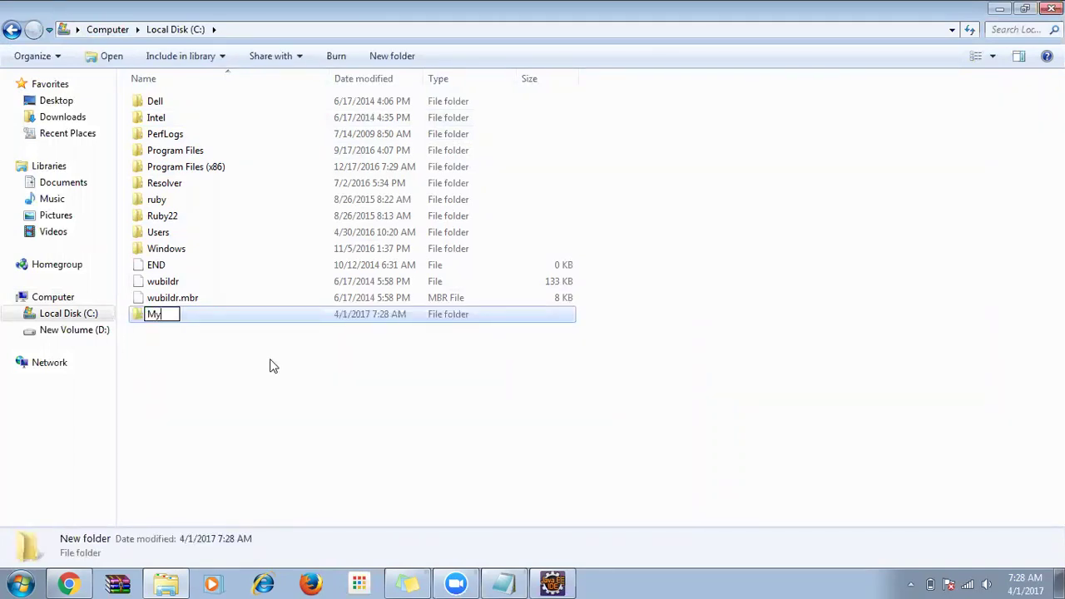
{"action": "type", "text": "Personla"}
{"action": "key", "text": "BackSpace"}
{"action": "key", "text": "BackSpace"}
{"action": "type", "text": "al"}
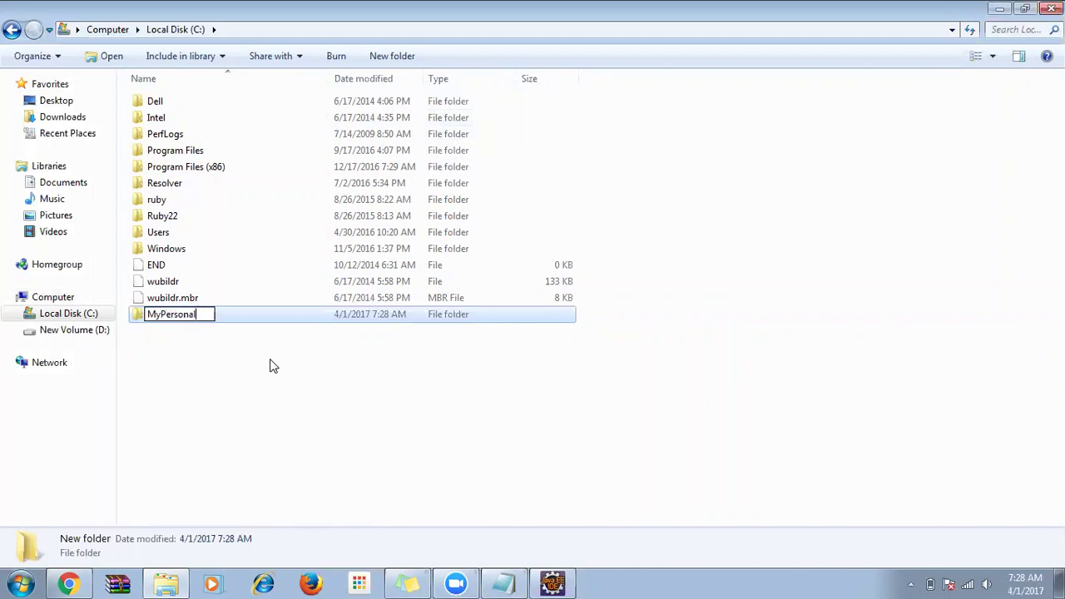
{"action": "key", "text": "Return"}
{"action": "key", "text": "Return"}
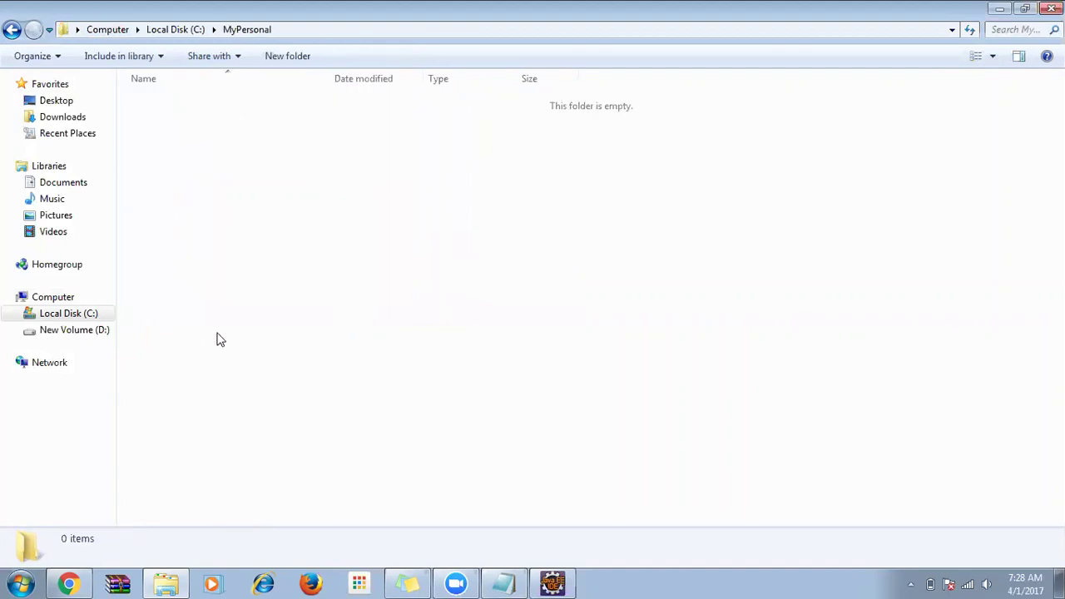
- Return to drive C:, point out all folders except MyPersonal by selecting them, and select only ruby and Ruby22
{"action": "left_click", "coordinate": [198, 32]}
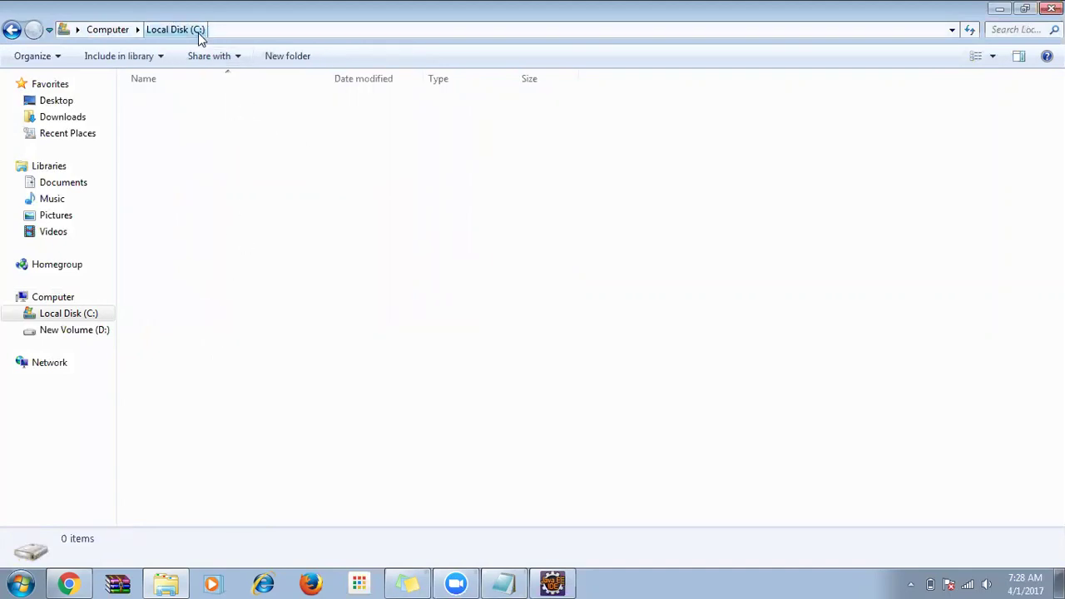
{"action": "left_click", "coordinate": [169, 100]}
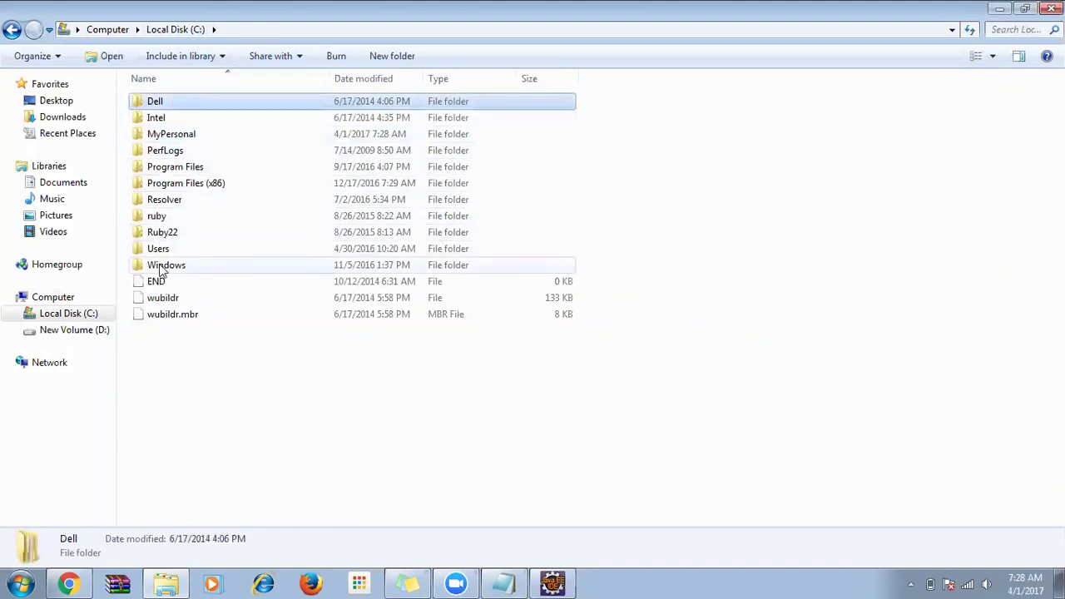
{"action": "left_click", "coordinate": [161, 265], "text": "shift"}
{"action": "left_click", "coordinate": [198, 134], "text": "ctrl"}
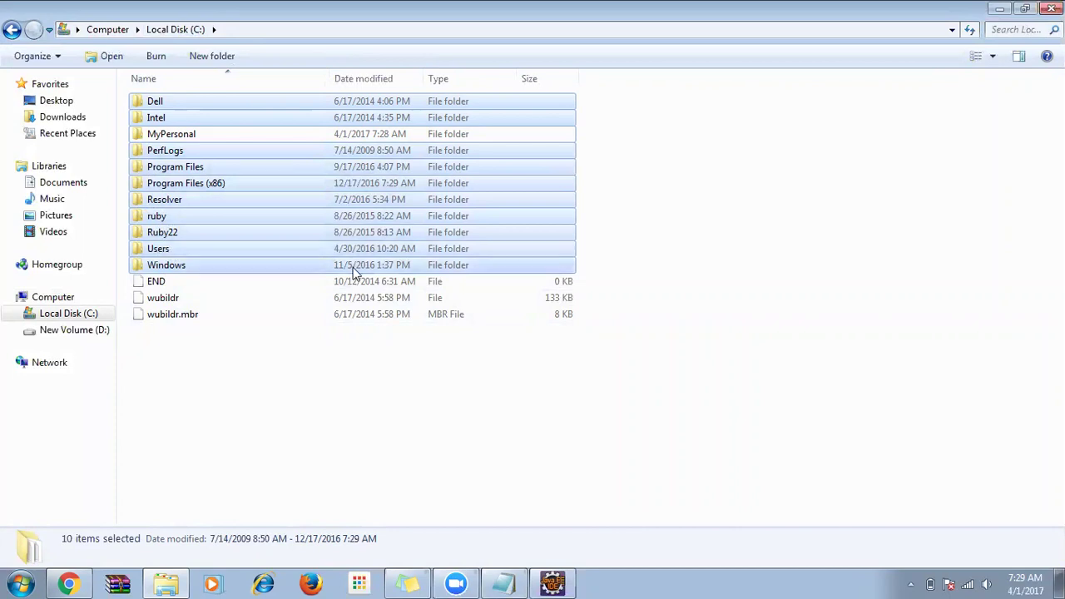
{"action": "left_click", "coordinate": [167, 232]}
{"action": "left_click", "coordinate": [164, 214], "text": "shift"}
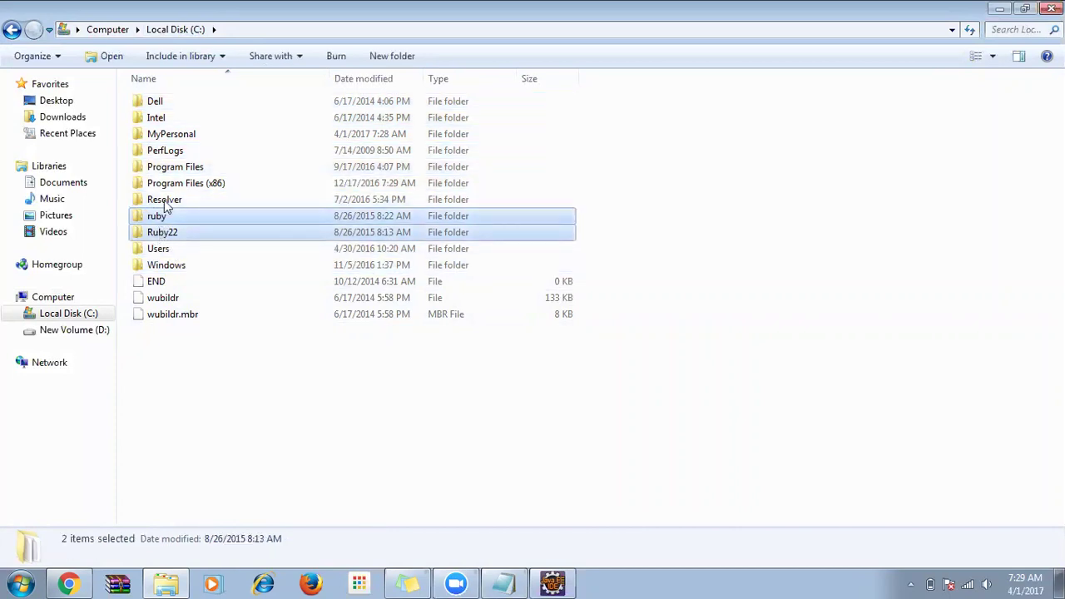
- View the contents of the MyPersonal folder, return to Local Disk (C:), and point out Intel, Resolver and MyPersonal by selecting each
{"action": "left_click", "coordinate": [175, 136]}
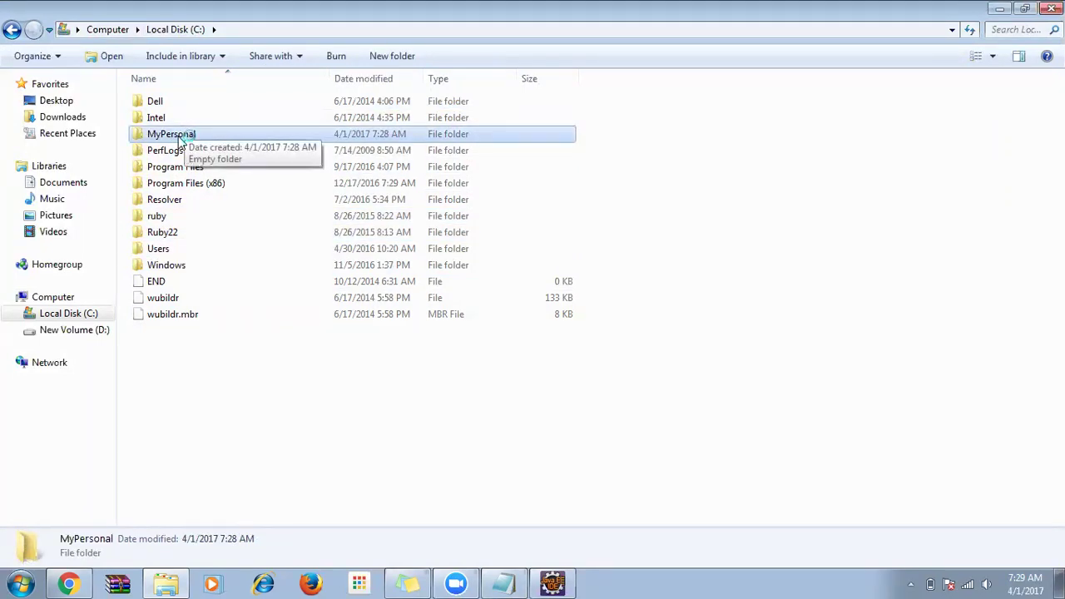
{"action": "double_click", "coordinate": [178, 143]}
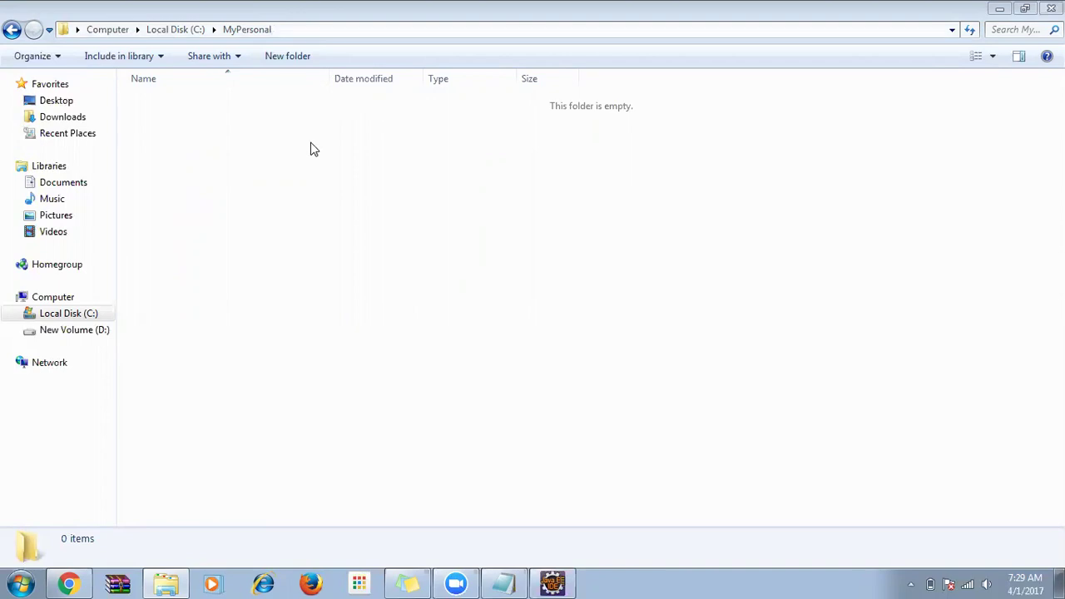
{"action": "left_click", "coordinate": [185, 32]}
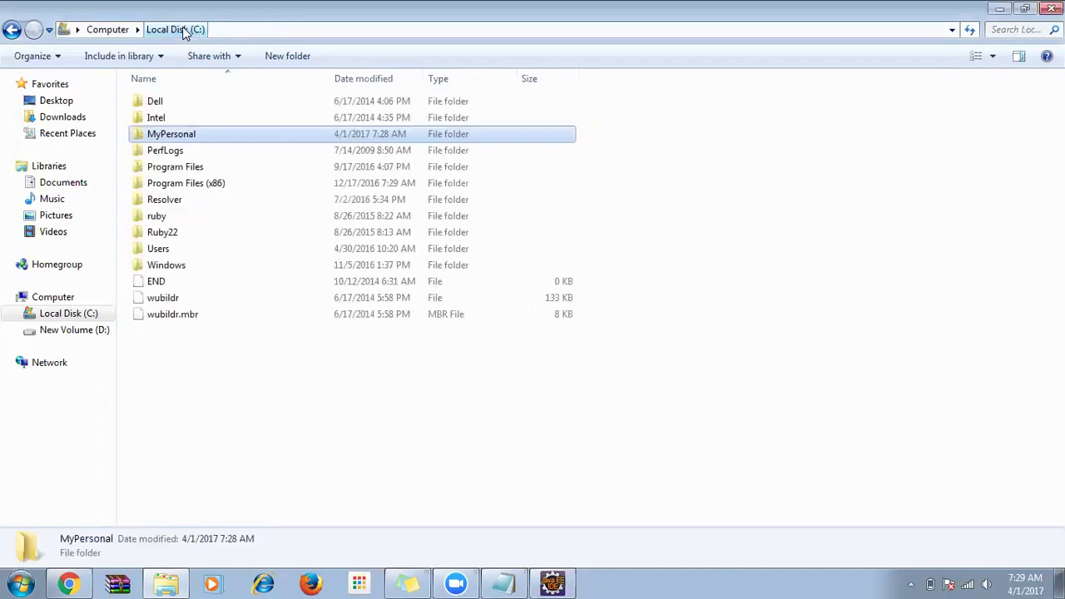
{"action": "left_click", "coordinate": [171, 122]}
{"action": "left_click", "coordinate": [162, 200]}
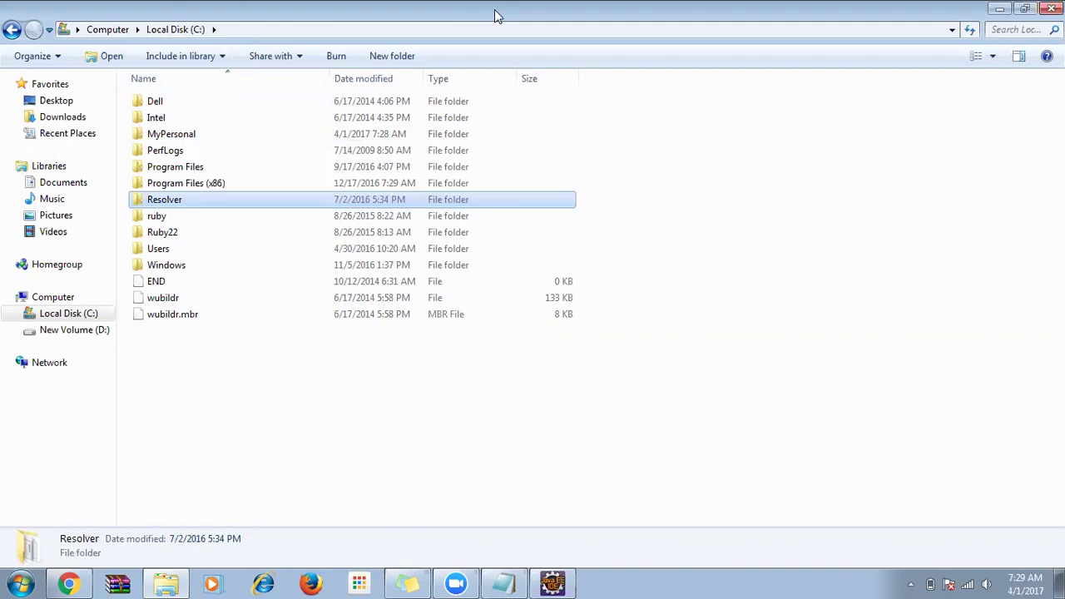
{"action": "left_click", "coordinate": [176, 141]}
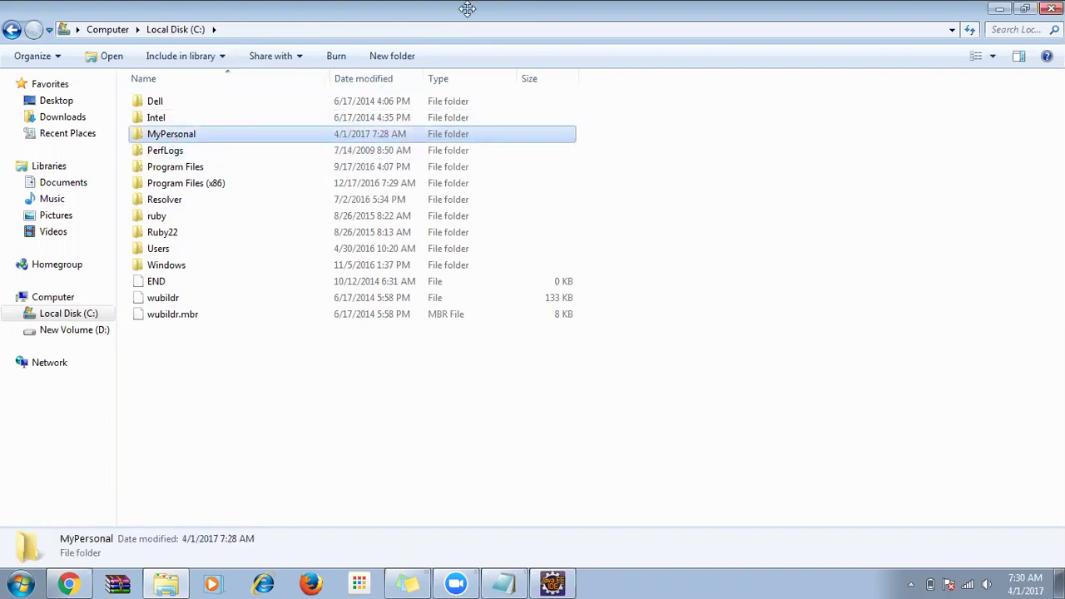
- Switch to Eclipse, consult the Notepad hierarchy notes, and look over Eclipse's new-item and project commands without choosing any
{"action": "mouse_move", "coordinate": [570, 582]}
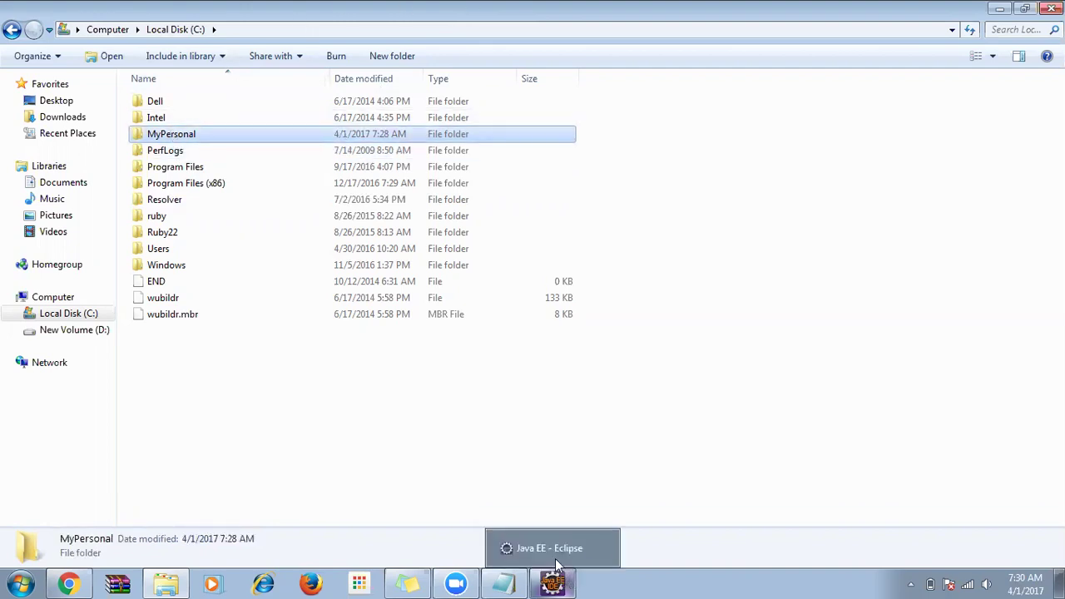
{"action": "left_click", "coordinate": [555, 558]}
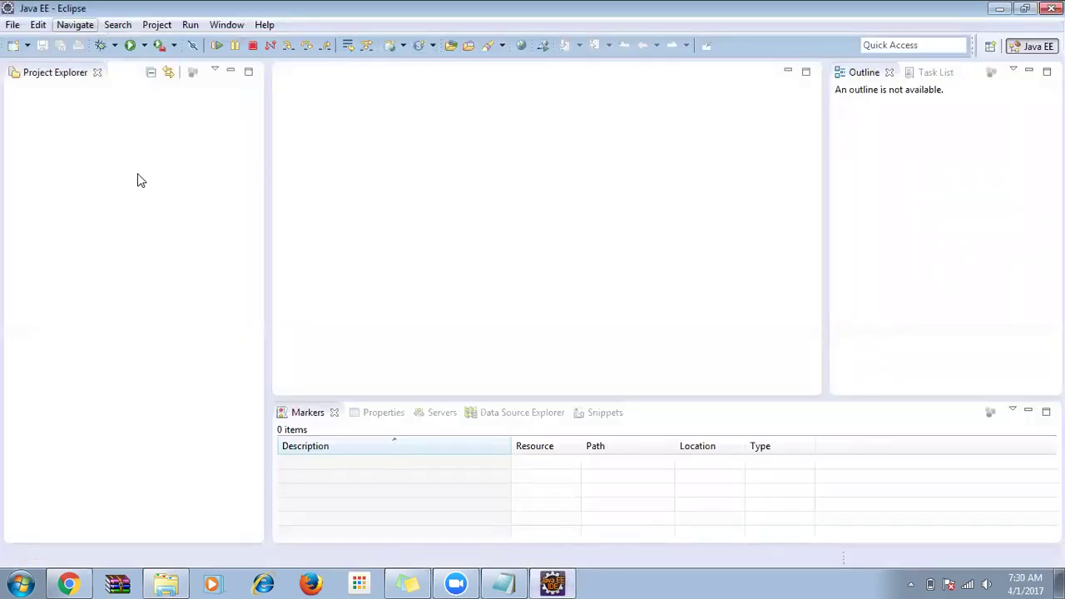
{"action": "left_click", "coordinate": [503, 582]}
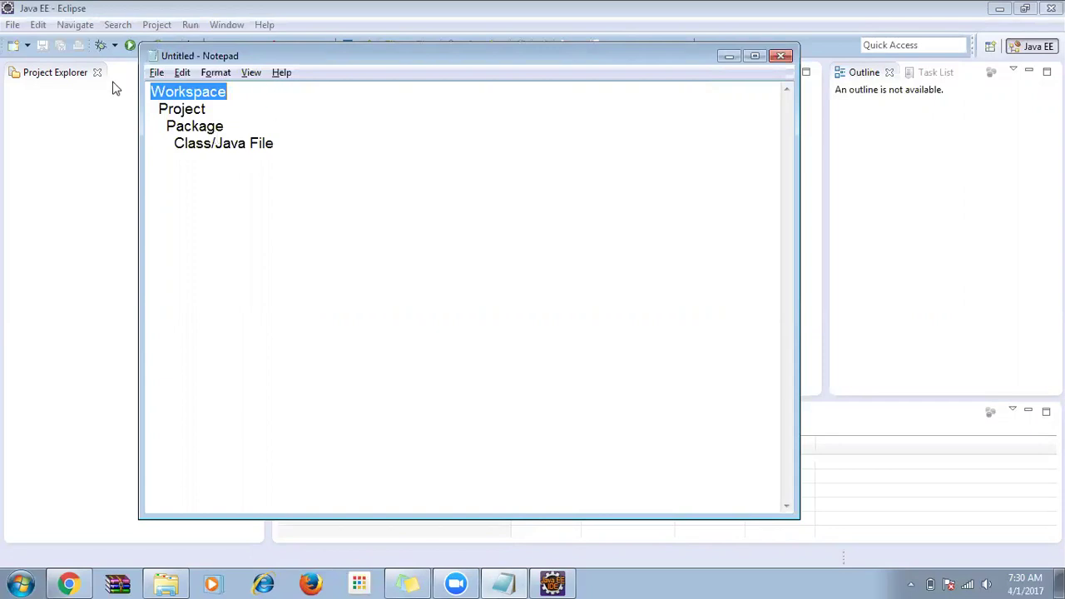
{"action": "left_click", "coordinate": [14, 25]}
{"action": "mouse_move", "coordinate": [35, 42]}
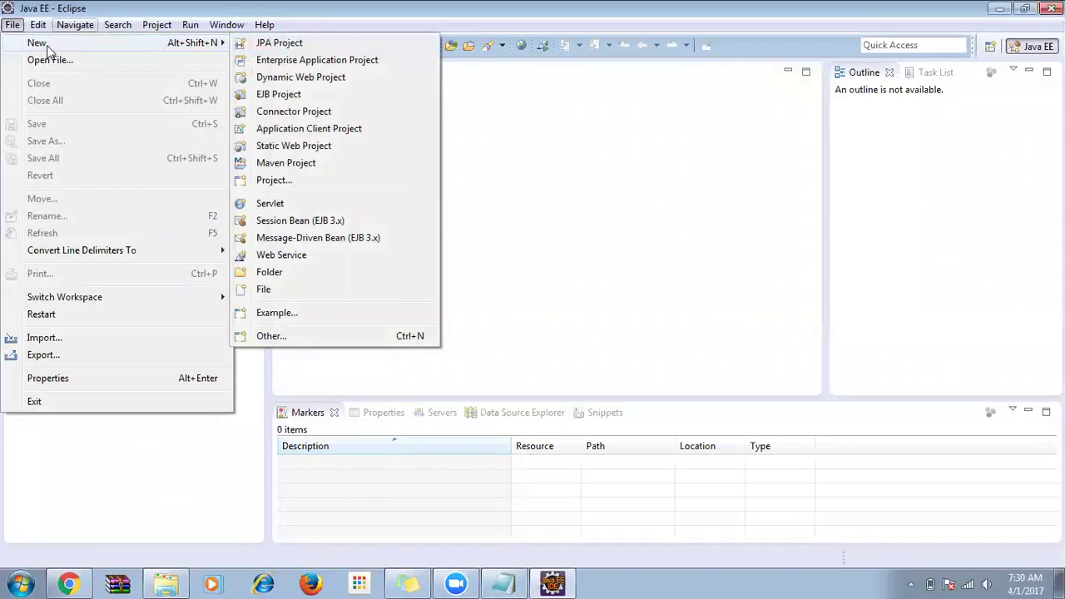
{"action": "mouse_move", "coordinate": [154, 25]}
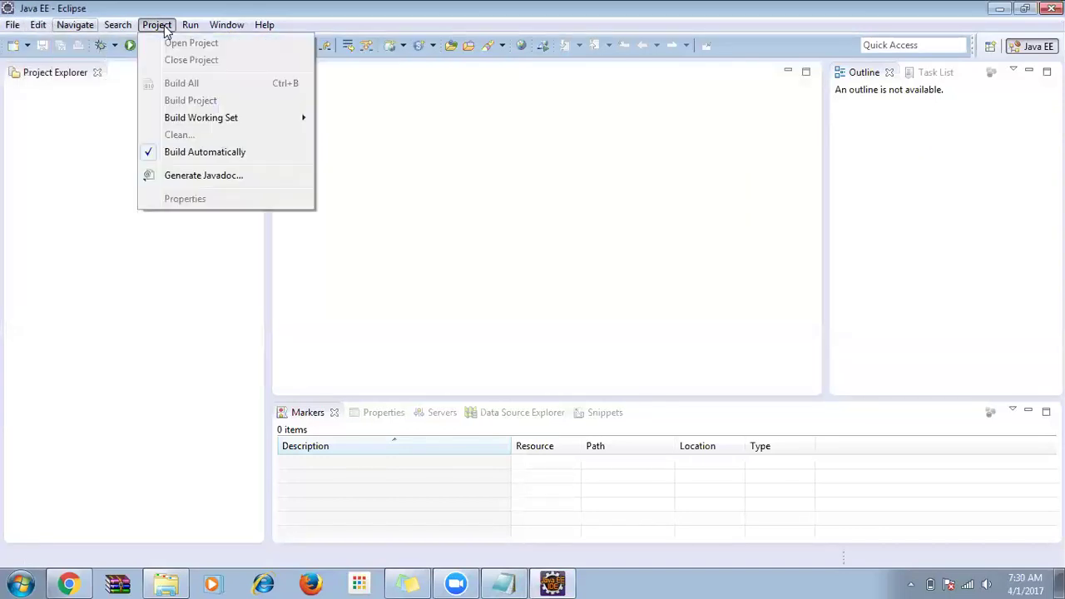
{"action": "left_click", "coordinate": [606, 6]}
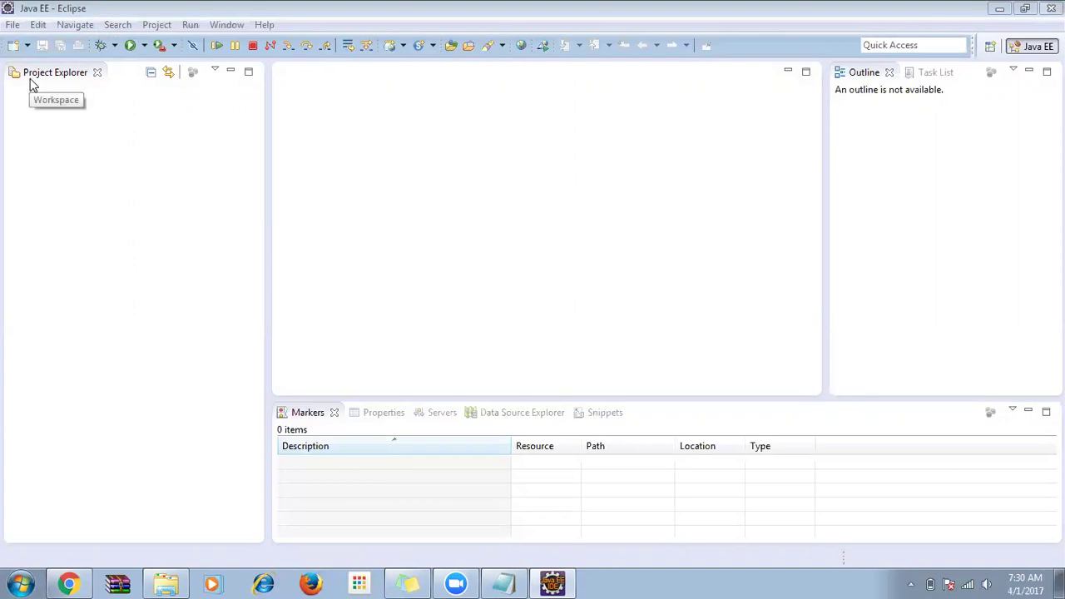
- Start a new project with the Java Project wizard from the Java category and continue to its settings
{"action": "left_click", "coordinate": [14, 27]}
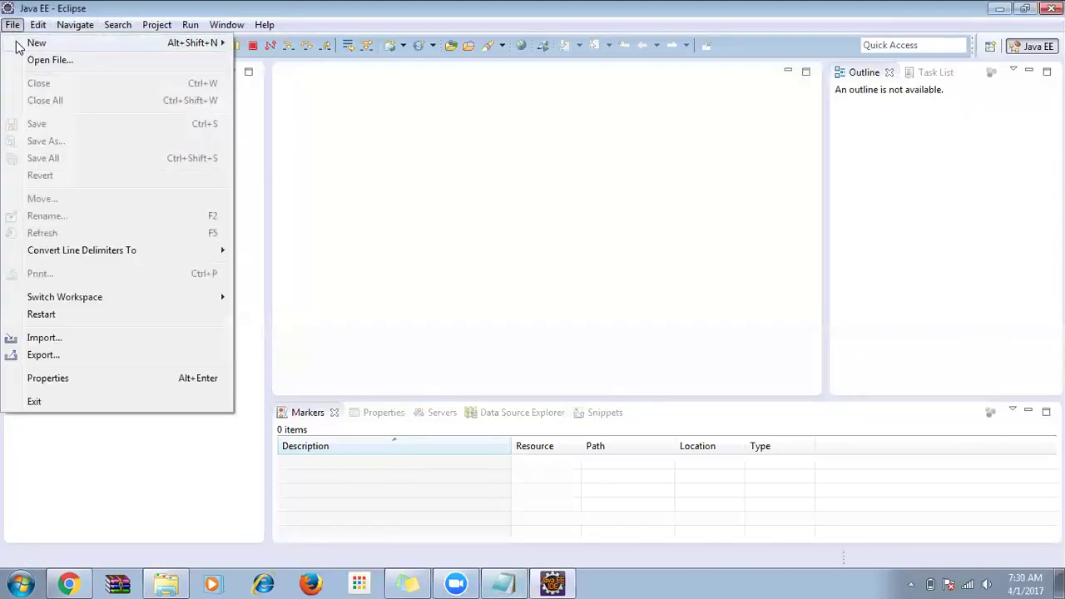
{"action": "mouse_move", "coordinate": [16, 46]}
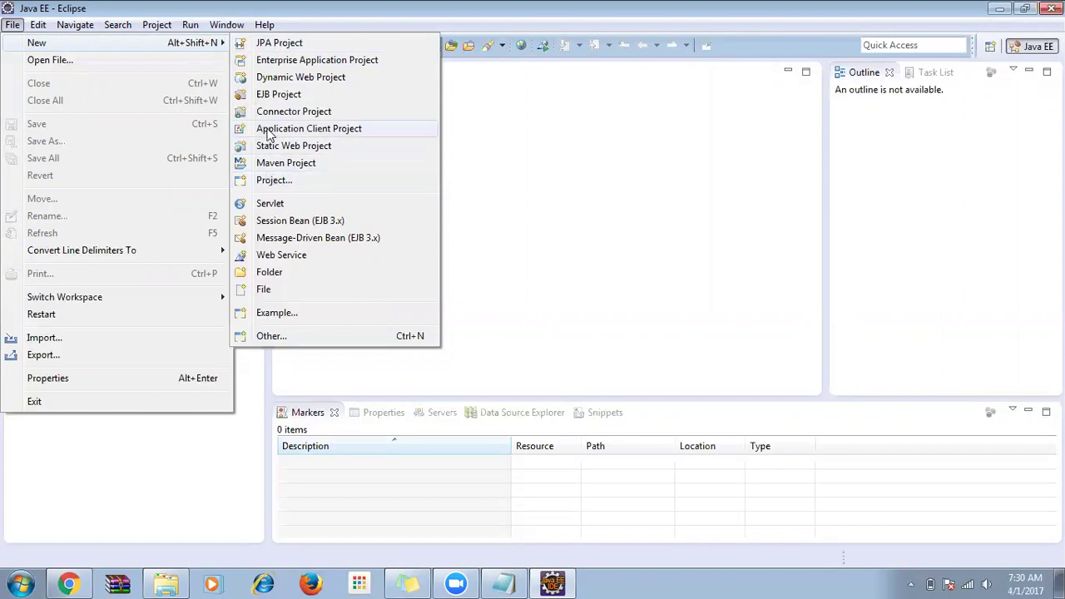
{"action": "left_click", "coordinate": [304, 188]}
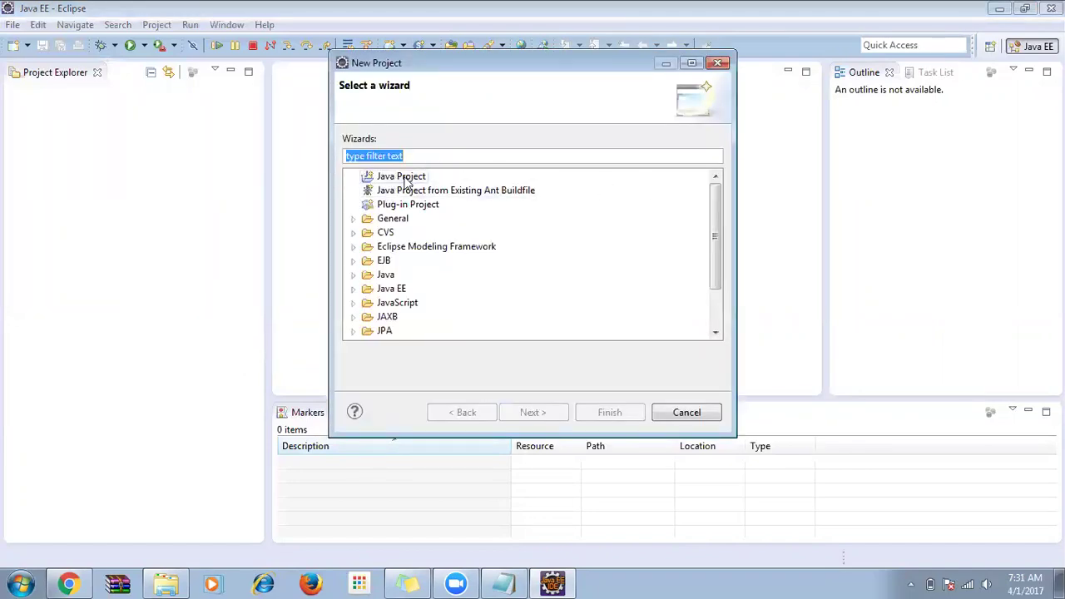
{"action": "left_click", "coordinate": [424, 180]}
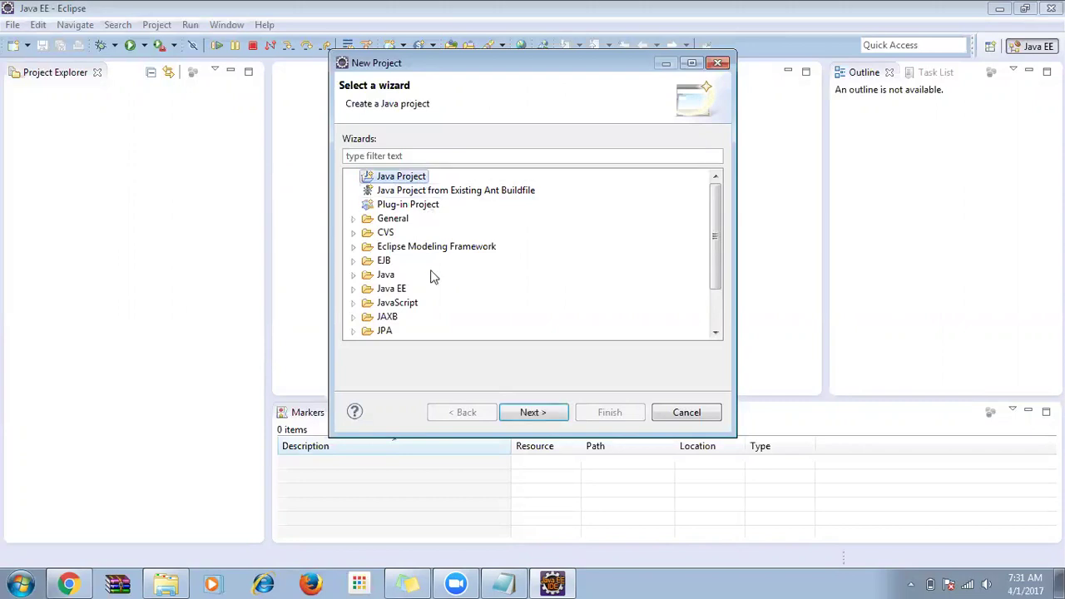
{"action": "left_click", "coordinate": [354, 275]}
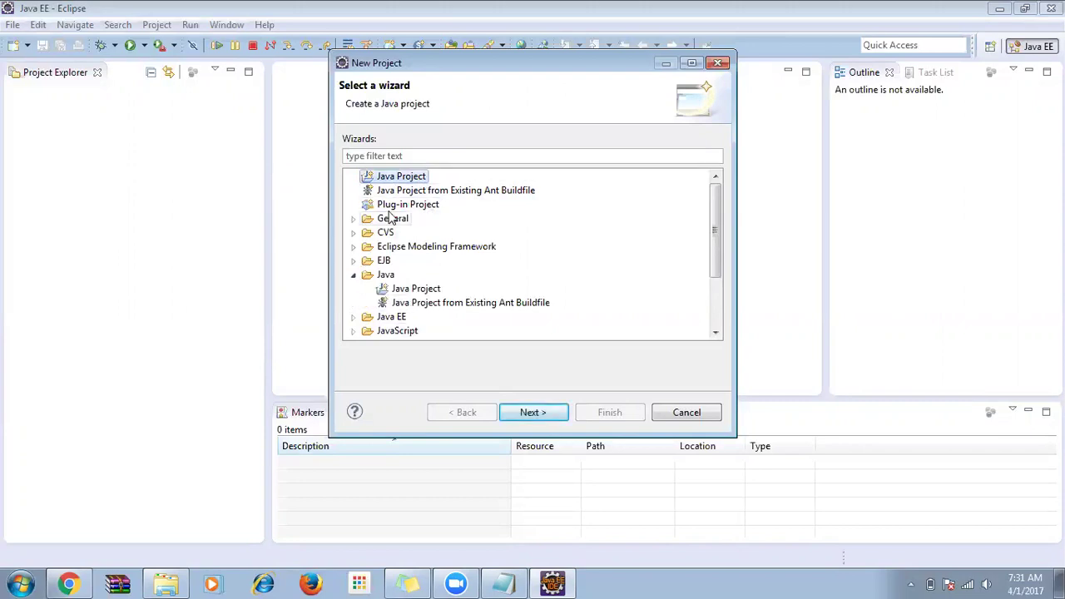
{"action": "left_click", "coordinate": [403, 288]}
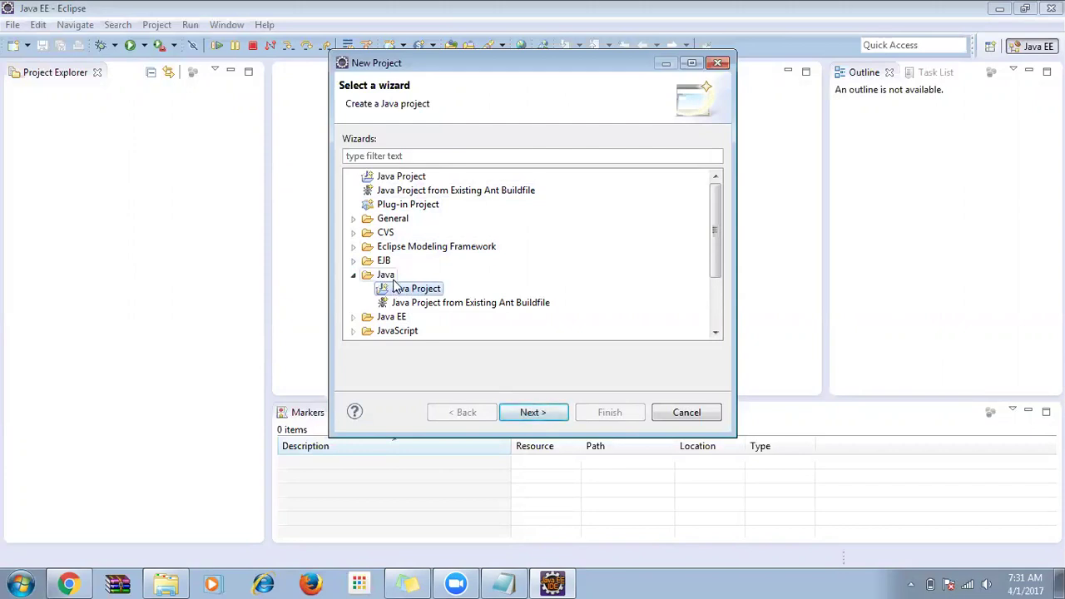
{"action": "left_click", "coordinate": [541, 418]}
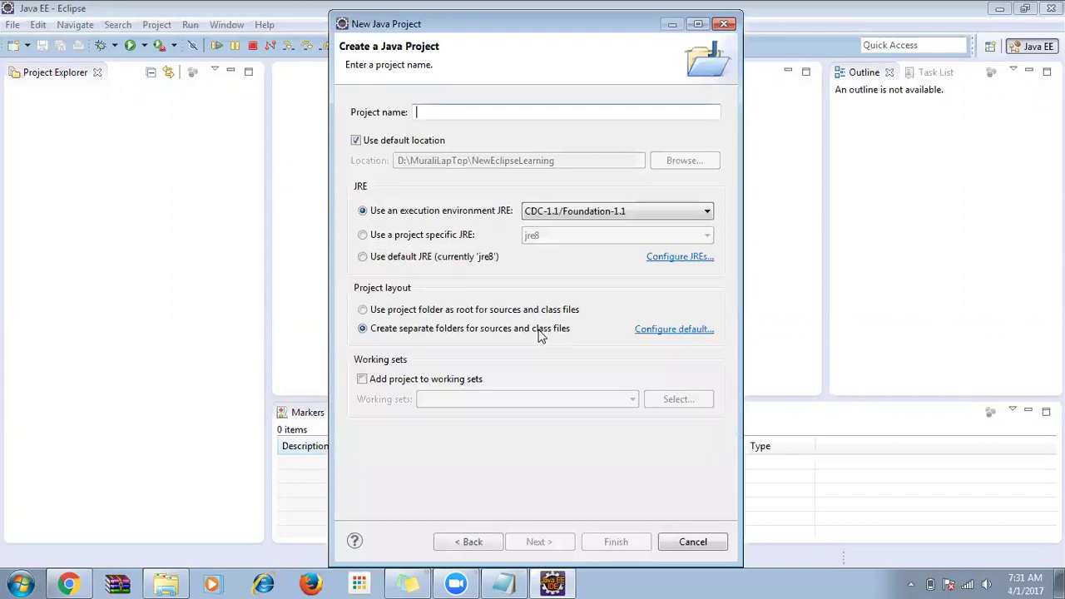
- Create the Java project MyFirstJava with the JavaSE-1.7 execution environment and accept opening the associated Java perspective
{"action": "left_click", "coordinate": [450, 112]}
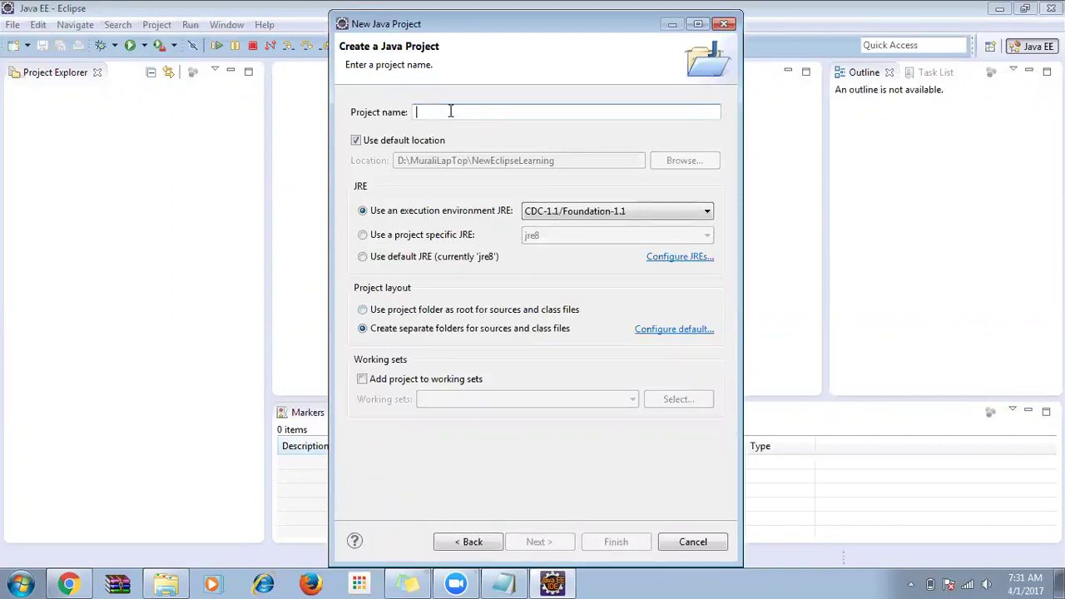
{"action": "type", "text": "MyFirstJava"}
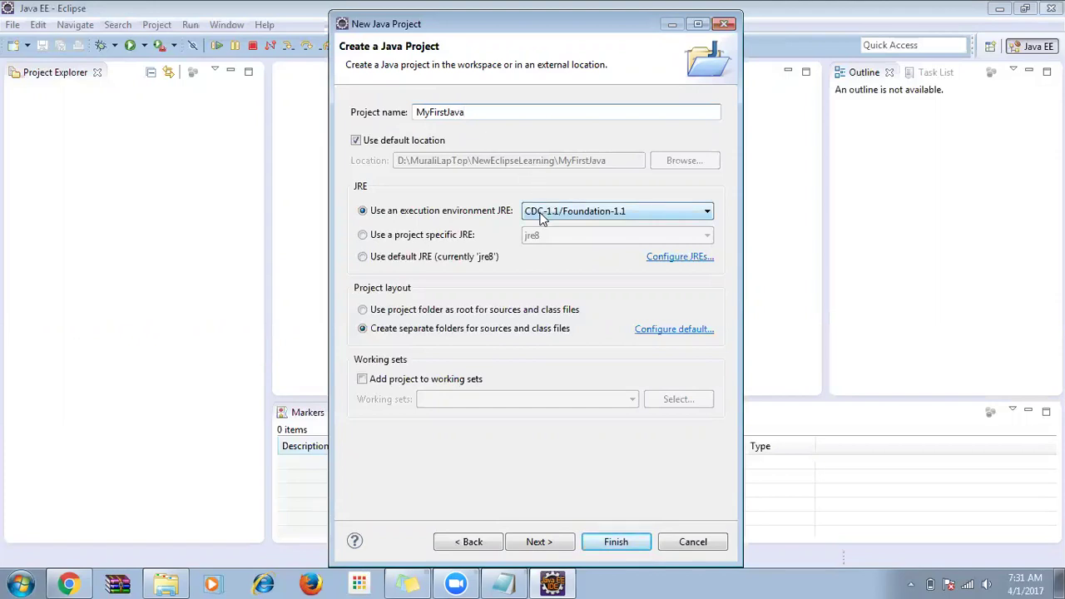
{"action": "left_click", "coordinate": [640, 216]}
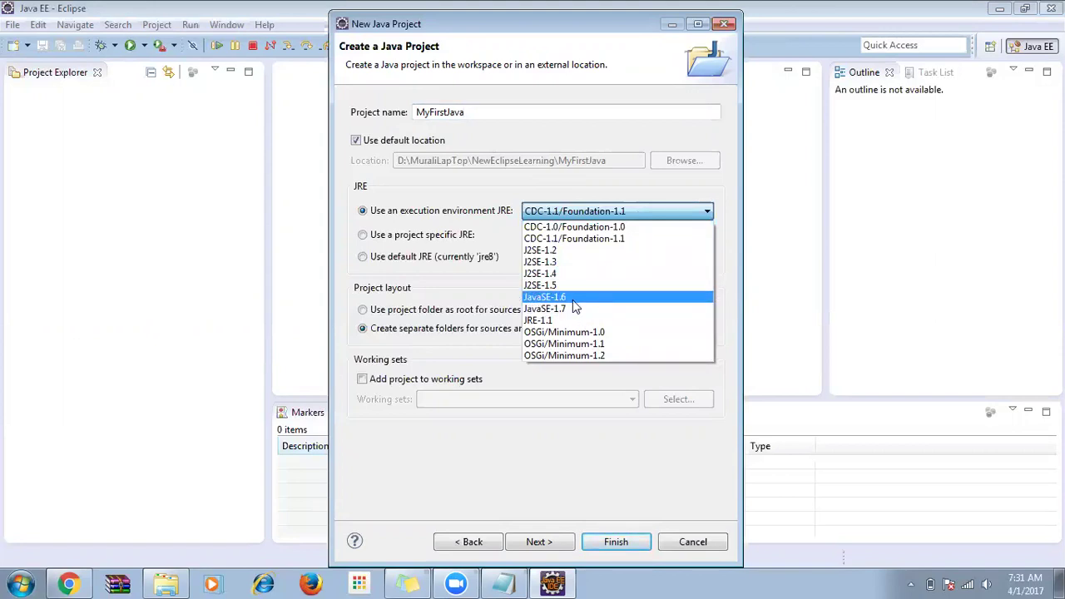
{"action": "left_click", "coordinate": [572, 297]}
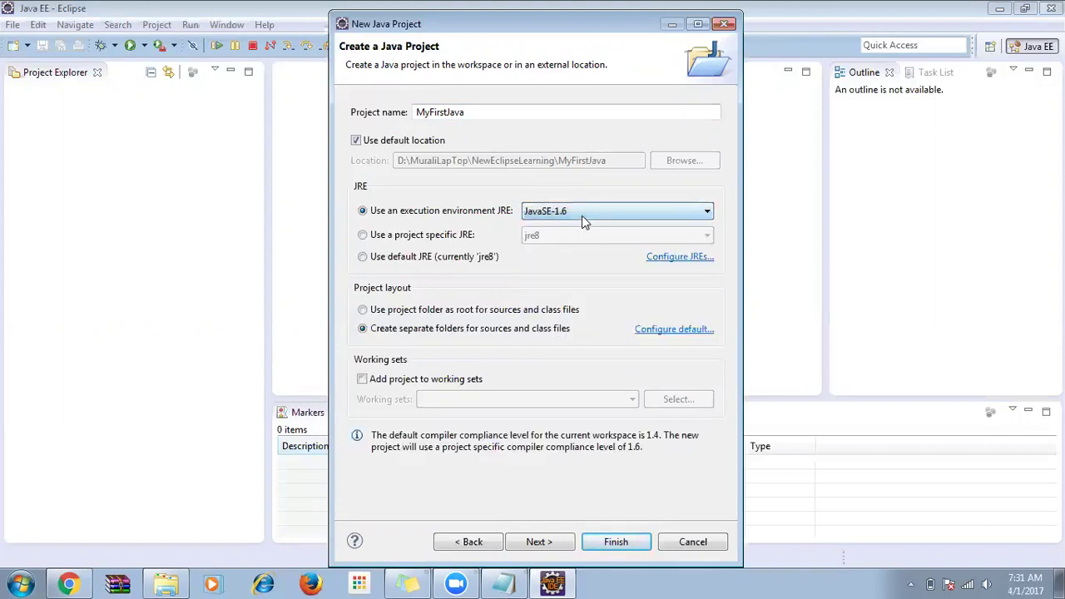
{"action": "left_click", "coordinate": [582, 213]}
{"action": "left_click", "coordinate": [566, 310]}
{"action": "left_click", "coordinate": [624, 543]}
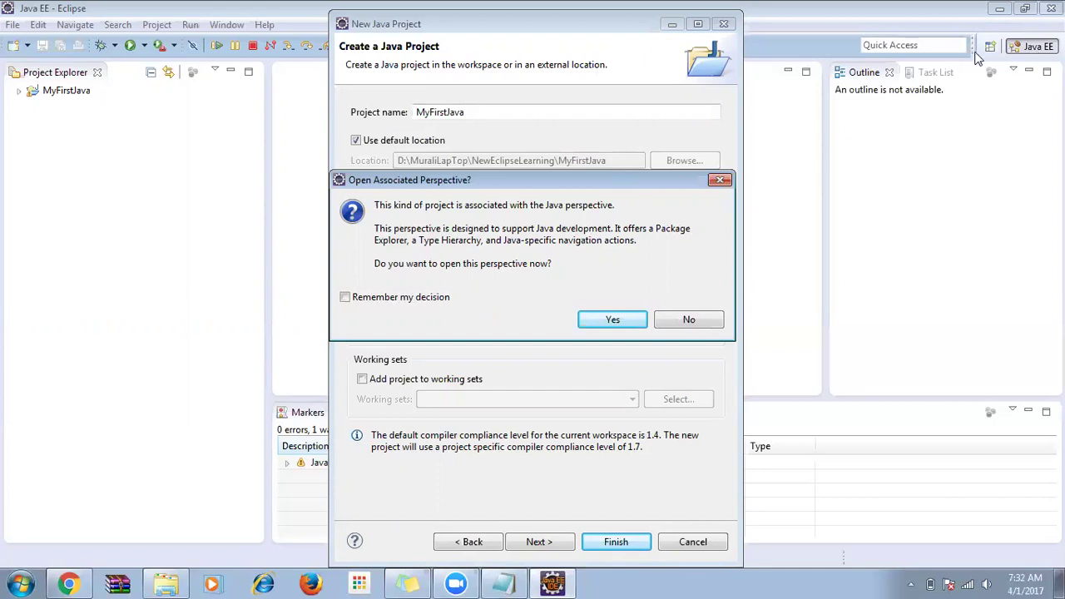
{"action": "left_click", "coordinate": [606, 324]}
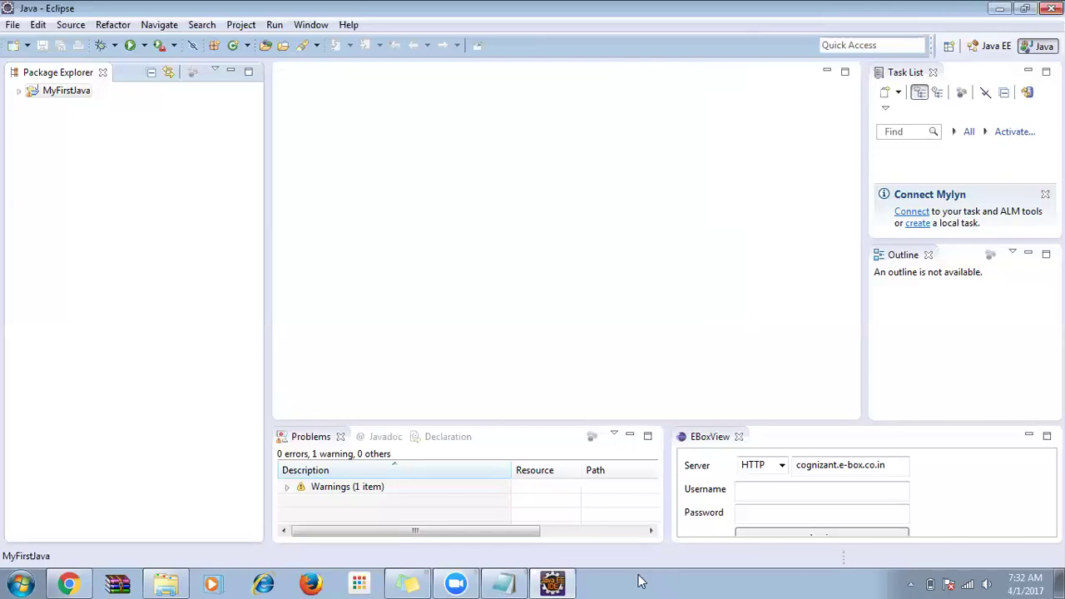
- Highlight the word Package in the Notepad hierarchy notes and return to Eclipse
{"action": "left_click", "coordinate": [504, 583]}
{"action": "left_click", "coordinate": [228, 125]}
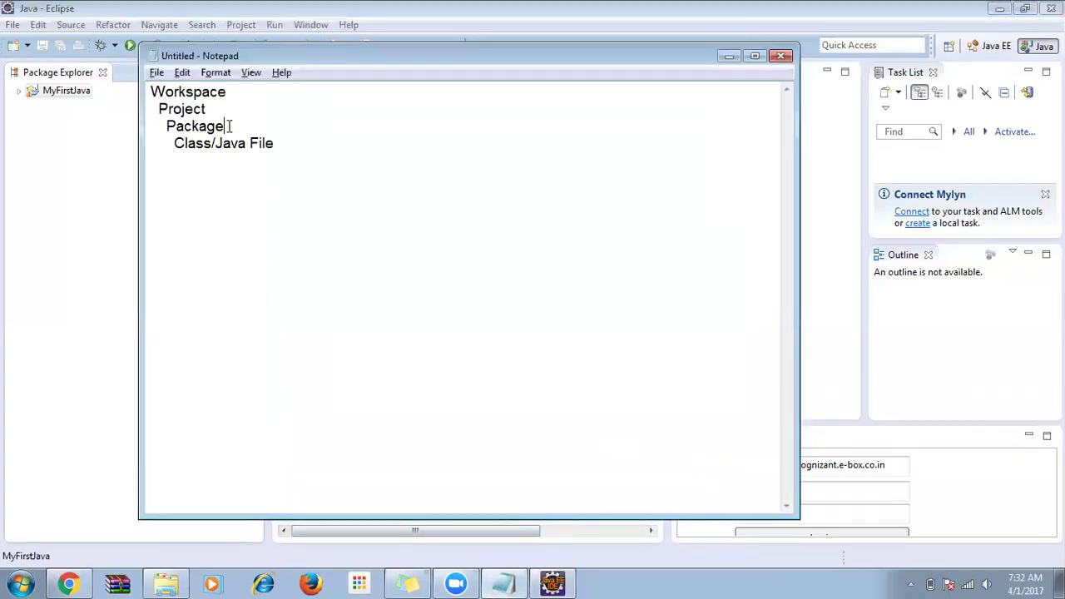
{"action": "left_click_drag", "start_coordinate": [167, 125], "coordinate": [225, 125]}
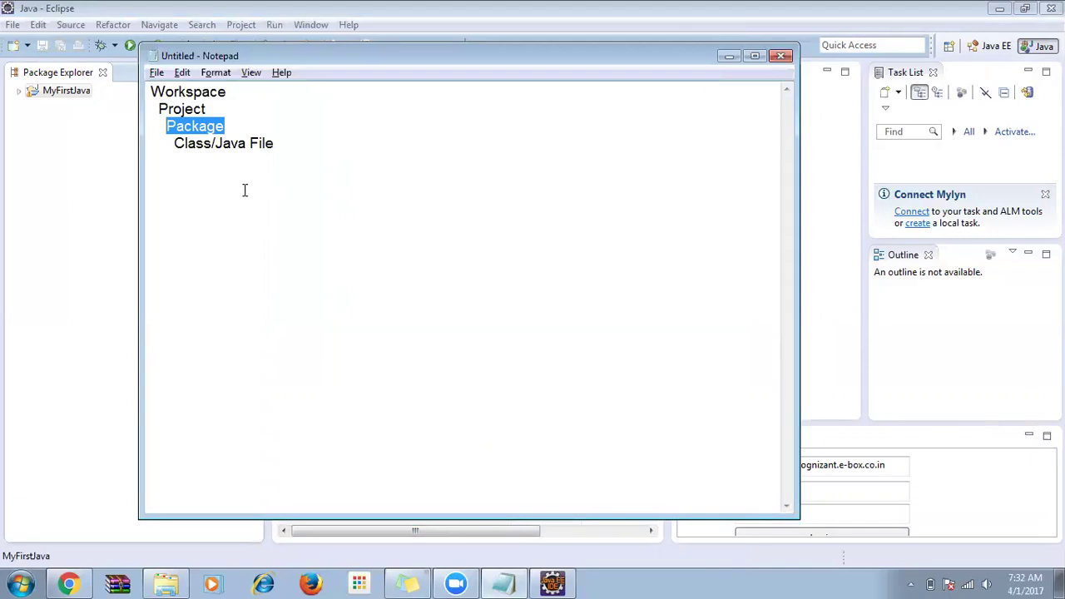
{"action": "left_click", "coordinate": [71, 178]}
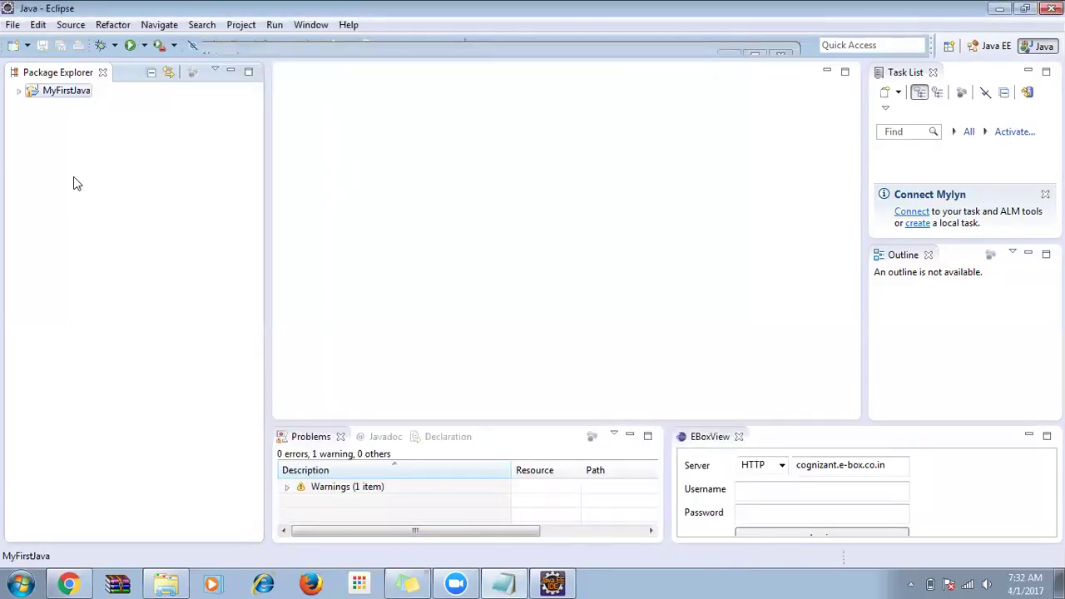
- Expand the MyFirstJava project and select both its src folder and JRE System Library
{"action": "left_click", "coordinate": [19, 92]}
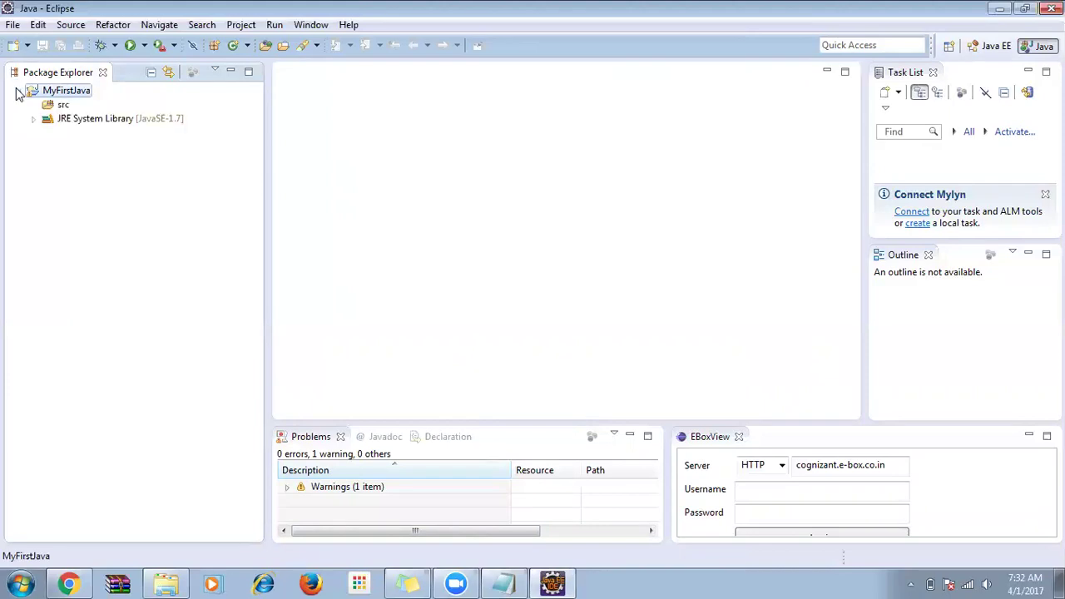
{"action": "left_click", "coordinate": [62, 109]}
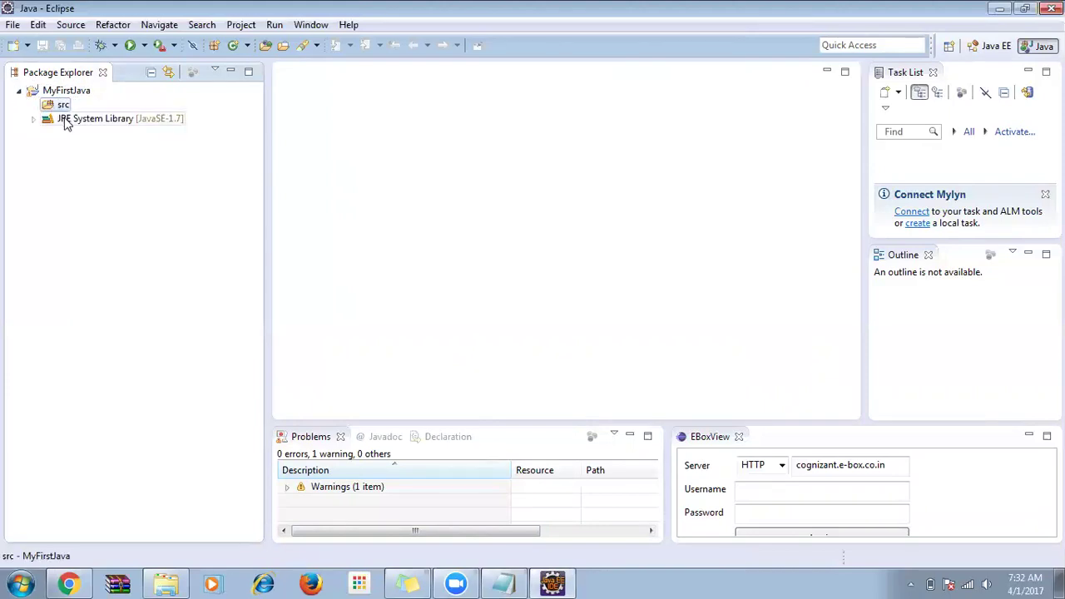
{"action": "left_click", "coordinate": [67, 120], "text": "ctrl"}
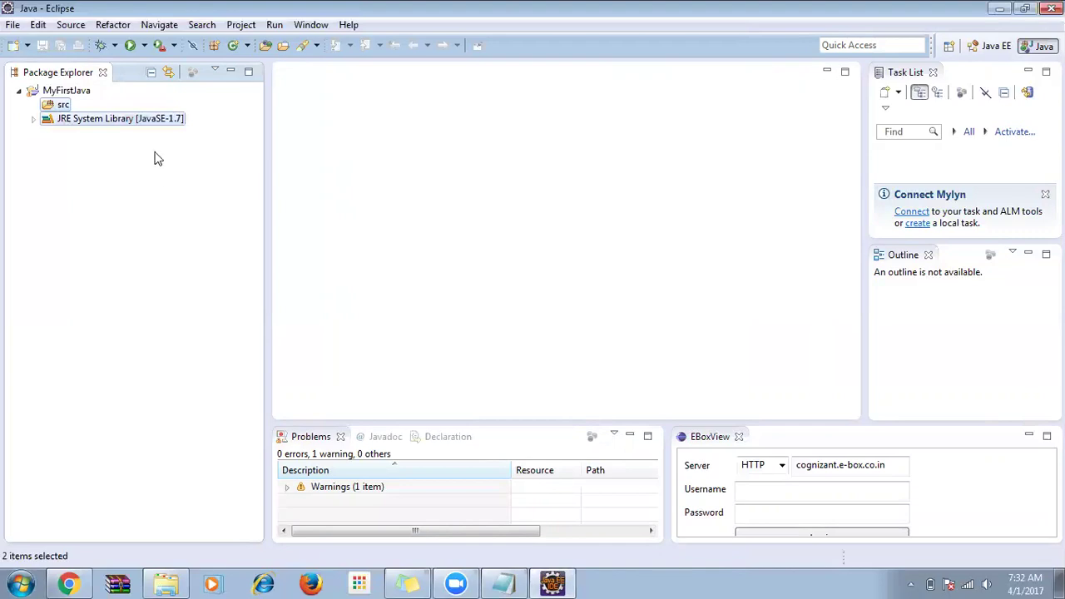
- Copy the folder location from the MyFirstJava project's properties, close them without changes, and switch to Windows Explorer
{"action": "left_click", "coordinate": [74, 94]}
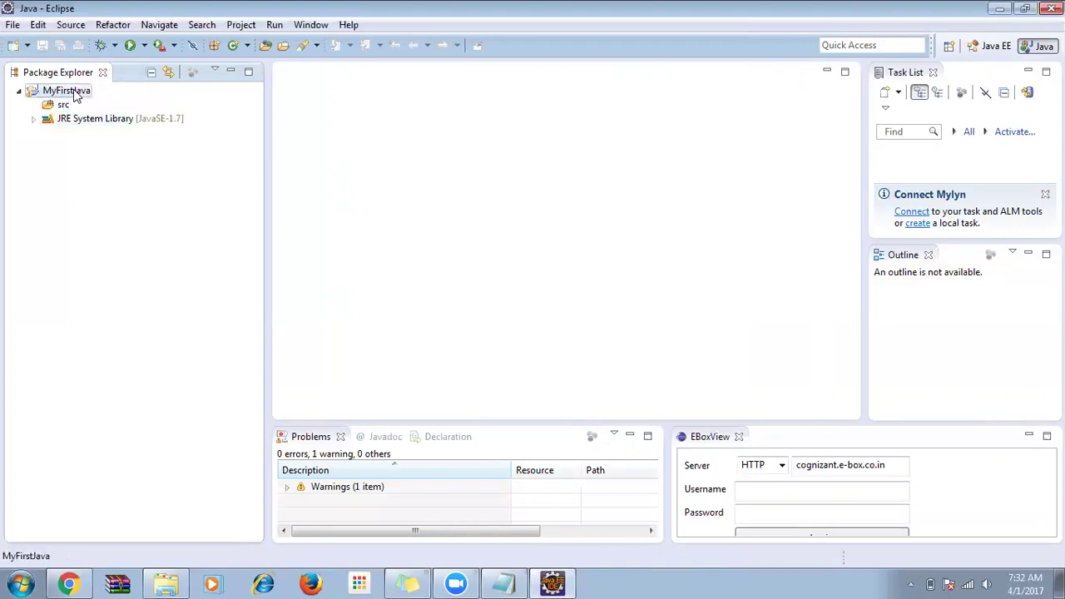
{"action": "right_click", "coordinate": [74, 94]}
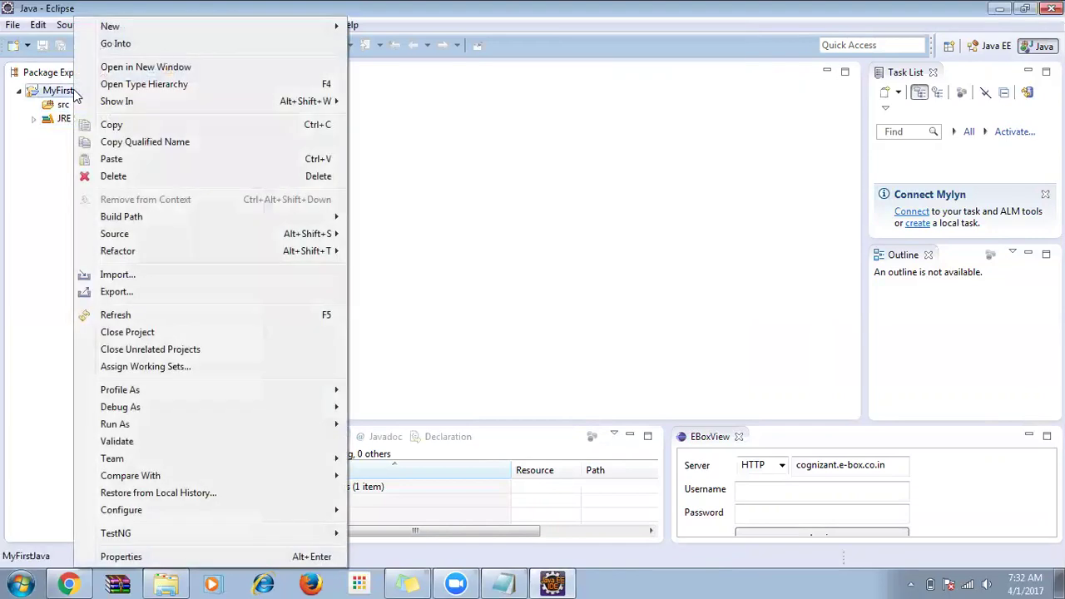
{"action": "left_click", "coordinate": [123, 556]}
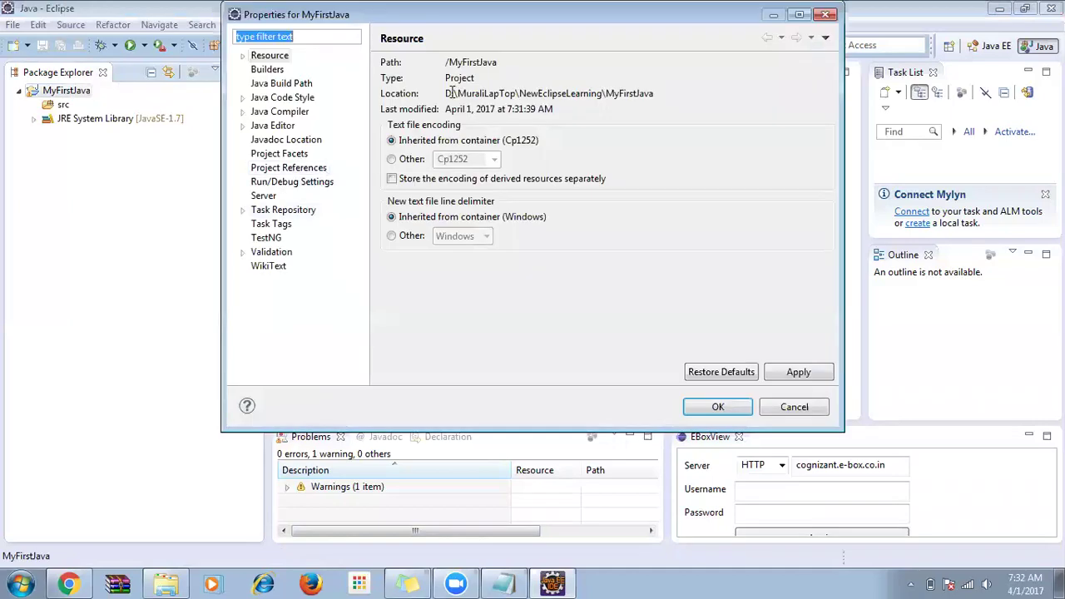
{"action": "left_click_drag", "start_coordinate": [448, 93], "coordinate": [654, 93]}
{"action": "key", "text": "ctrl+c"}
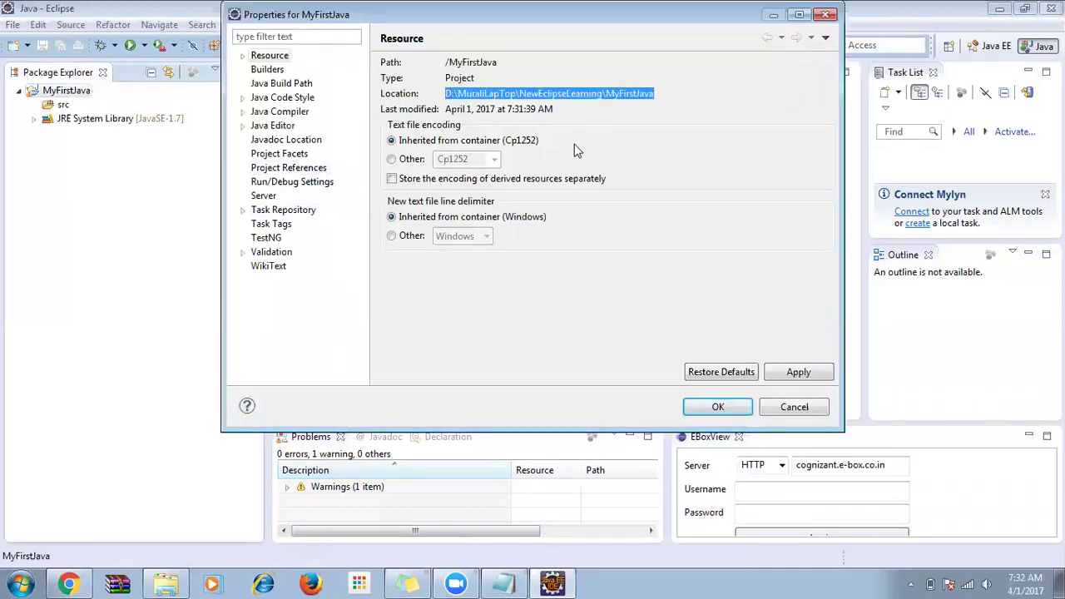
{"action": "left_click", "coordinate": [782, 406]}
{"action": "left_click", "coordinate": [165, 585]}
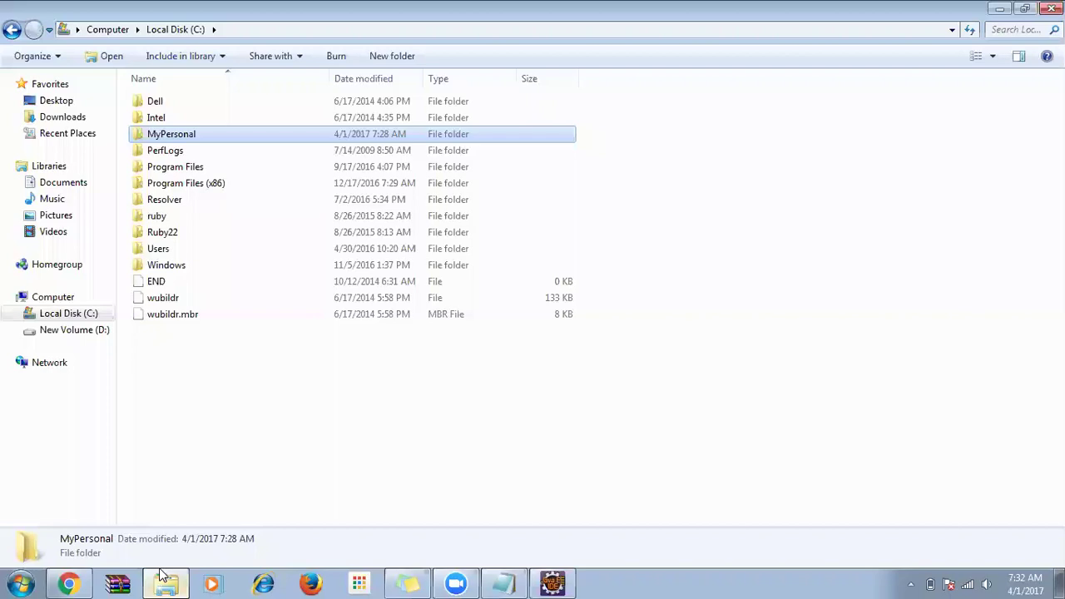
- Go to the copied MyFirstJava project location in Windows Explorer and select both its src and bin folders
{"action": "left_click", "coordinate": [258, 29]}
{"action": "key", "text": "ctrl+v"}
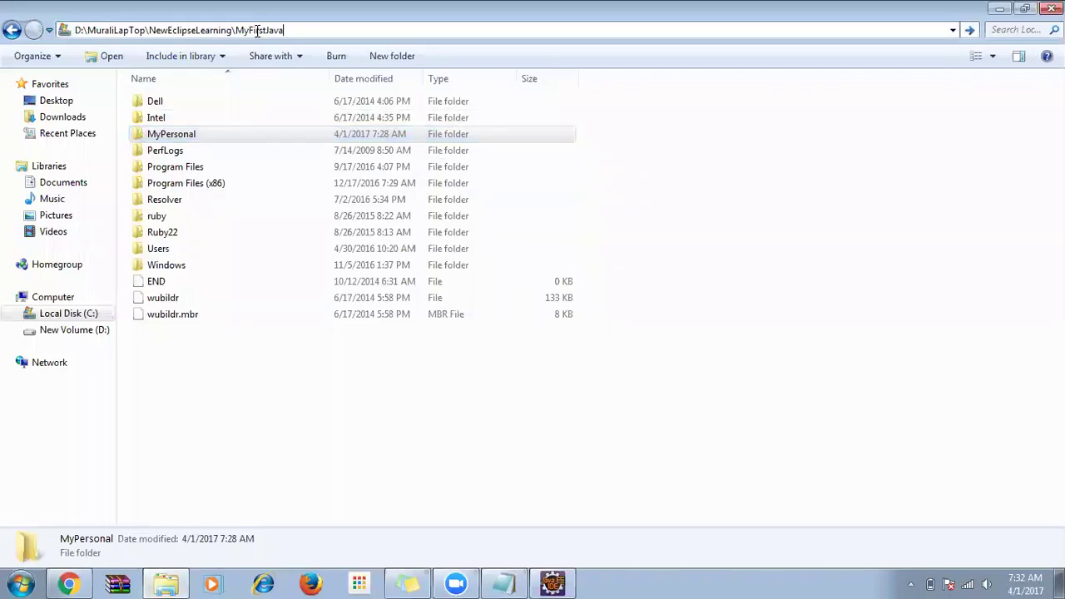
{"action": "key", "text": "Return"}
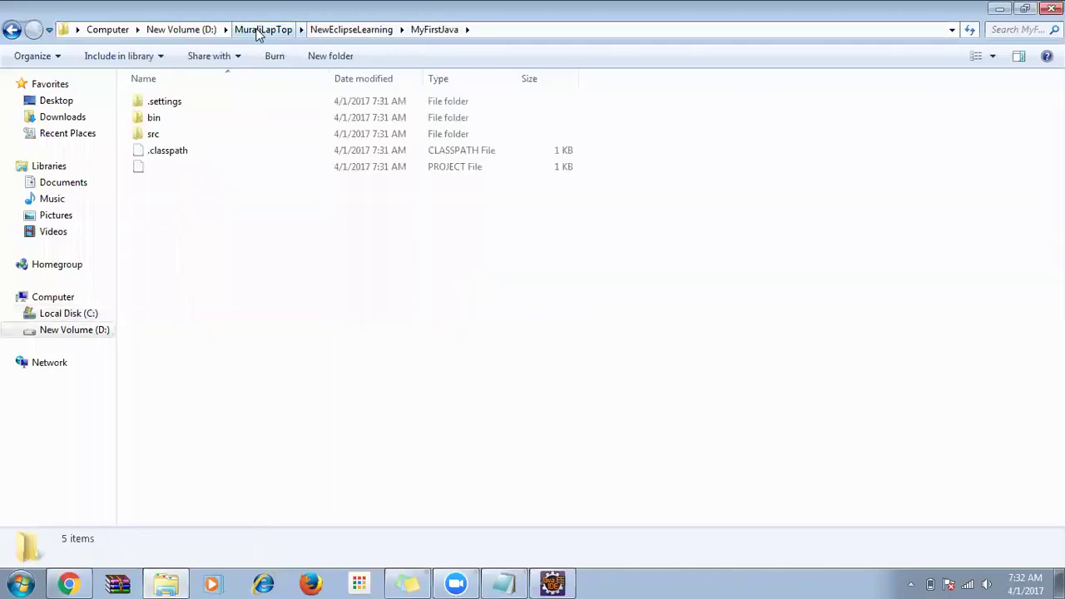
{"action": "left_click", "coordinate": [150, 134]}
{"action": "left_click", "coordinate": [154, 120], "text": "ctrl"}
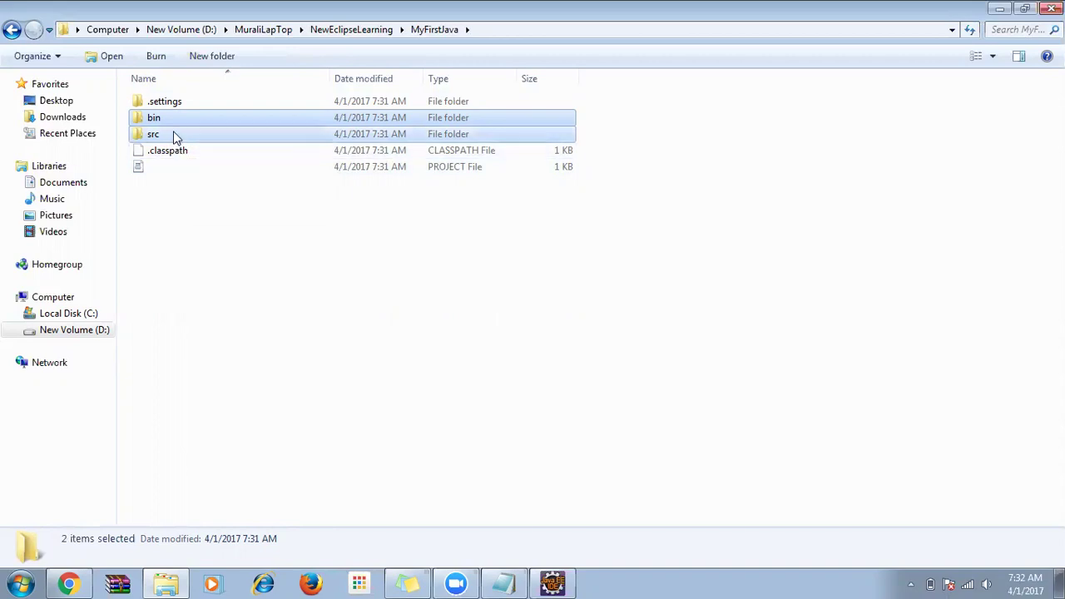
- View the contents of the project's src folder, return to MyFirstJava, and open its bin folder
{"action": "left_click", "coordinate": [175, 136]}
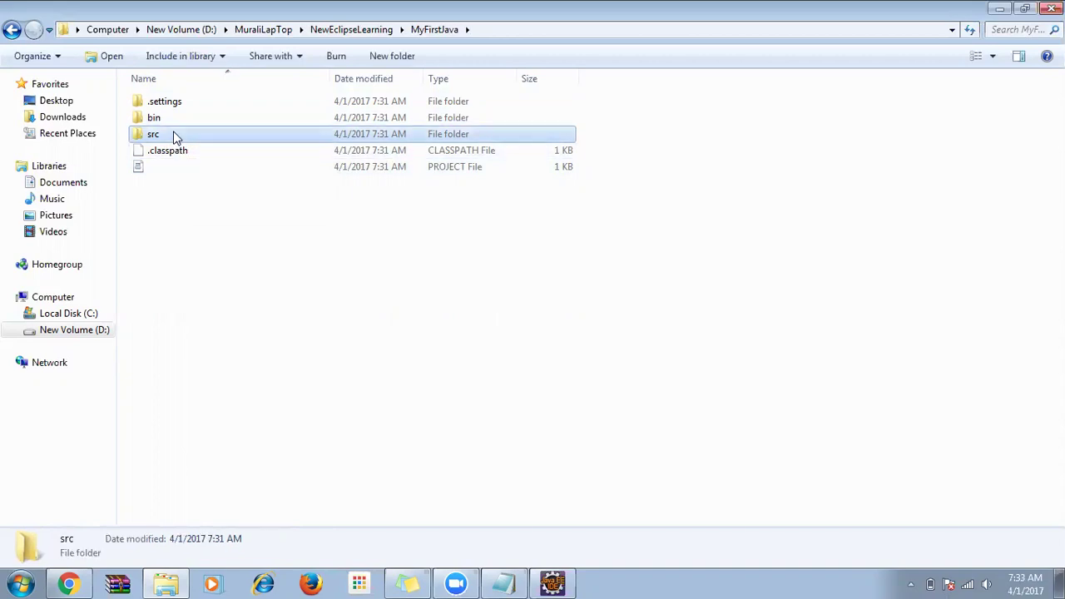
{"action": "double_click", "coordinate": [173, 134]}
{"action": "left_click", "coordinate": [439, 31]}
{"action": "double_click", "coordinate": [162, 123]}
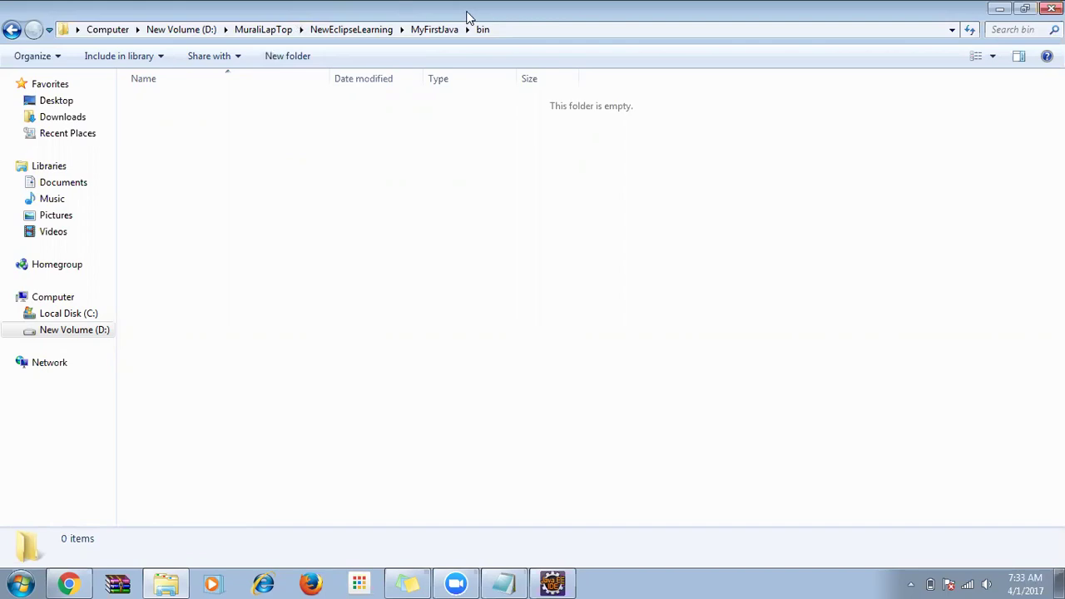
{"action": "left_click", "coordinate": [434, 12]}
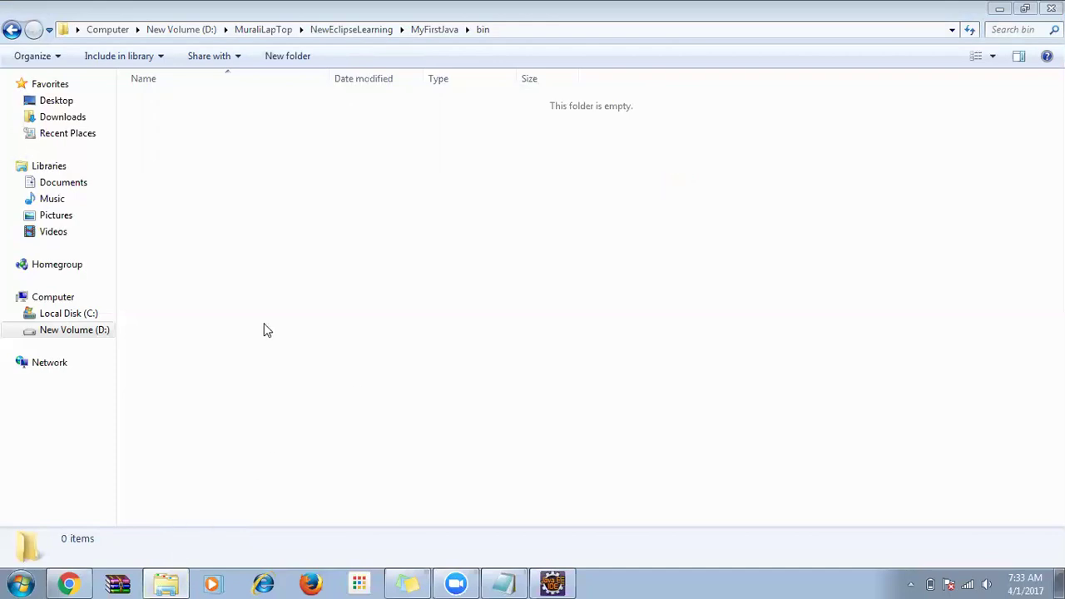
- Open a second Explorer window and browse on New Volume (D:) through the laptop folder to GDrive\Selenium\SessionTopics\NotesForStudents
{"action": "key", "text": "super+e"}
{"action": "double_click", "coordinate": [434, 171]}
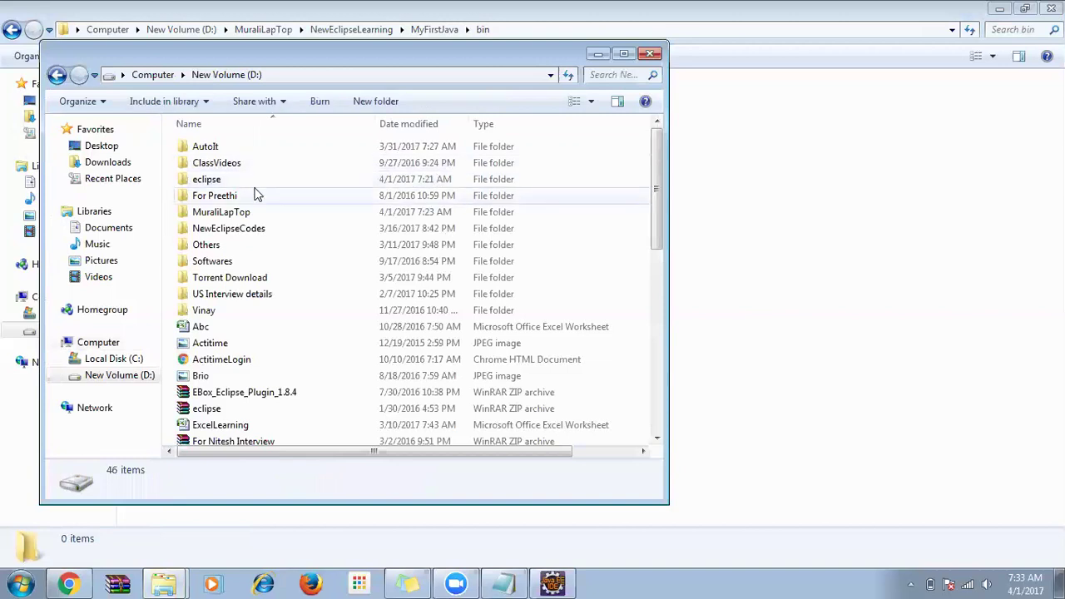
{"action": "double_click", "coordinate": [236, 214]}
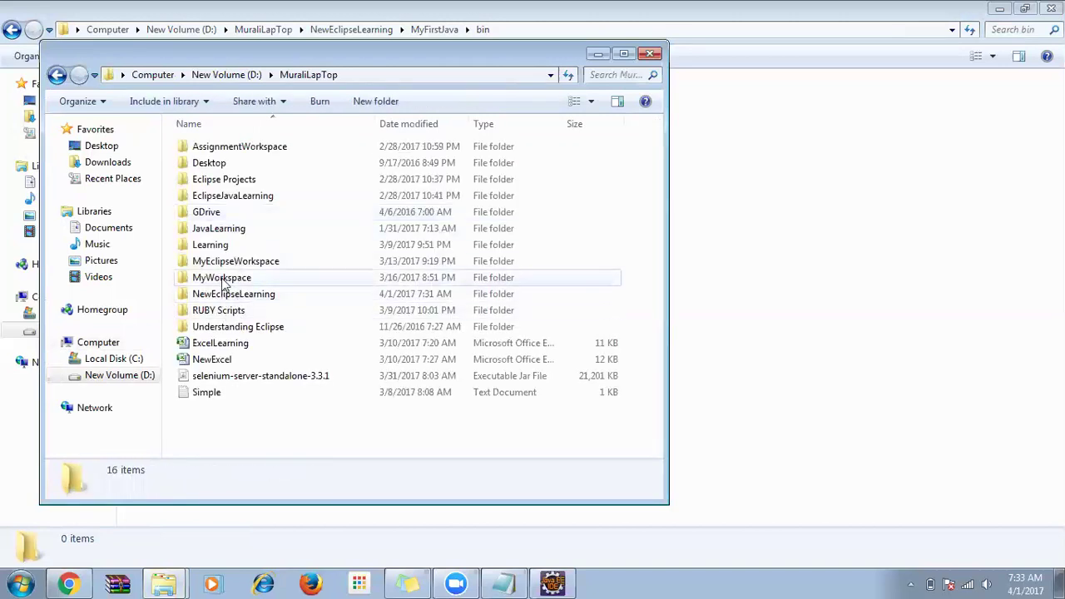
{"action": "double_click", "coordinate": [218, 214]}
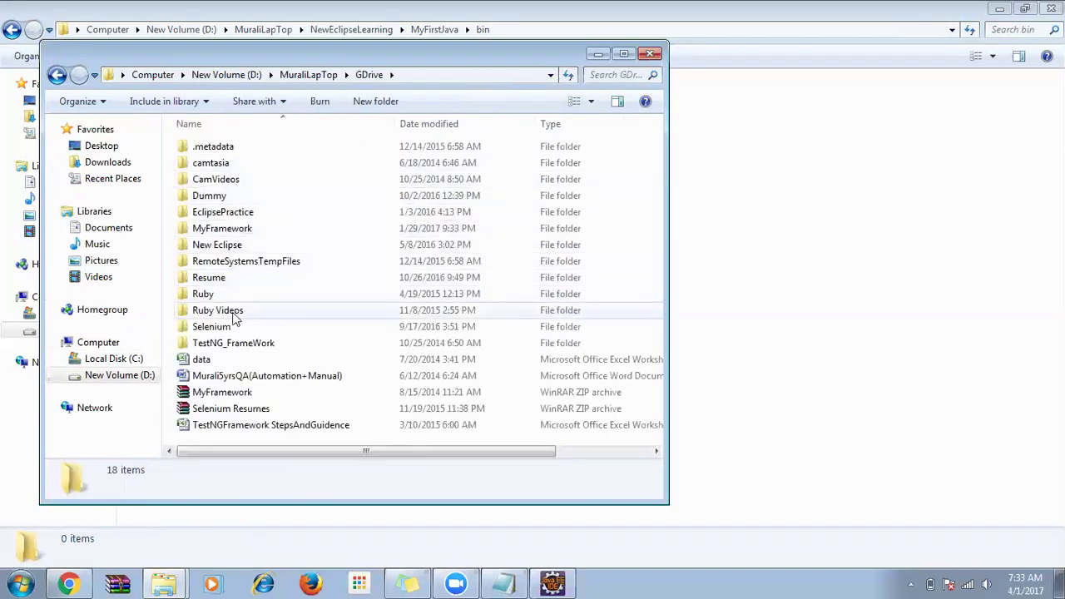
{"action": "double_click", "coordinate": [224, 326]}
{"action": "double_click", "coordinate": [239, 275]}
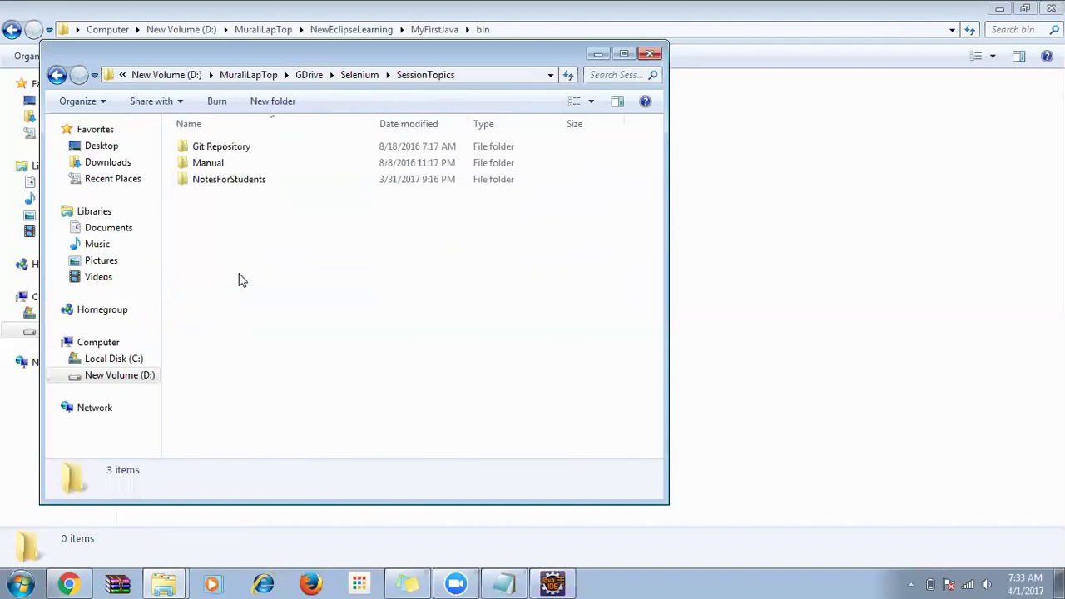
{"action": "double_click", "coordinate": [241, 181]}
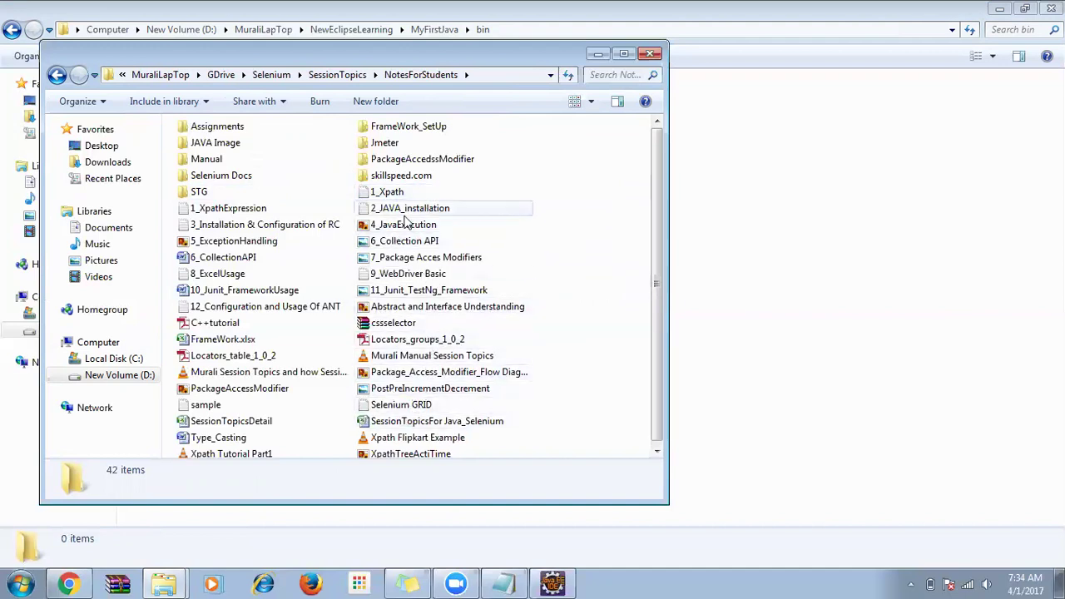
- Open the 4_JavaExecution image from NotesForStudents and enlarge its uppermost diagram showing how a translator converts HLL into MLL
{"action": "left_click", "coordinate": [302, 314]}
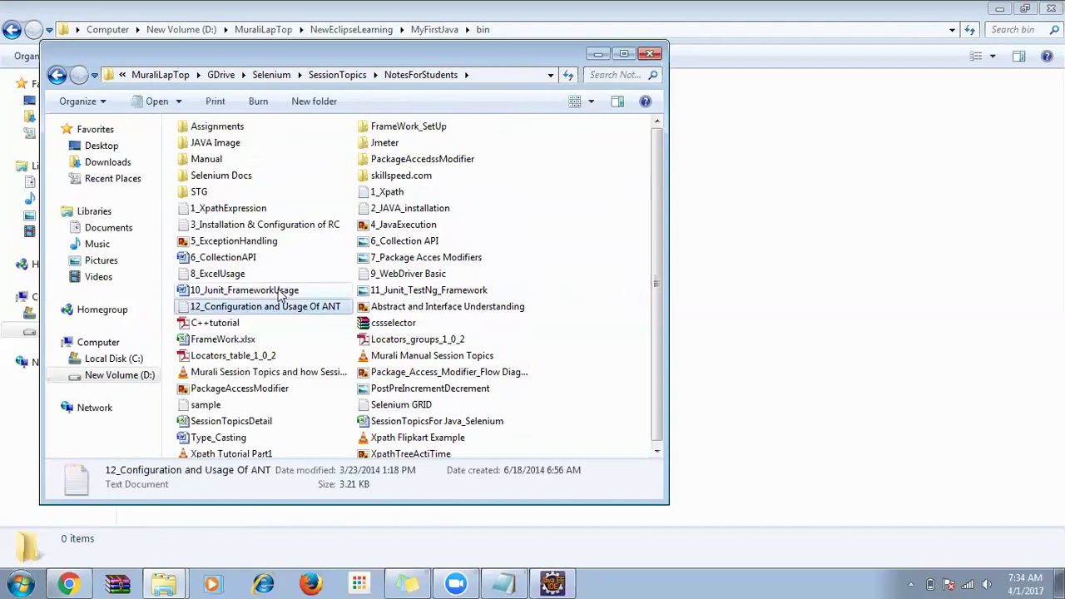
{"action": "left_click", "coordinate": [392, 226]}
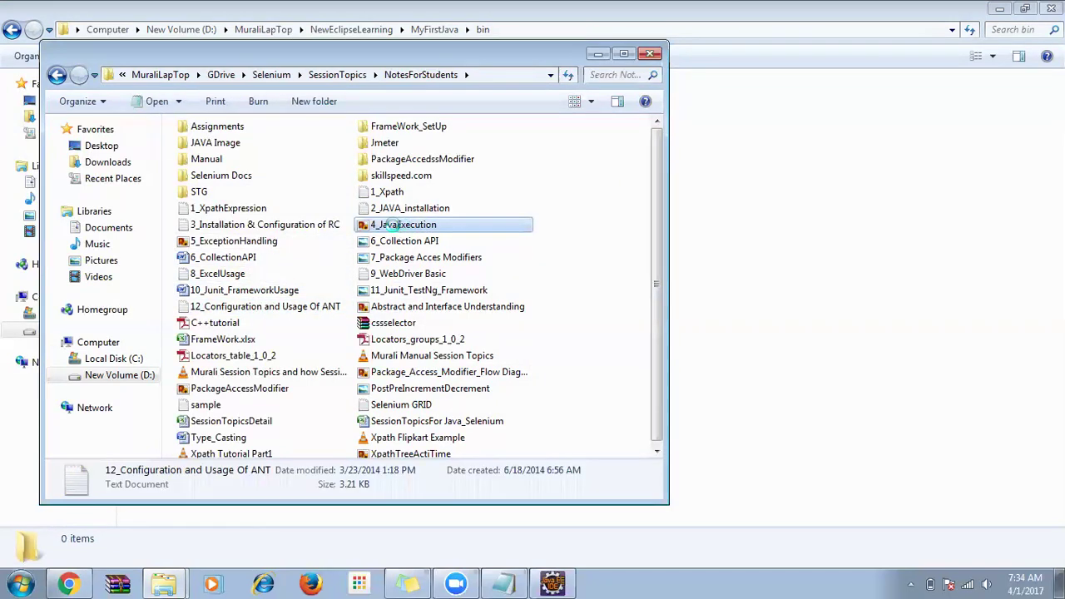
{"action": "double_click", "coordinate": [406, 231]}
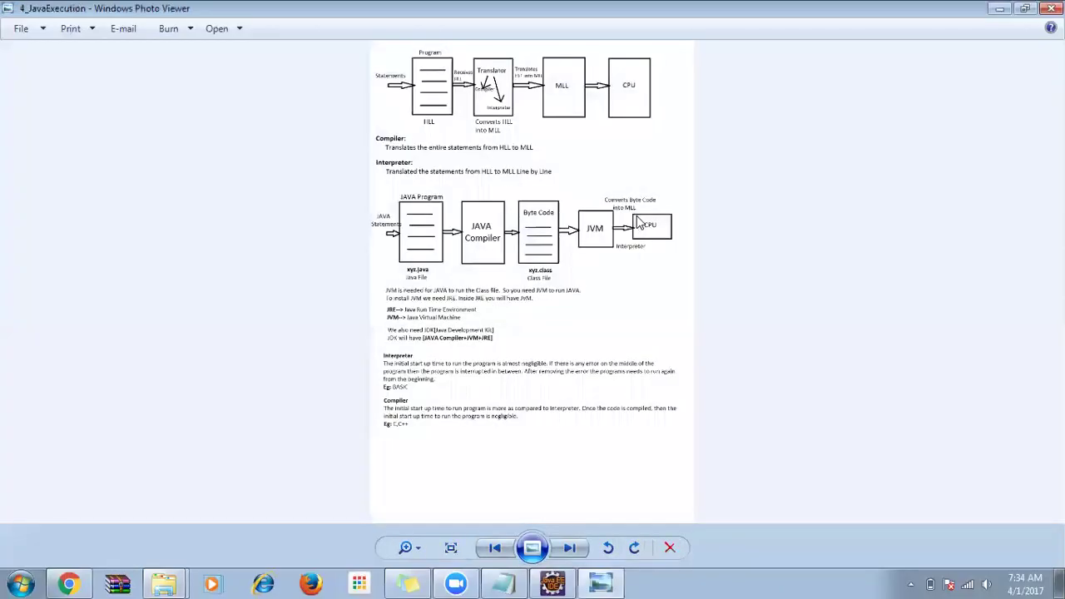
{"action": "scroll", "coordinate": [641, 223], "scroll_direction": "up", "scroll_amount": 3}
{"action": "left_click_drag", "start_coordinate": [516, 116], "coordinate": [527, 422]}
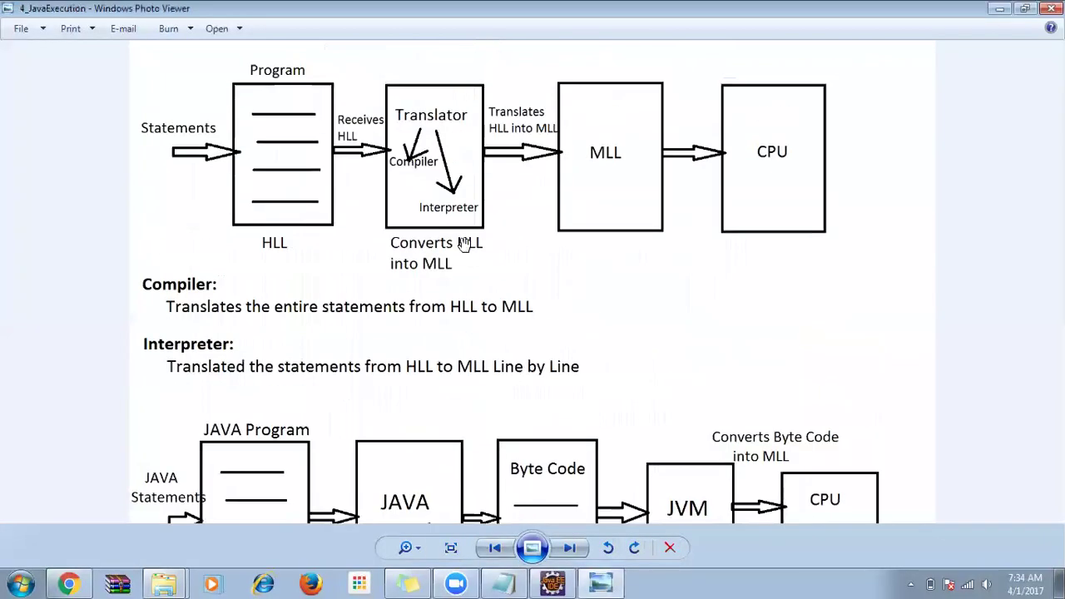